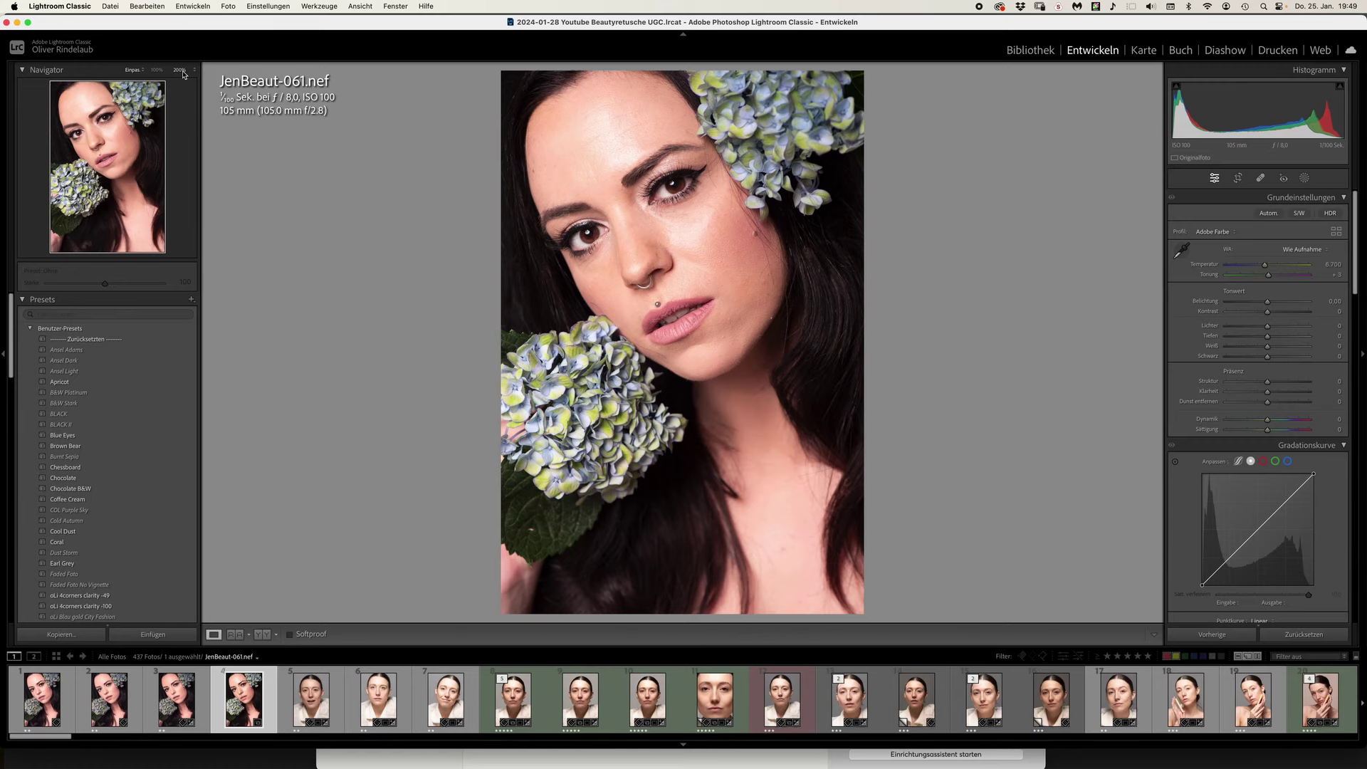
Step: View JenBeaut-061.nef at 200% and scroll over the cheek and under-eye skin to inspect texture
left_click(179, 70)
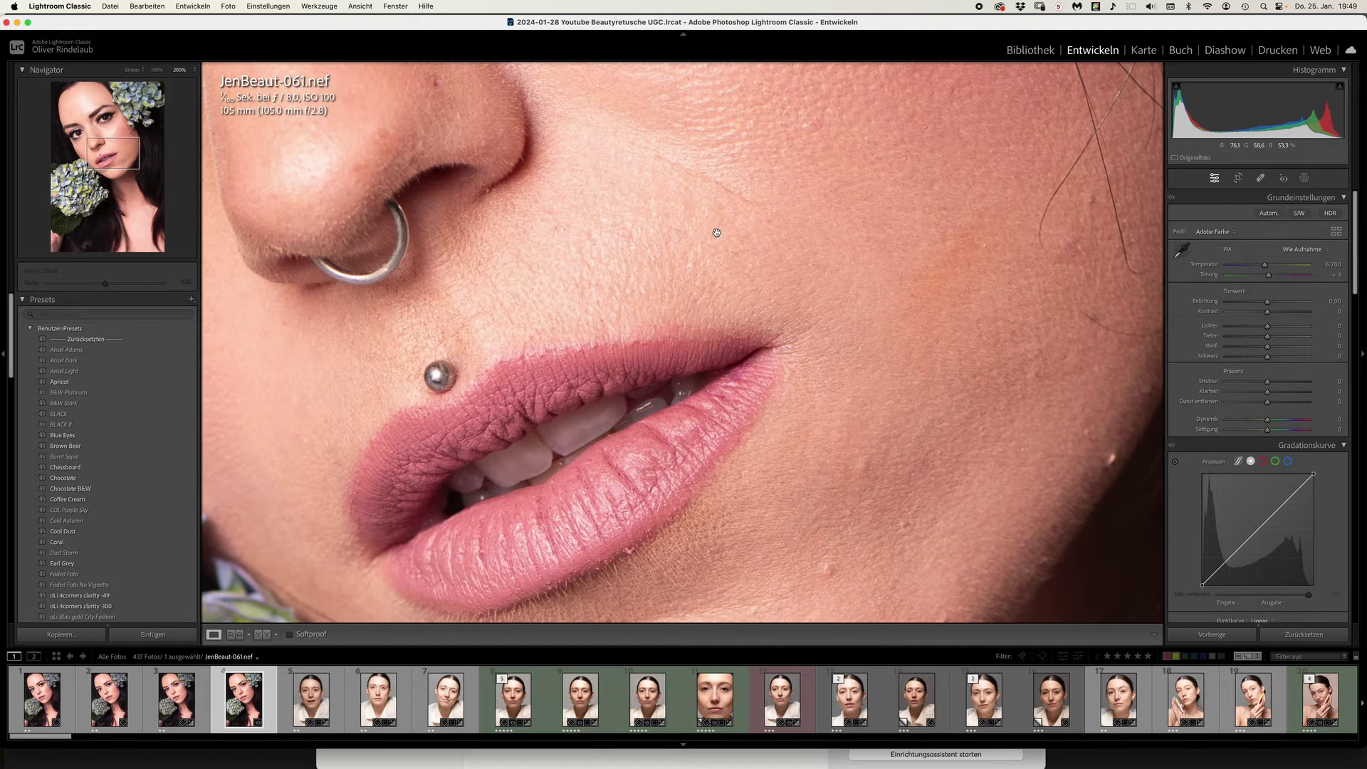
scroll(716, 233, "up", 5)
scroll(806, 152, "up", 3)
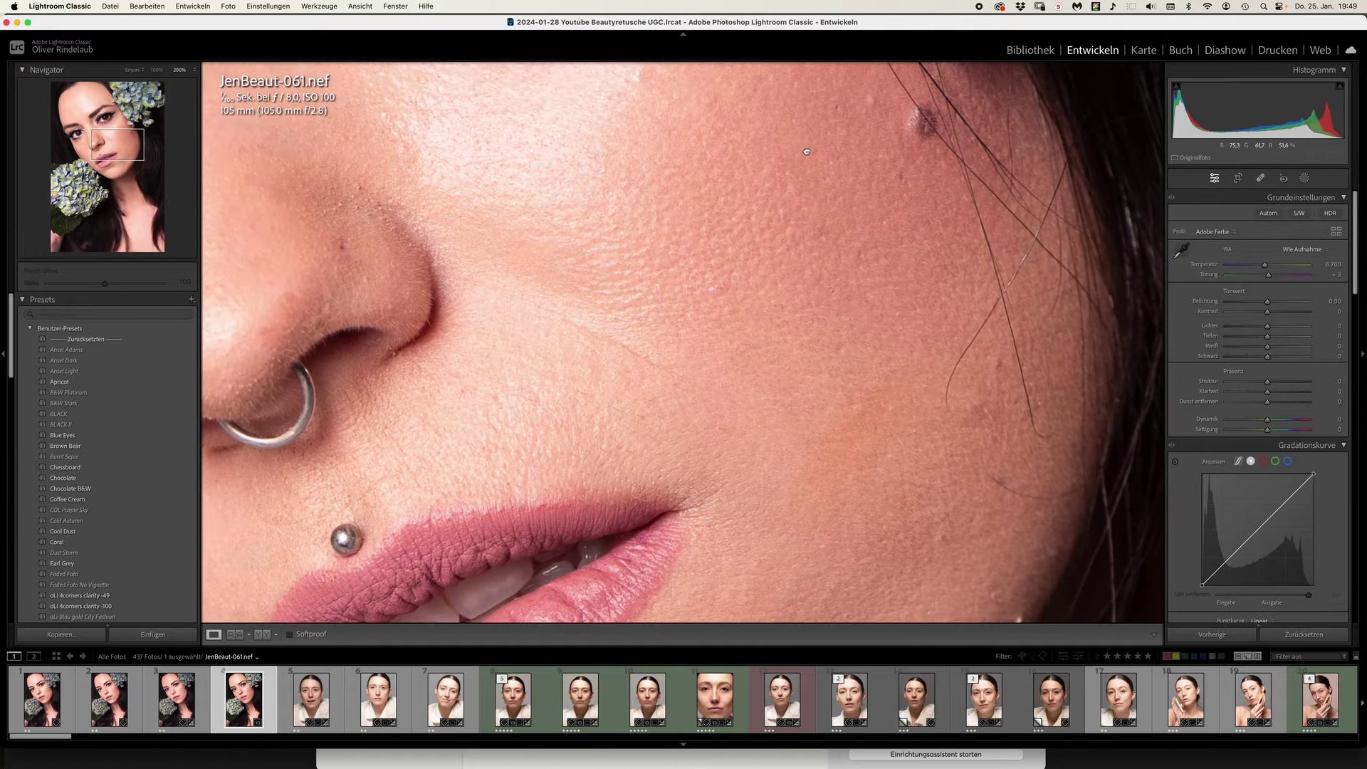
scroll(807, 151, "up", 2)
scroll(801, 284, "up", 4)
scroll(796, 424, "up", 5)
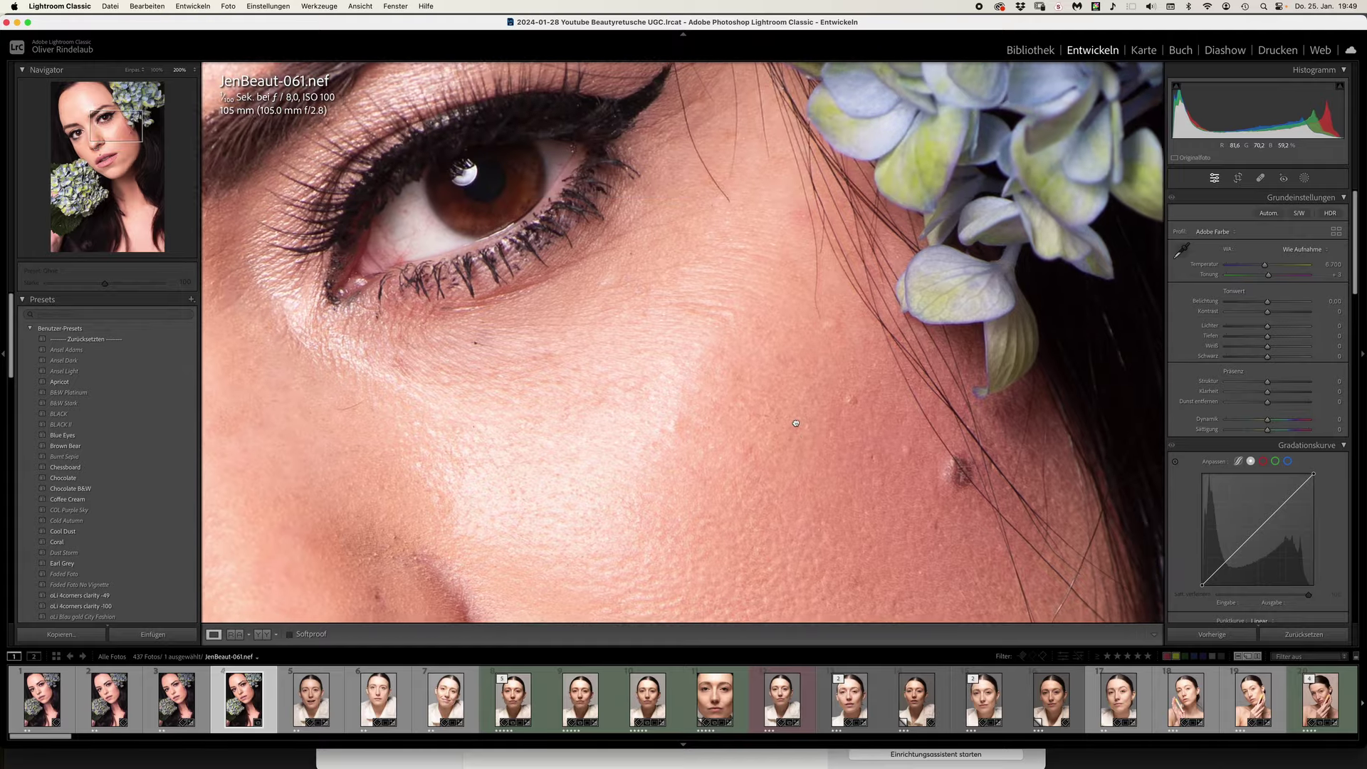
scroll(796, 423, "up", 2)
scroll(751, 314, "up", 2)
scroll(819, 325, "up", 2)
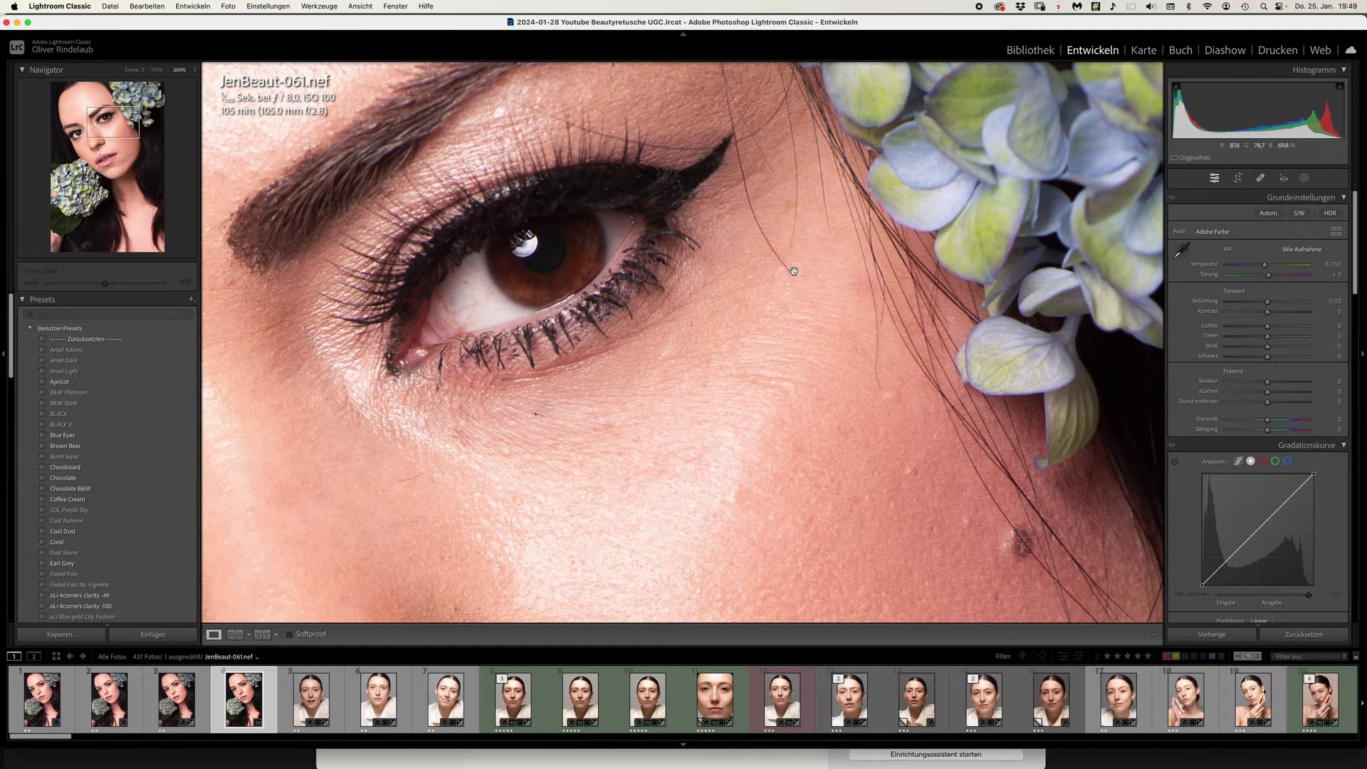
scroll(722, 413, "down", 1)
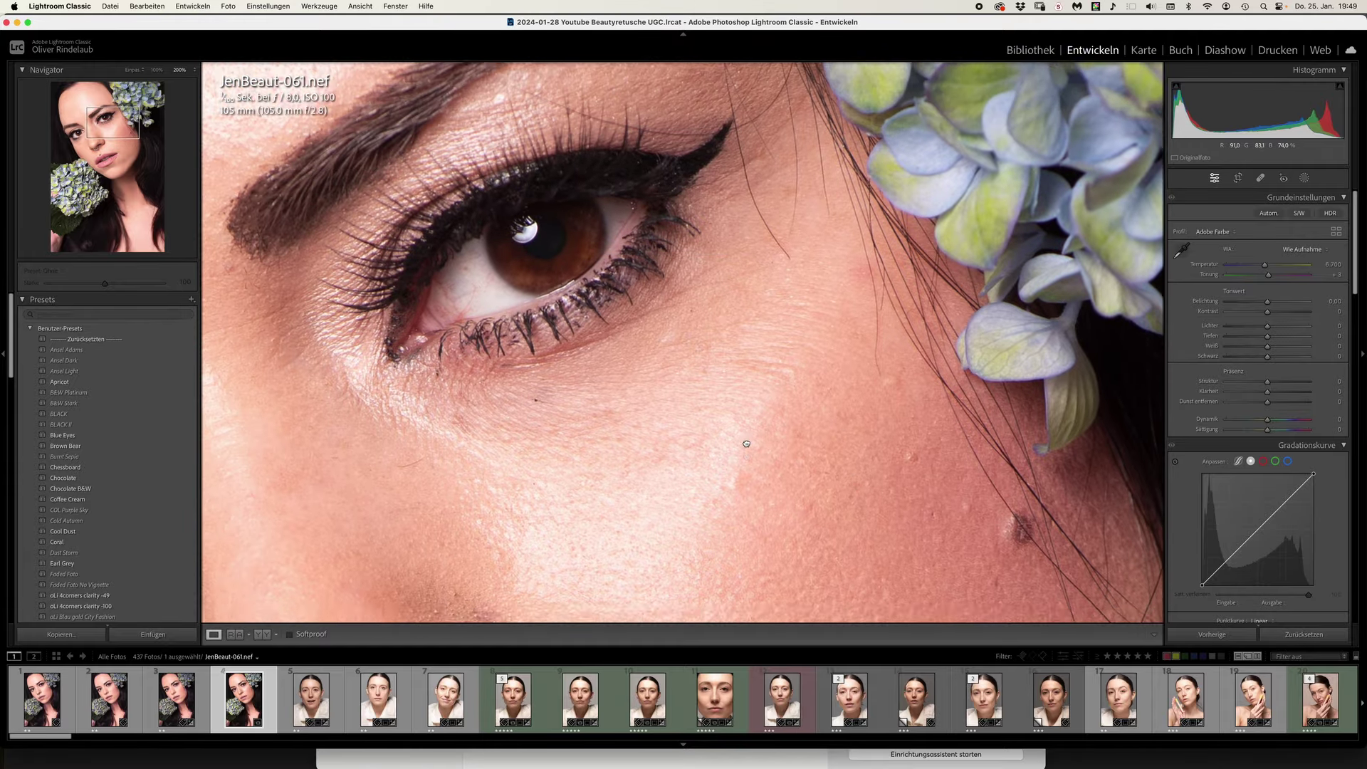
scroll(741, 449, "down", 5)
scroll(592, 378, "down", 4)
scroll(503, 225, "down", 1)
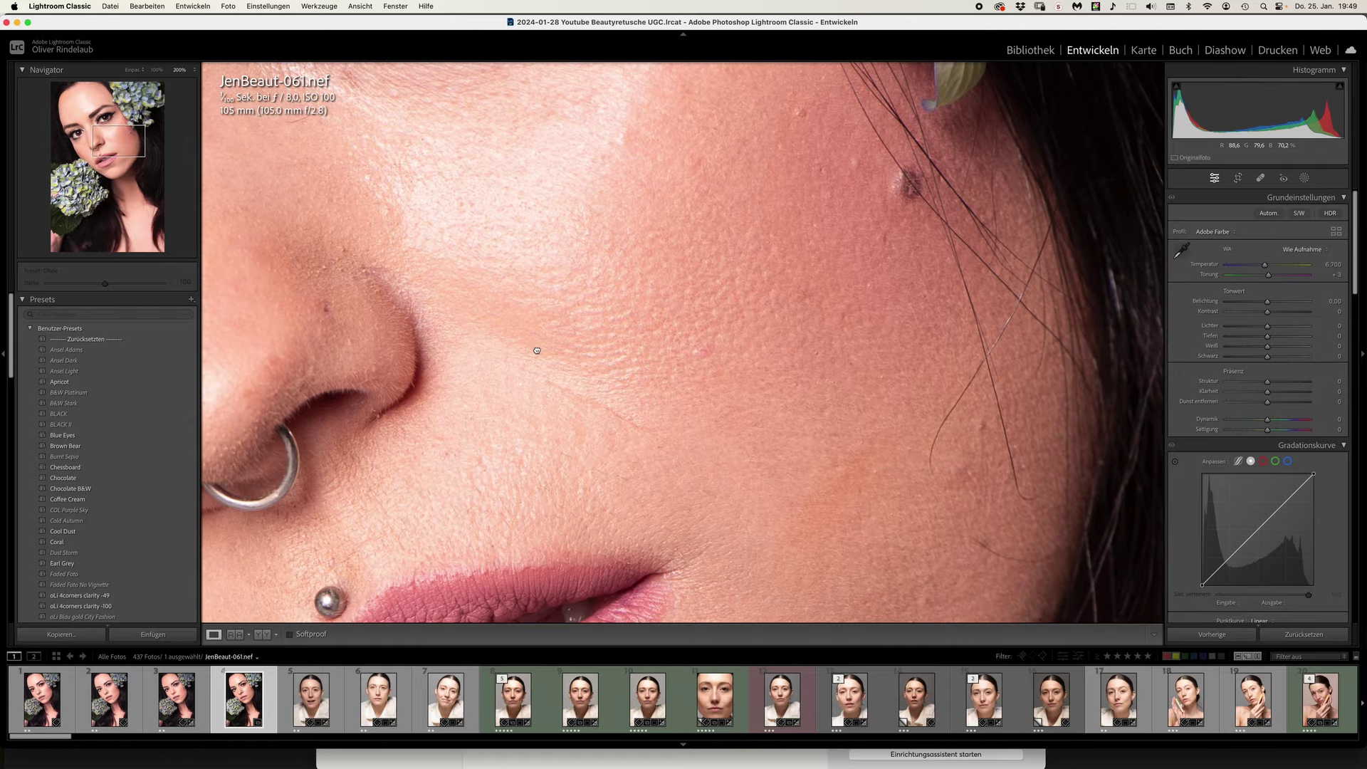
scroll(553, 291, "down", 3)
scroll(640, 274, "up", 1)
scroll(677, 399, "up", 3)
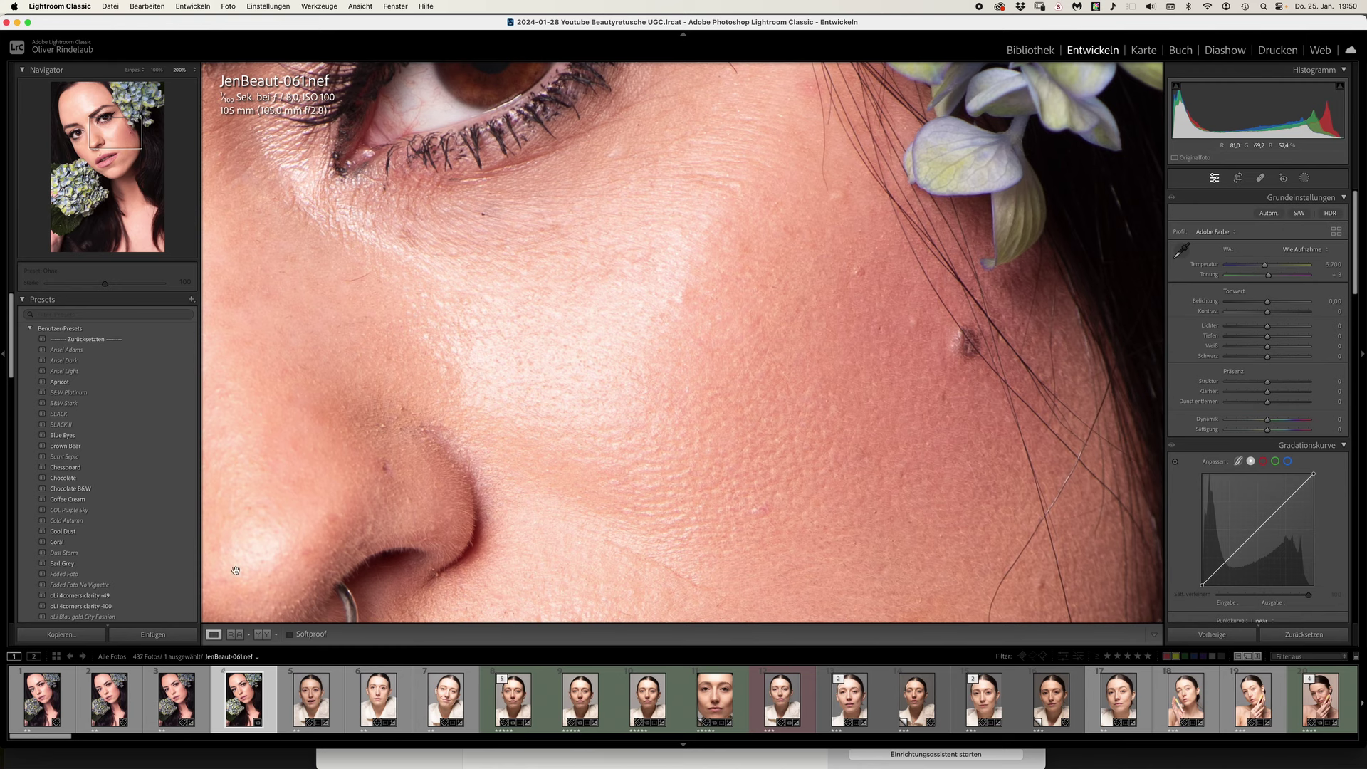
Step: Compare the retouched JenBeaut-061-ed.psd at 100%, then return to the original JenBeaut-061.nef
left_click(182, 696)
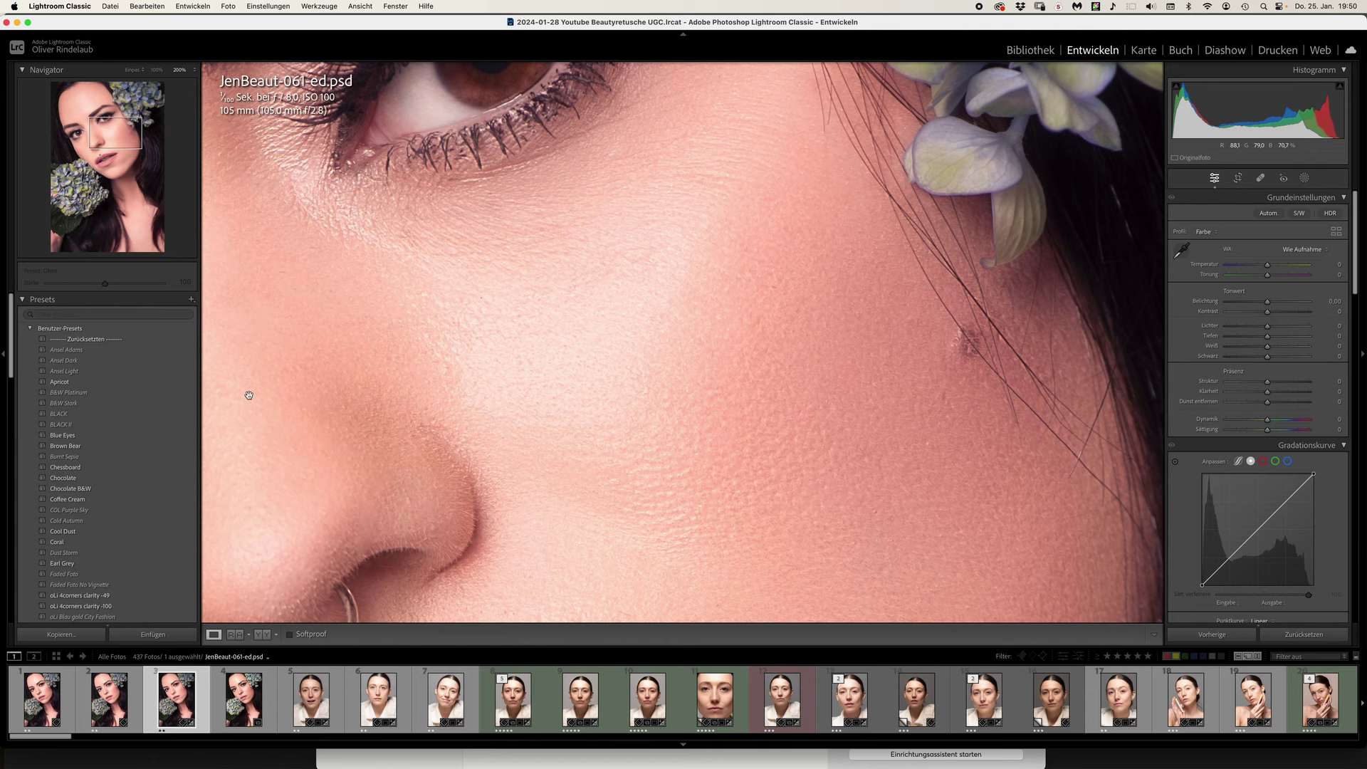
left_click(157, 70)
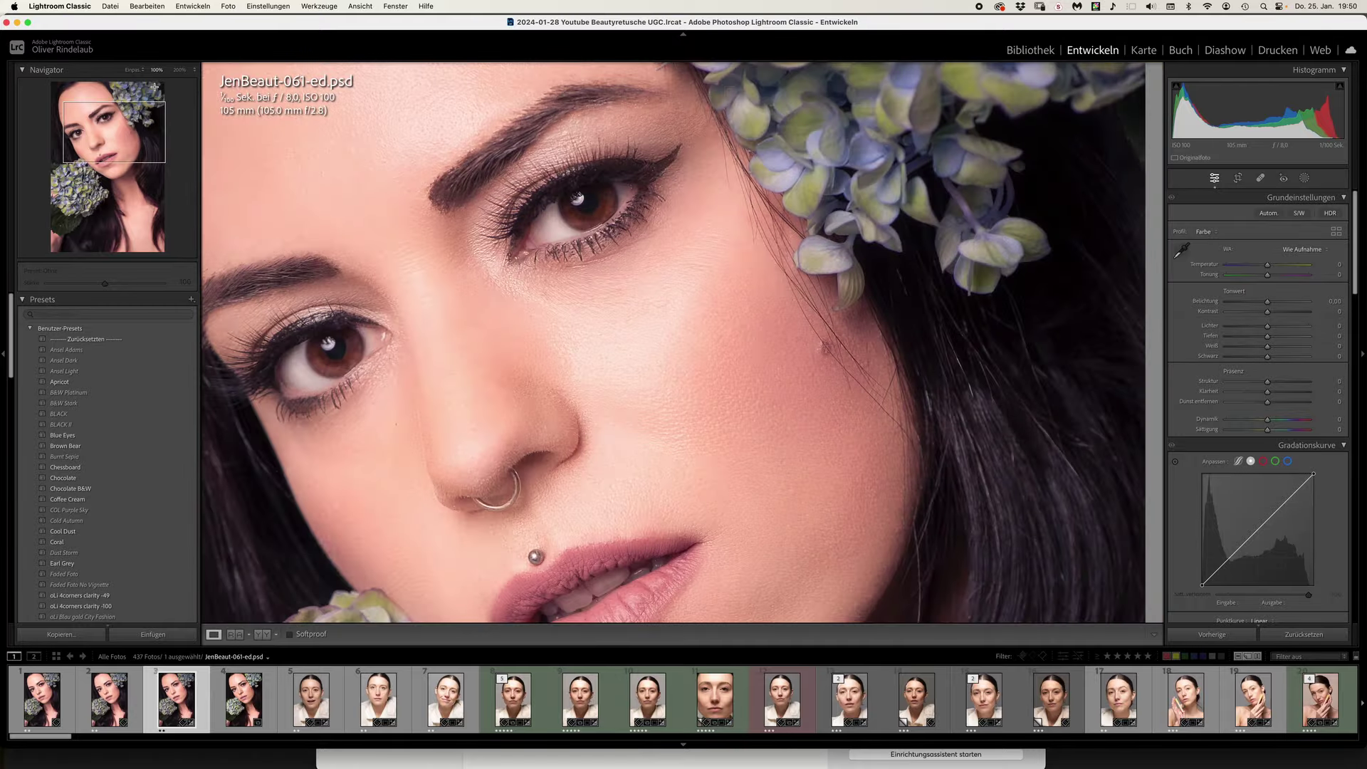
left_click_drag(394, 334, 521, 332)
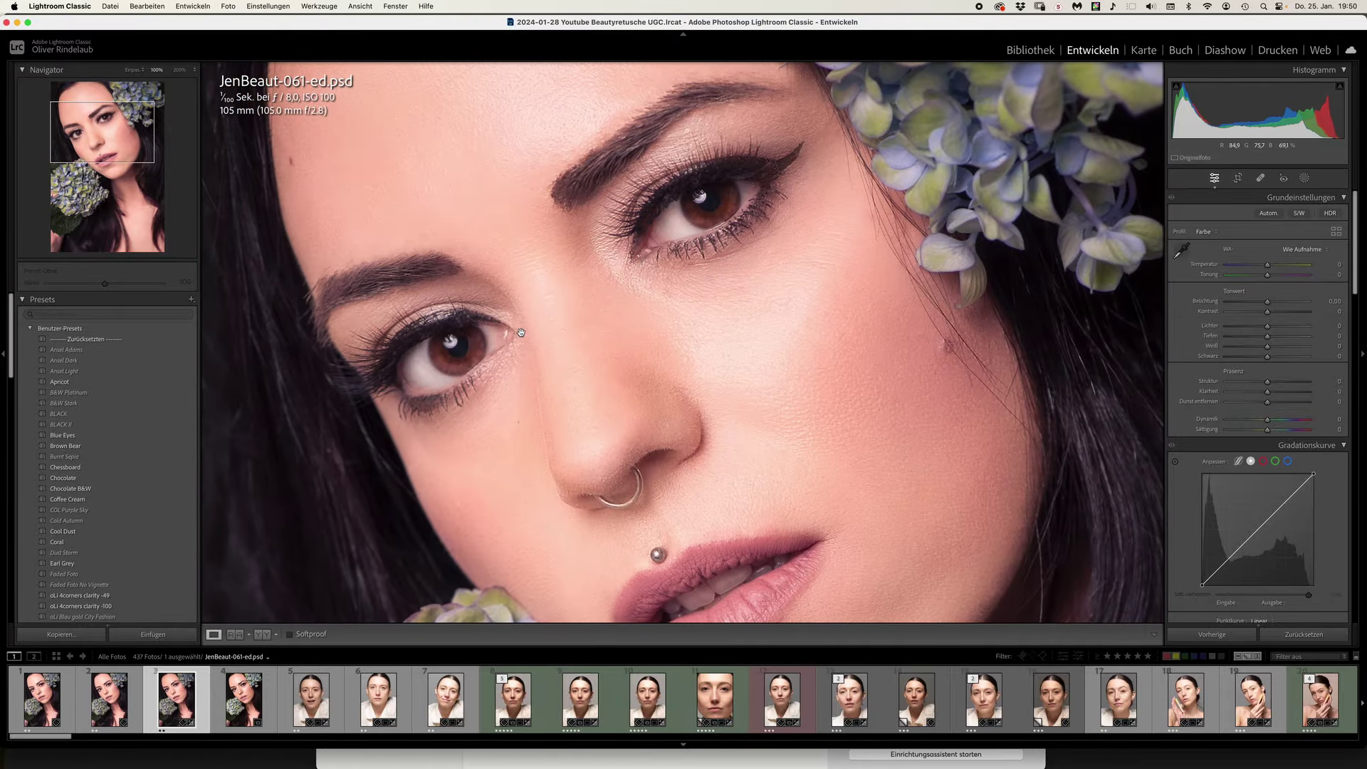
left_click_drag(452, 253, 437, 359)
mouse_move(545, 452)
left_mouse_down()
mouse_move(438, 452)
mouse_move(504, 340)
left_mouse_up()
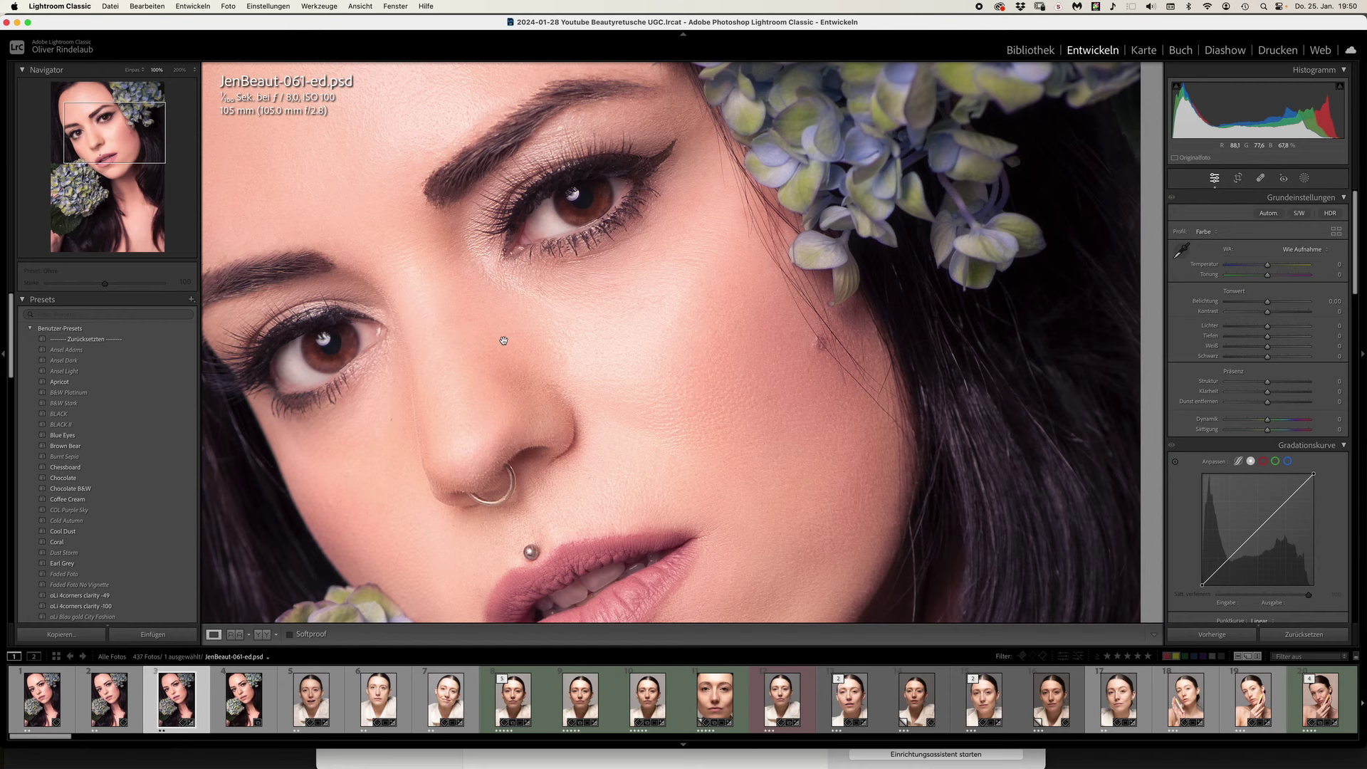
left_click(272, 708)
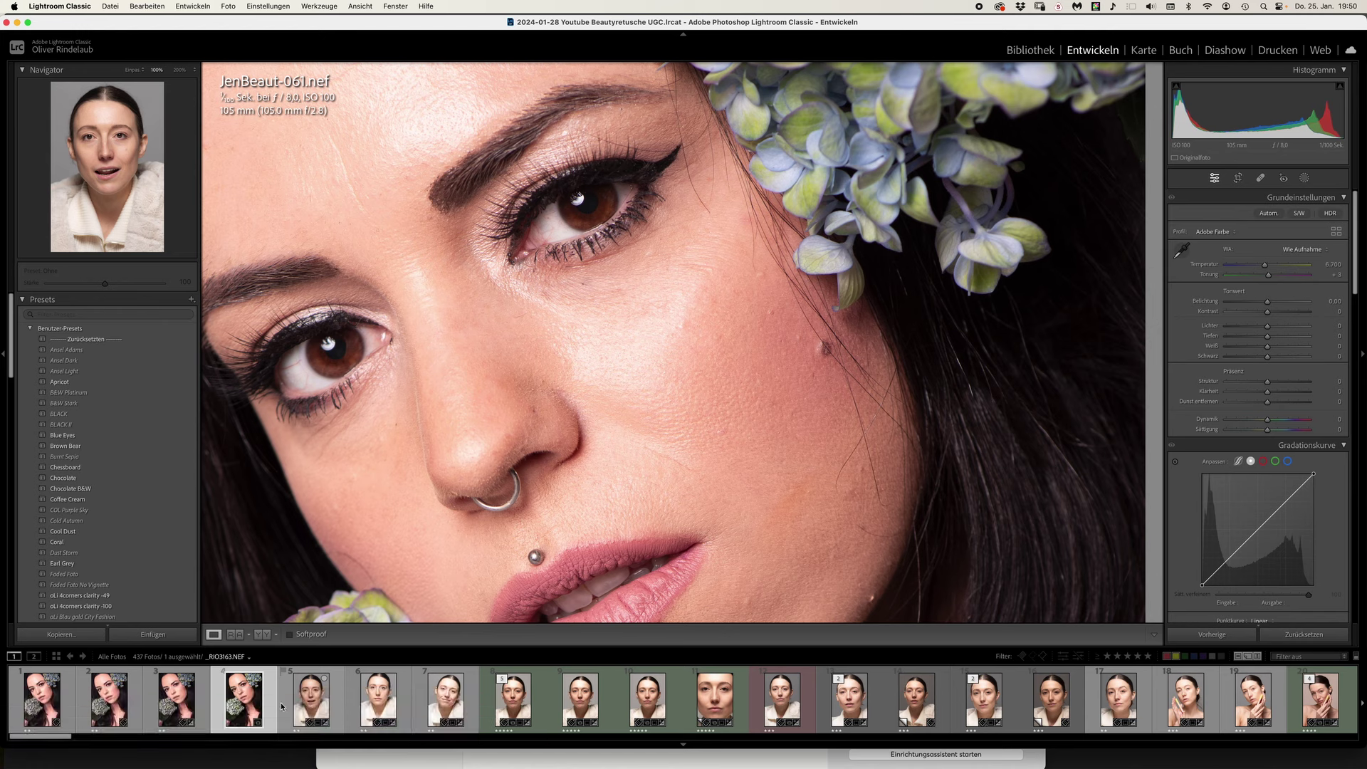
Step: Heal spots beside the eye's outer corner and brow with a size-47 Spot Removal brush
left_click(1260, 178)
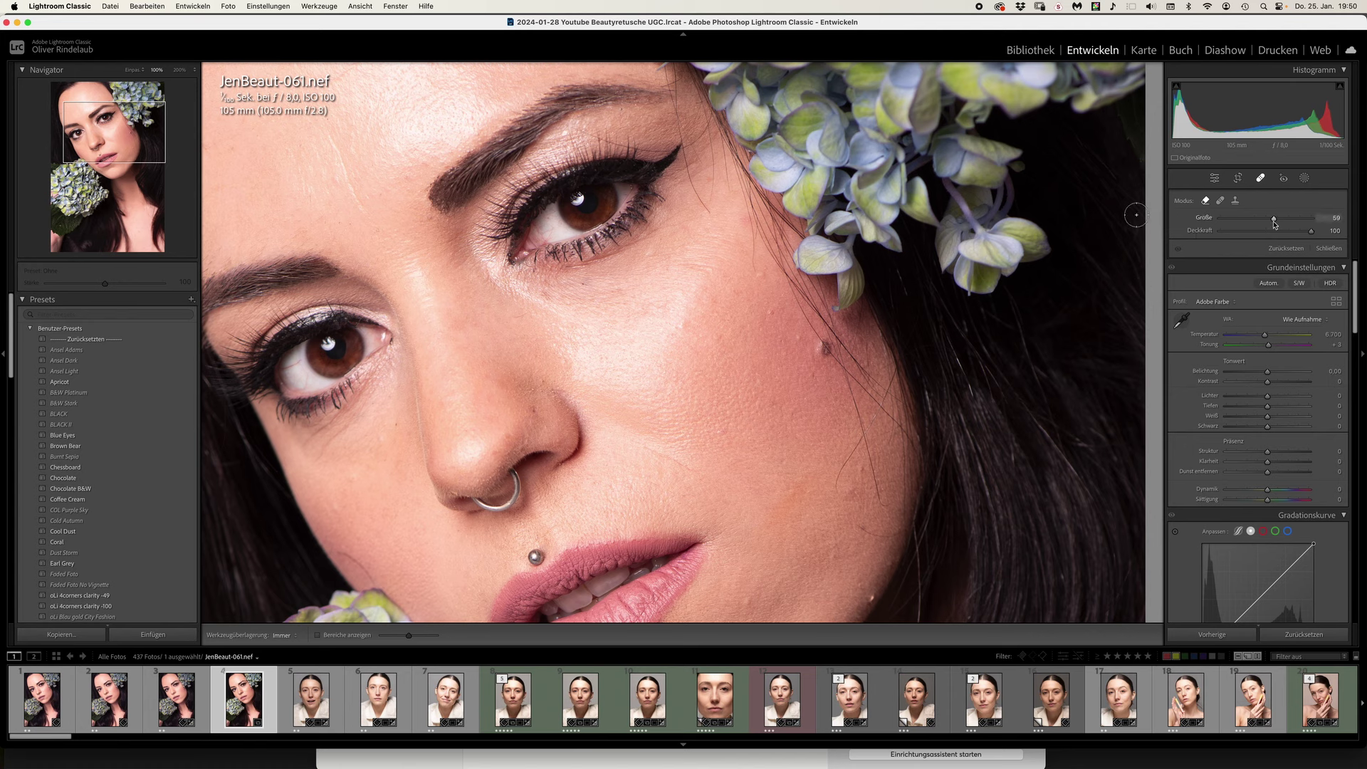
left_click_drag(1274, 220, 1262, 219)
left_click_drag(690, 166, 712, 214)
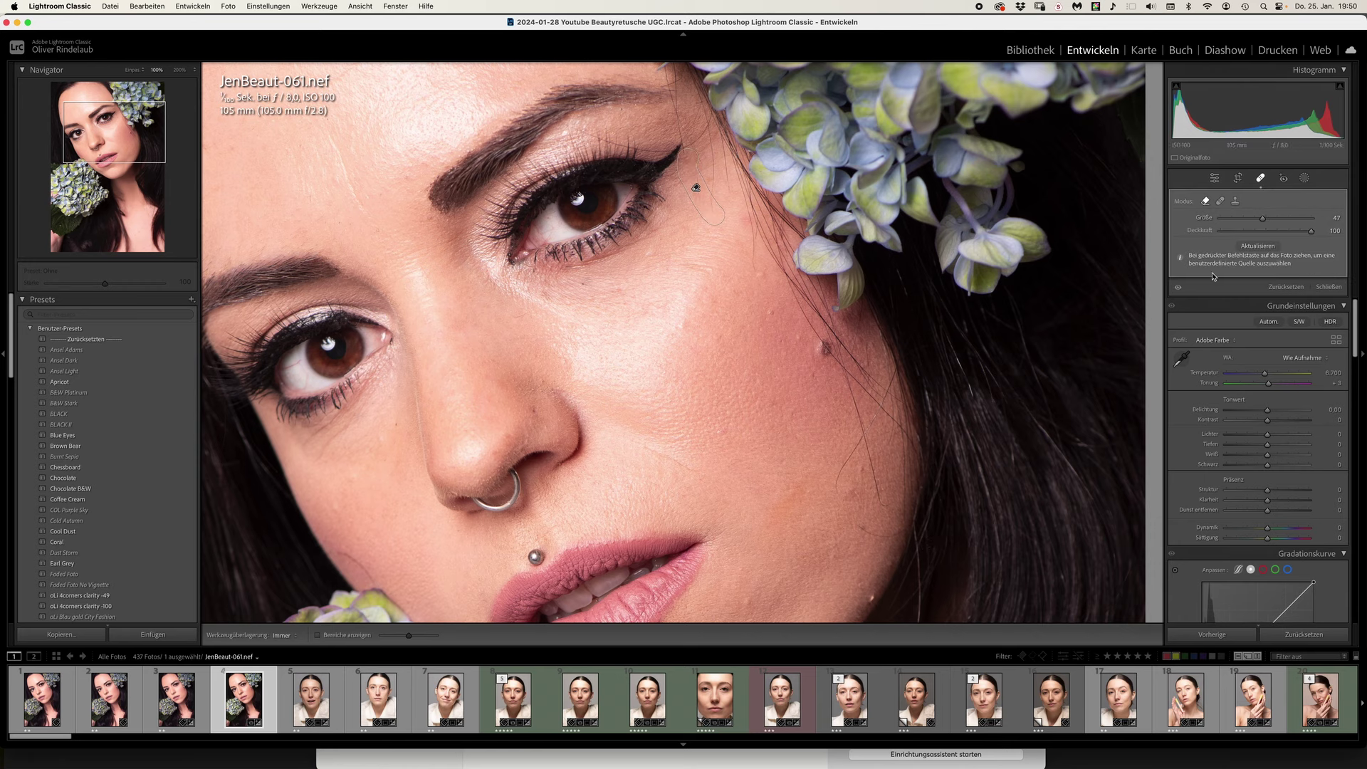
left_click(1261, 183)
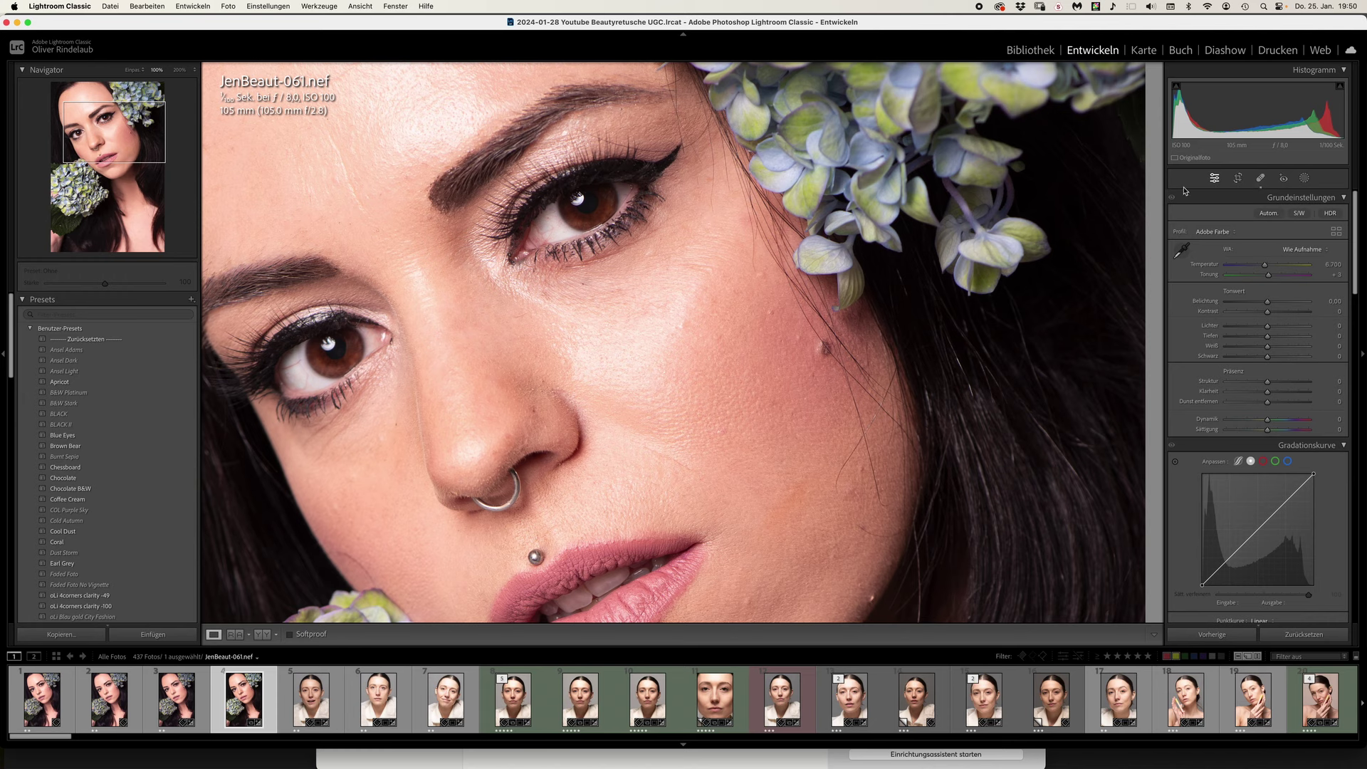
left_click(1262, 180)
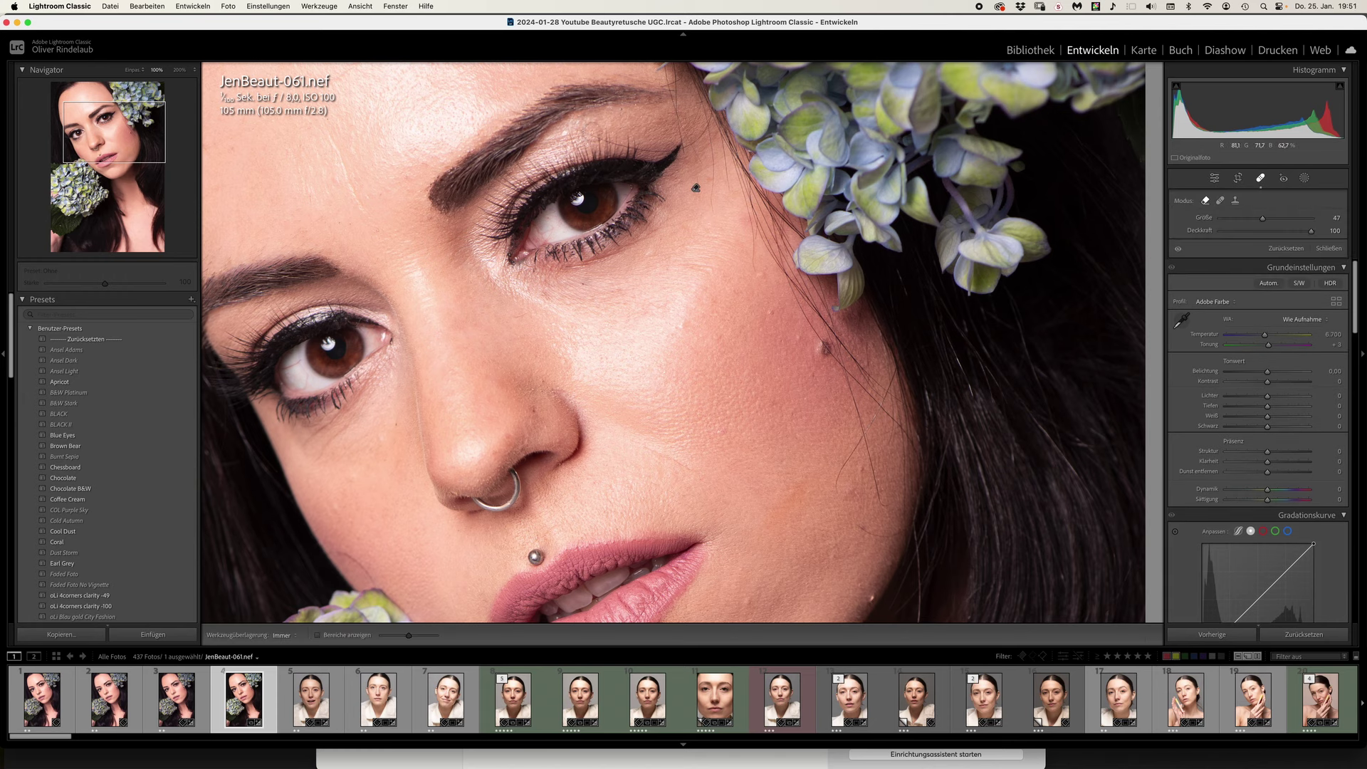
left_click(658, 146)
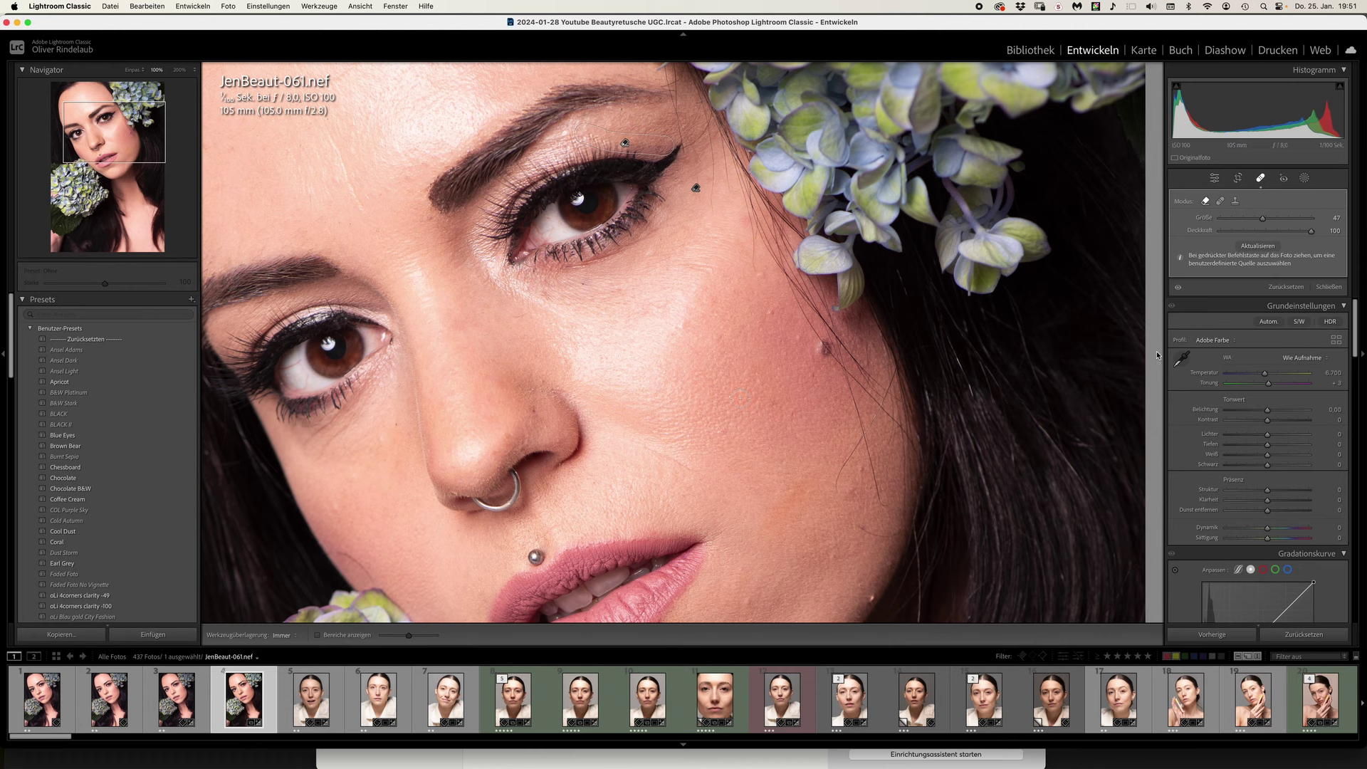
left_click(1304, 179)
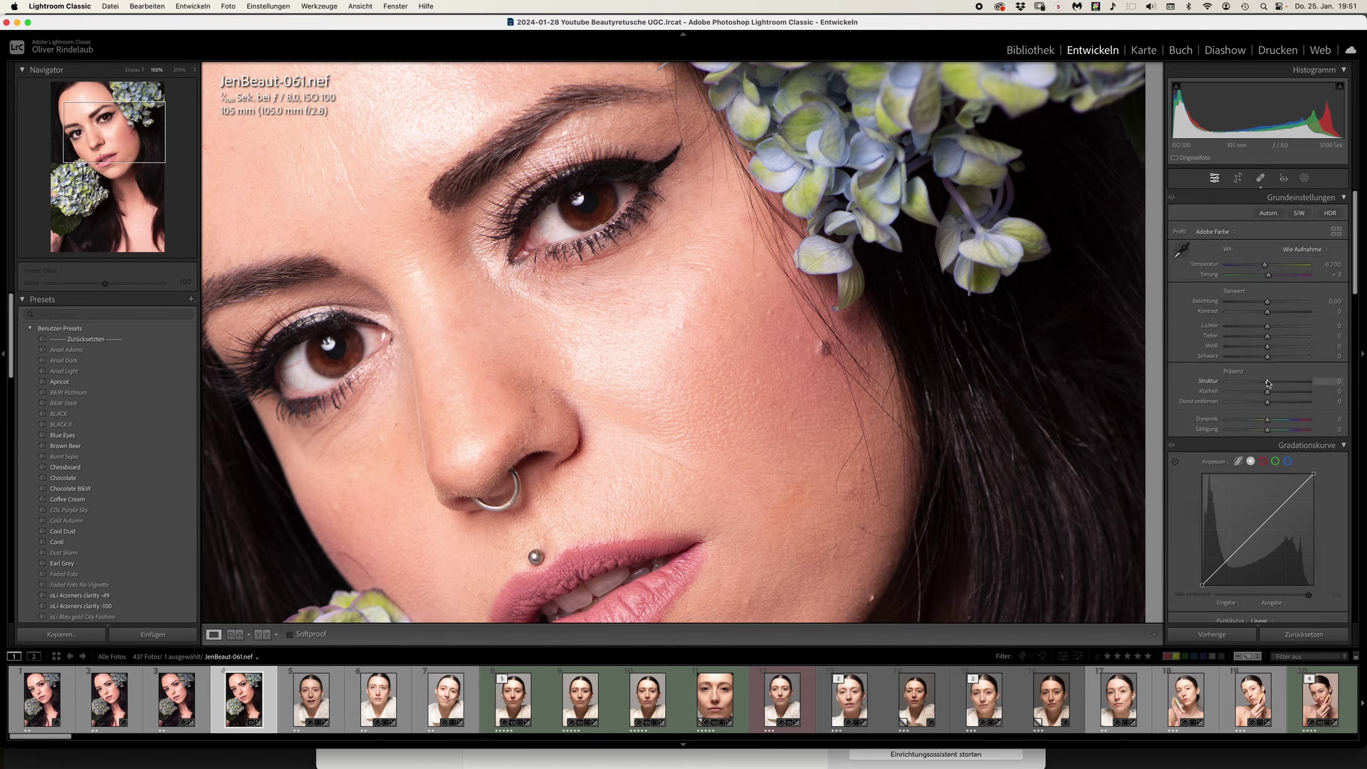
Step: Lower Structure (Struktur) to -67 to soften the skin, then fit the whole photo in view
left_click_drag(1262, 381, 1248, 383)
left_click_drag(1241, 384, 1255, 384)
left_click(1013, 407)
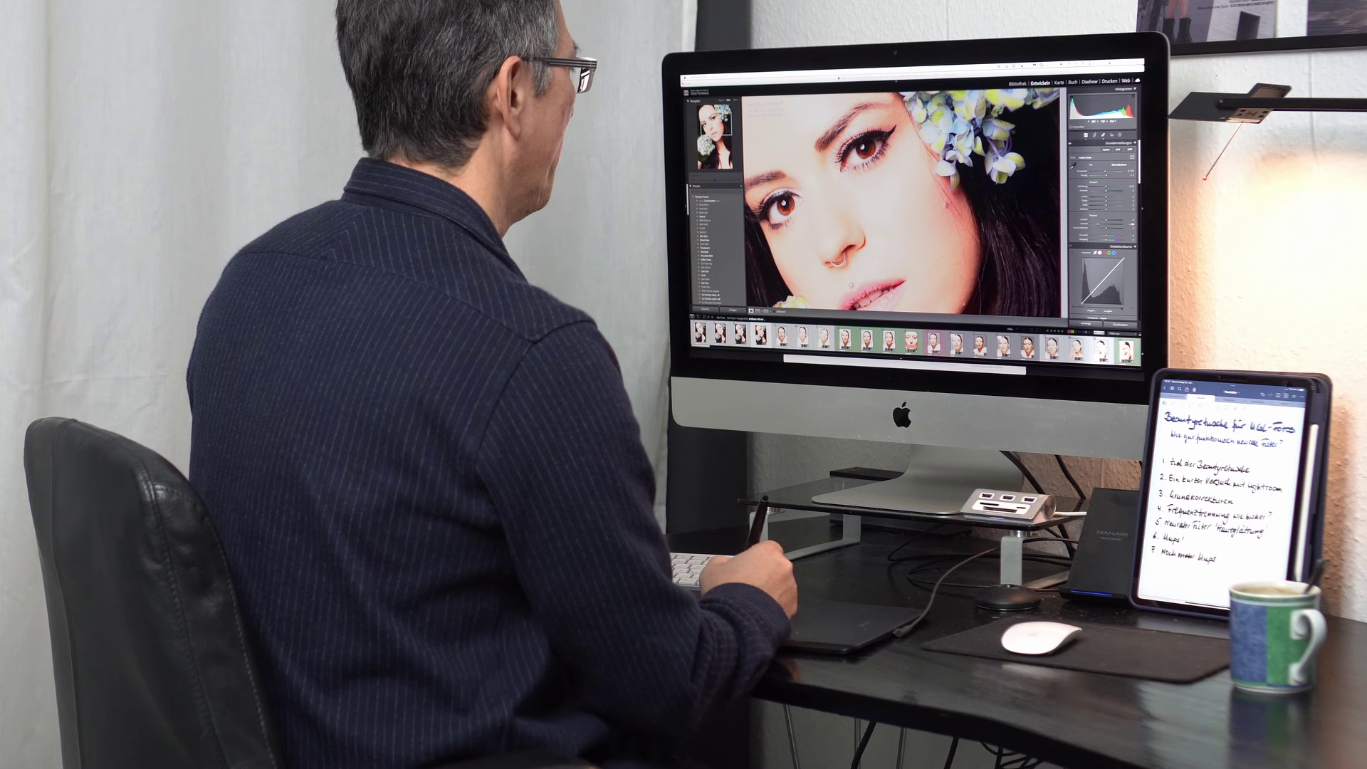
Step: Fit the photo in view and bring up the option to edit it in Adobe Photoshop 2024
key("z")
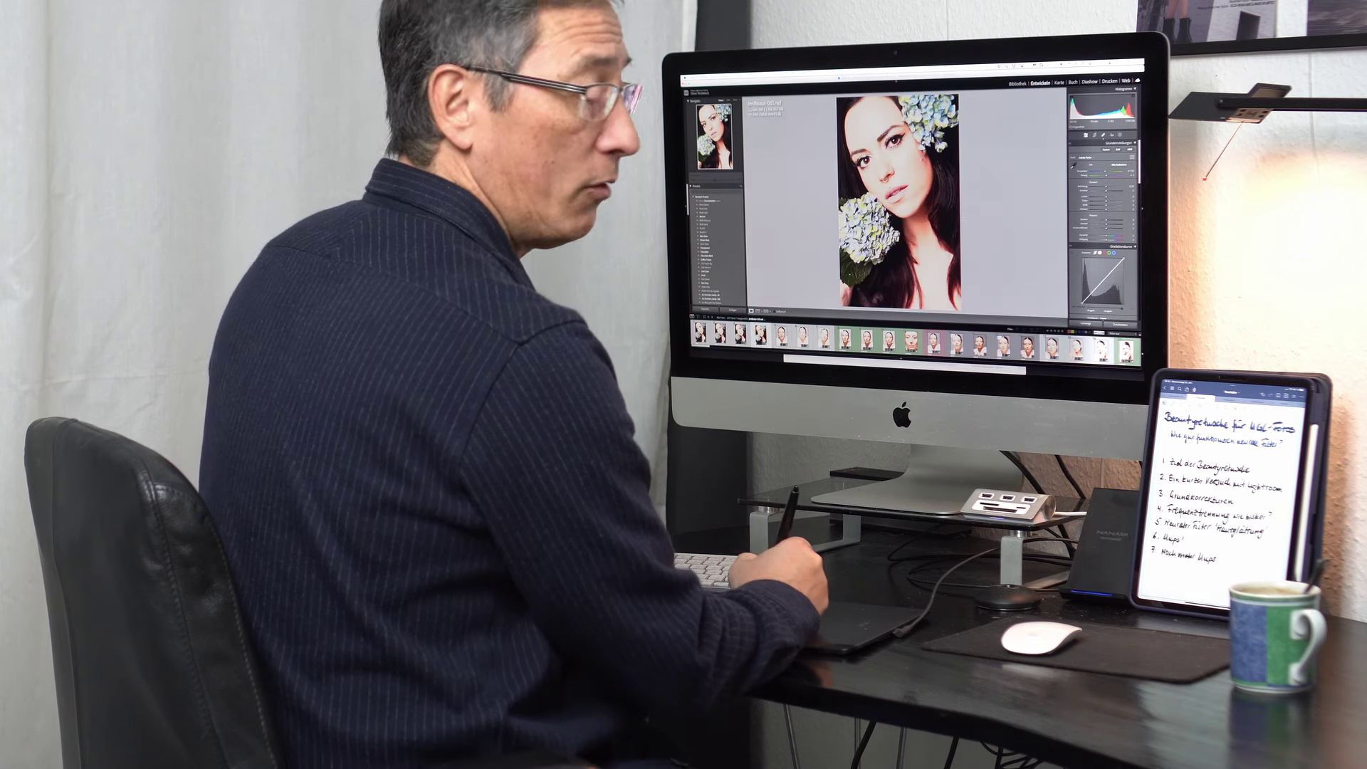
right_click(924, 193)
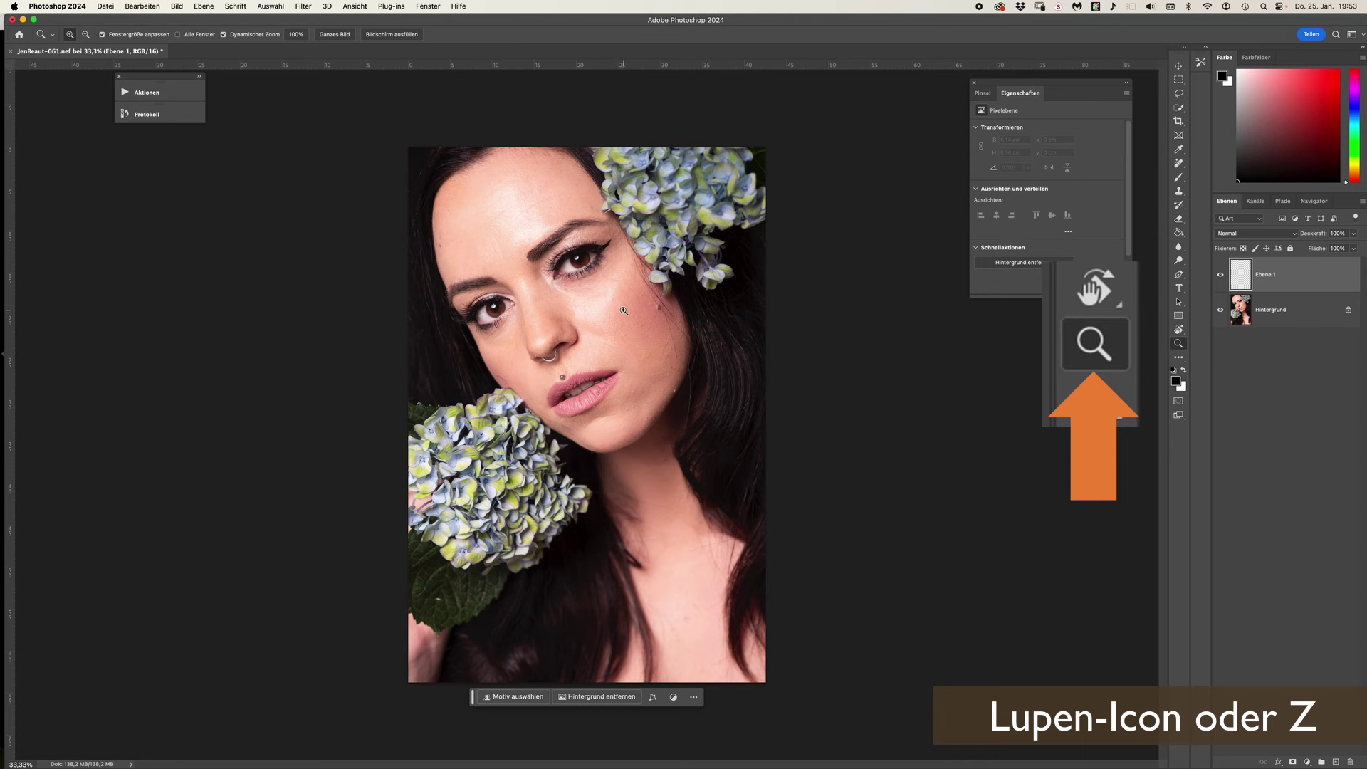
Step: Zoom to about 104% on the face and set up the Remove tool at size 39
mouse_move(614, 313)
left_mouse_down()
mouse_move(667, 332)
mouse_move(666, 380)
left_mouse_up()
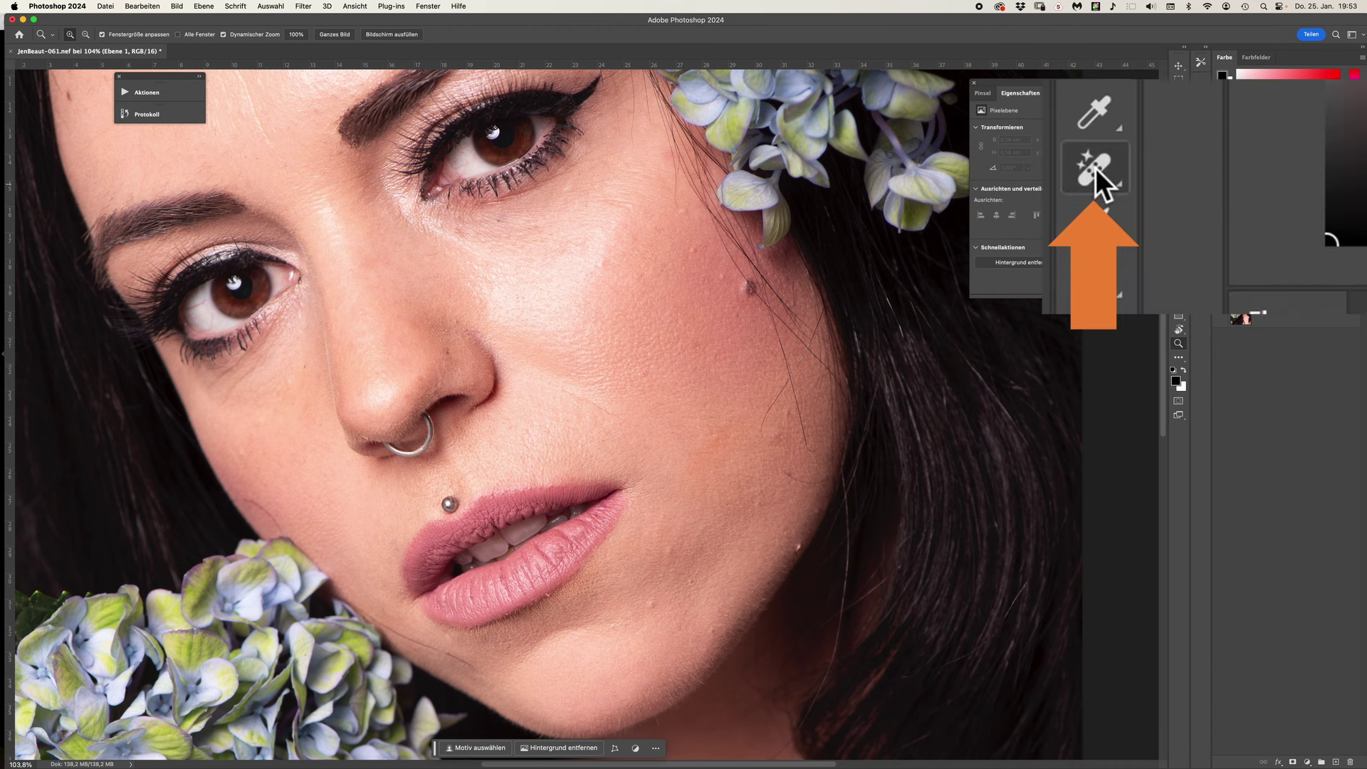
left_click(1178, 163)
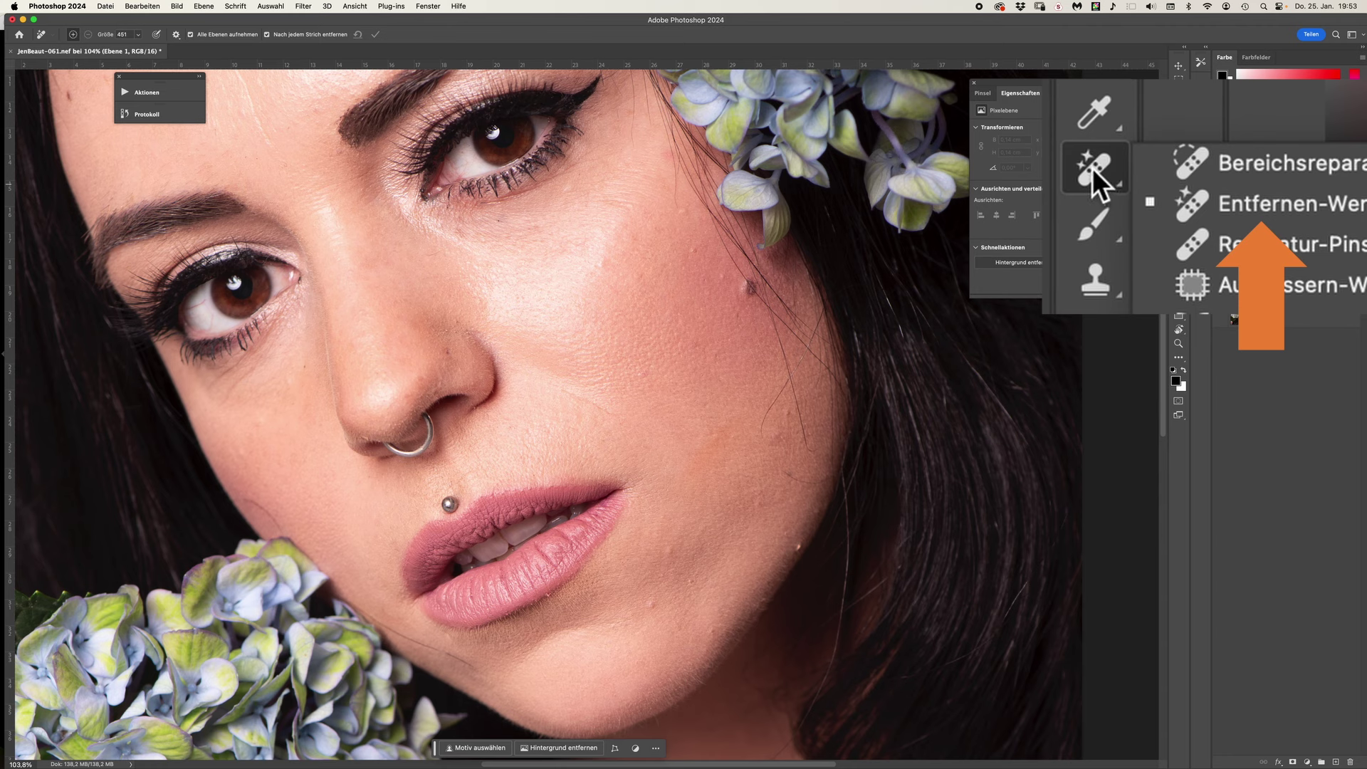
left_click(1199, 215)
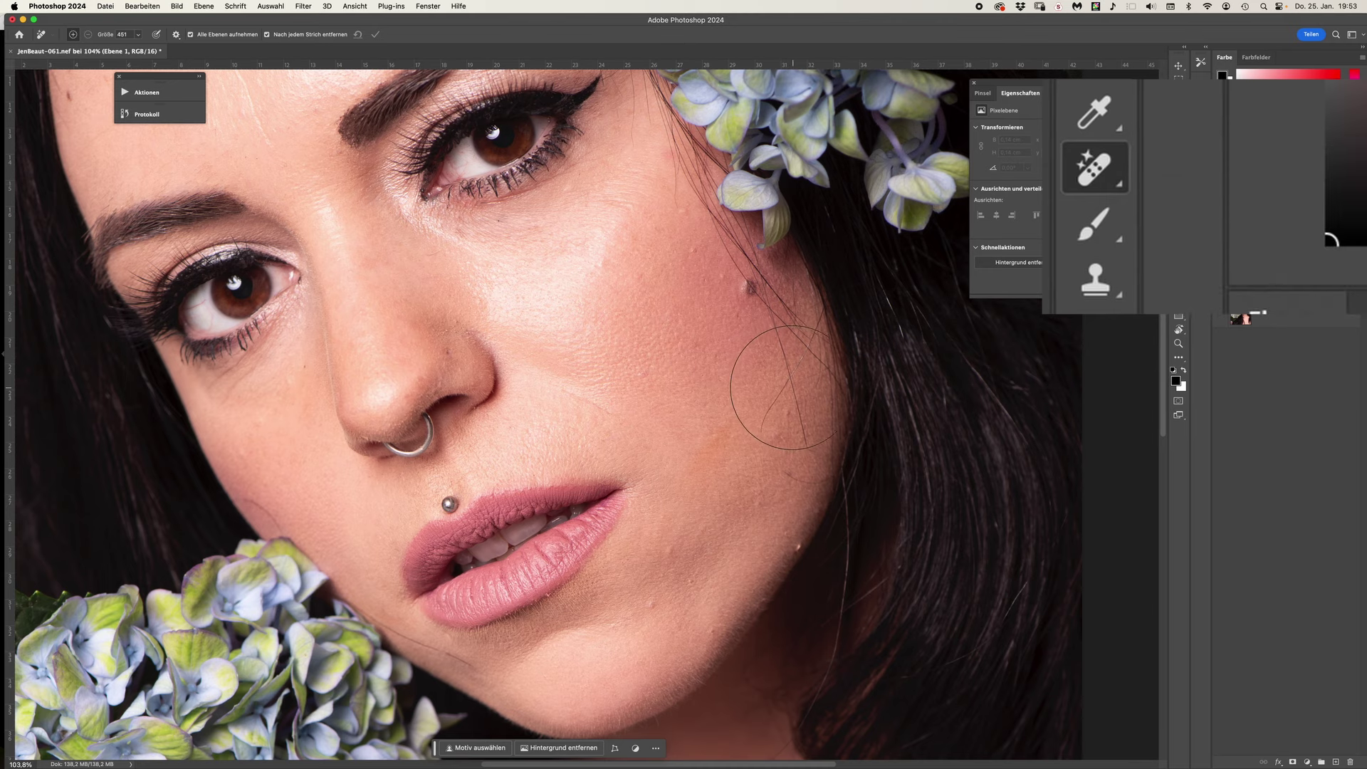
mouse_move(761, 380)
left_mouse_down()
mouse_move(714, 416)
mouse_move(791, 389)
mouse_move(825, 323)
left_mouse_up()
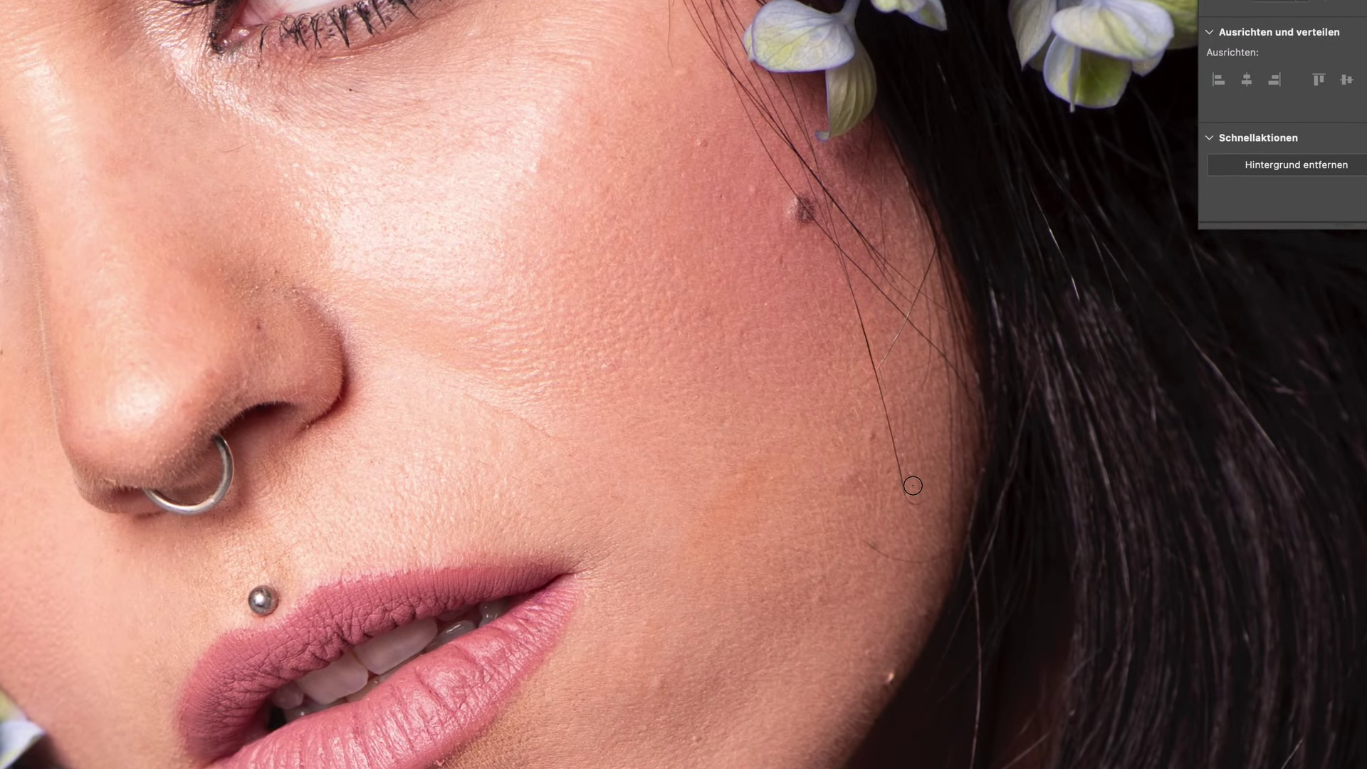
Step: Paint out the stray hair strand across the cheek, a cheek spot and two jaw blemishes
left_click_drag(913, 489, 831, 262)
left_click_drag(858, 479, 854, 473)
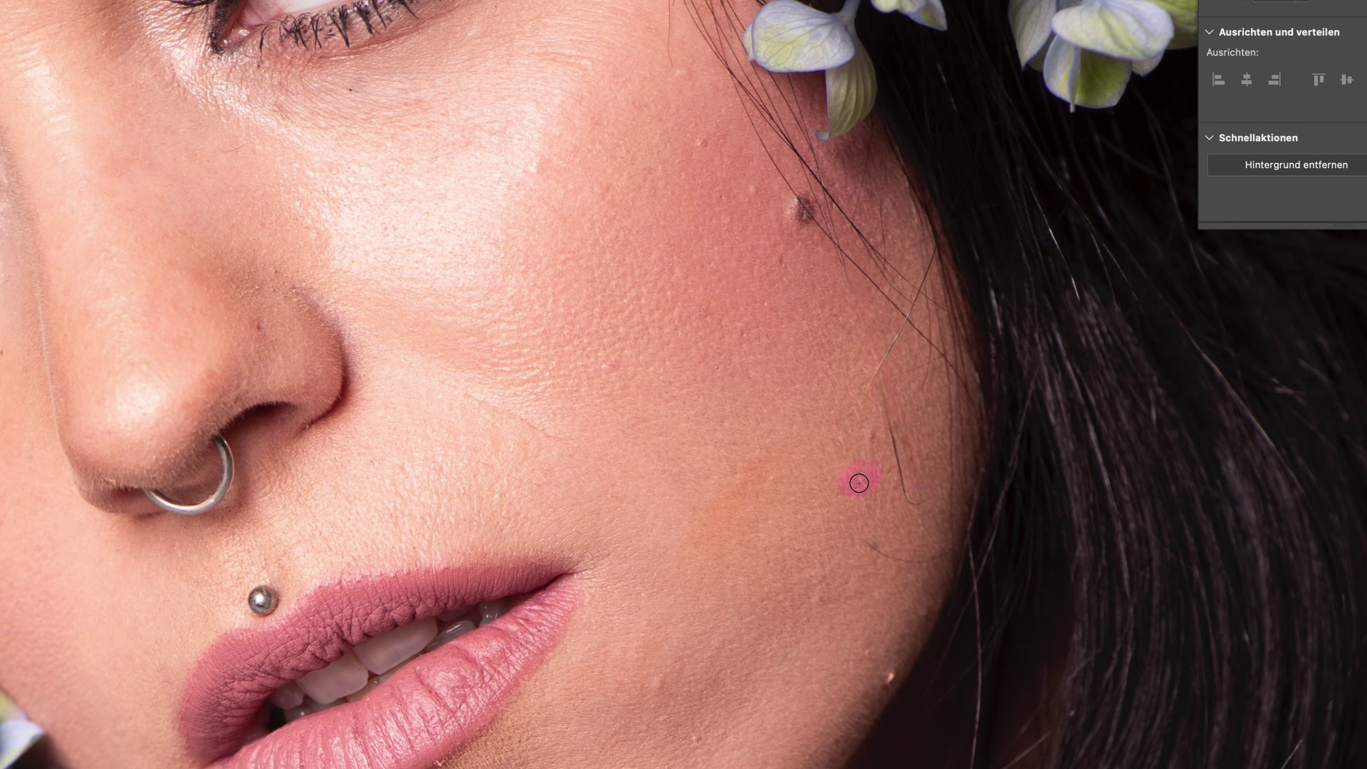
left_click(650, 685)
left_click(890, 675)
Step: Remove a spot on the forehead with the Remove tool
scroll(768, 348, "up", 5)
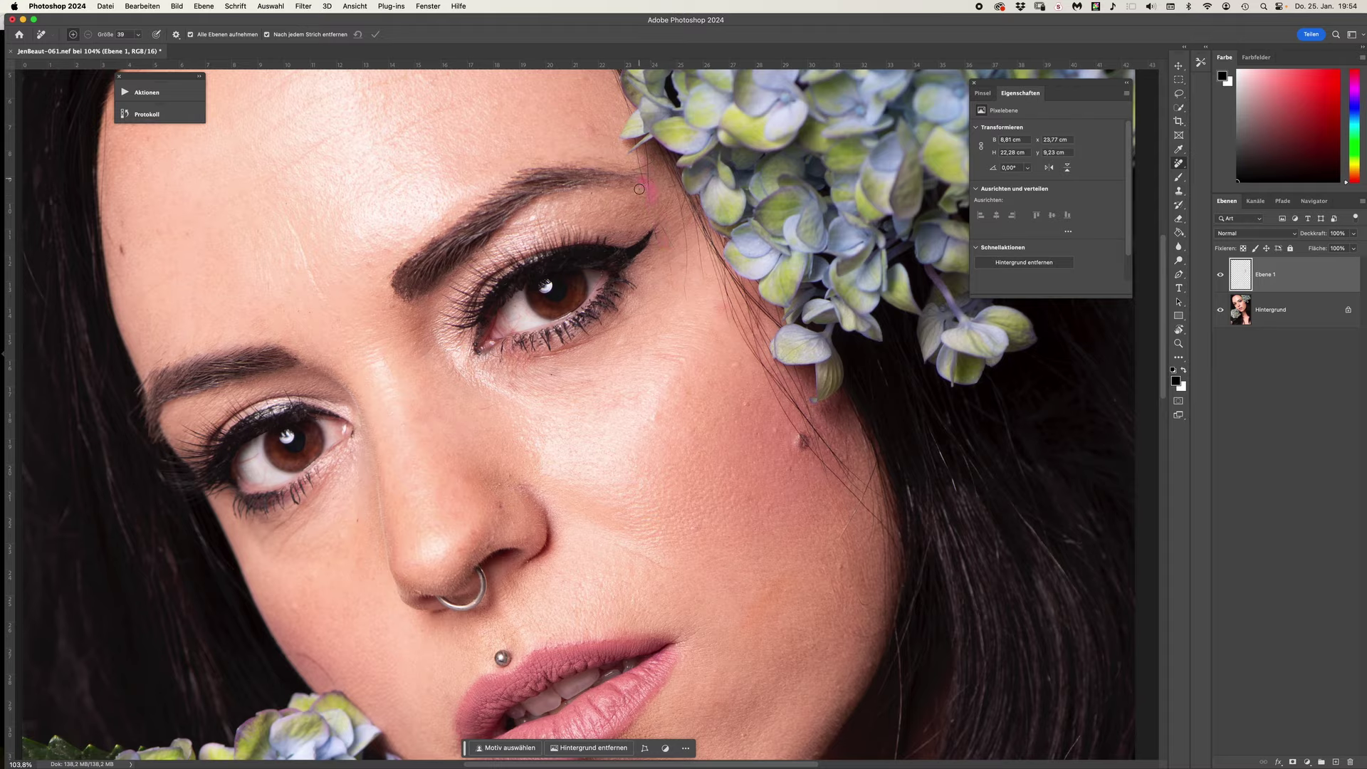
scroll(534, 177, "up", 5)
scroll(534, 177, "left", 3)
left_click(482, 179)
Step: Remove a blemish on the neck and a small spot on the lower neck
scroll(641, 356, "down", 4)
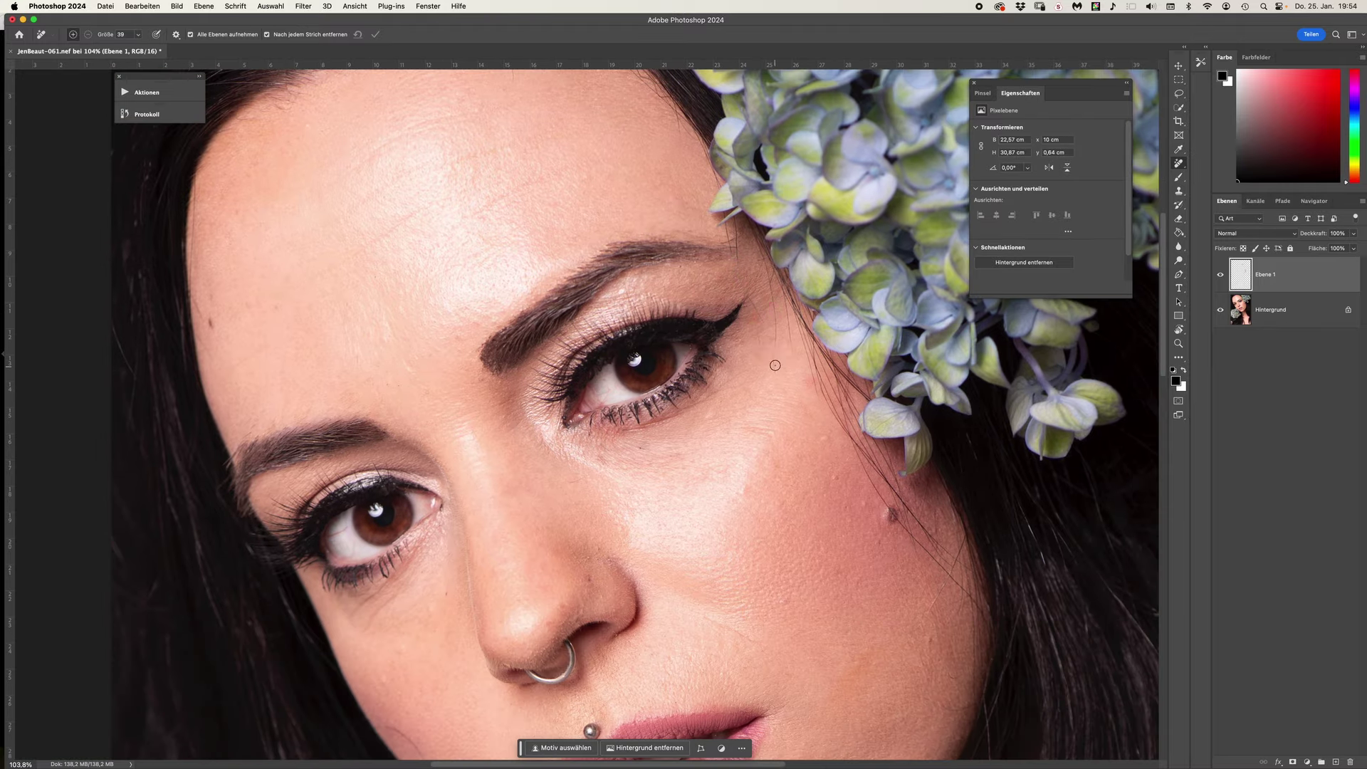
scroll(783, 413, "down", 5)
scroll(783, 413, "right", 2)
scroll(884, 462, "down", 5)
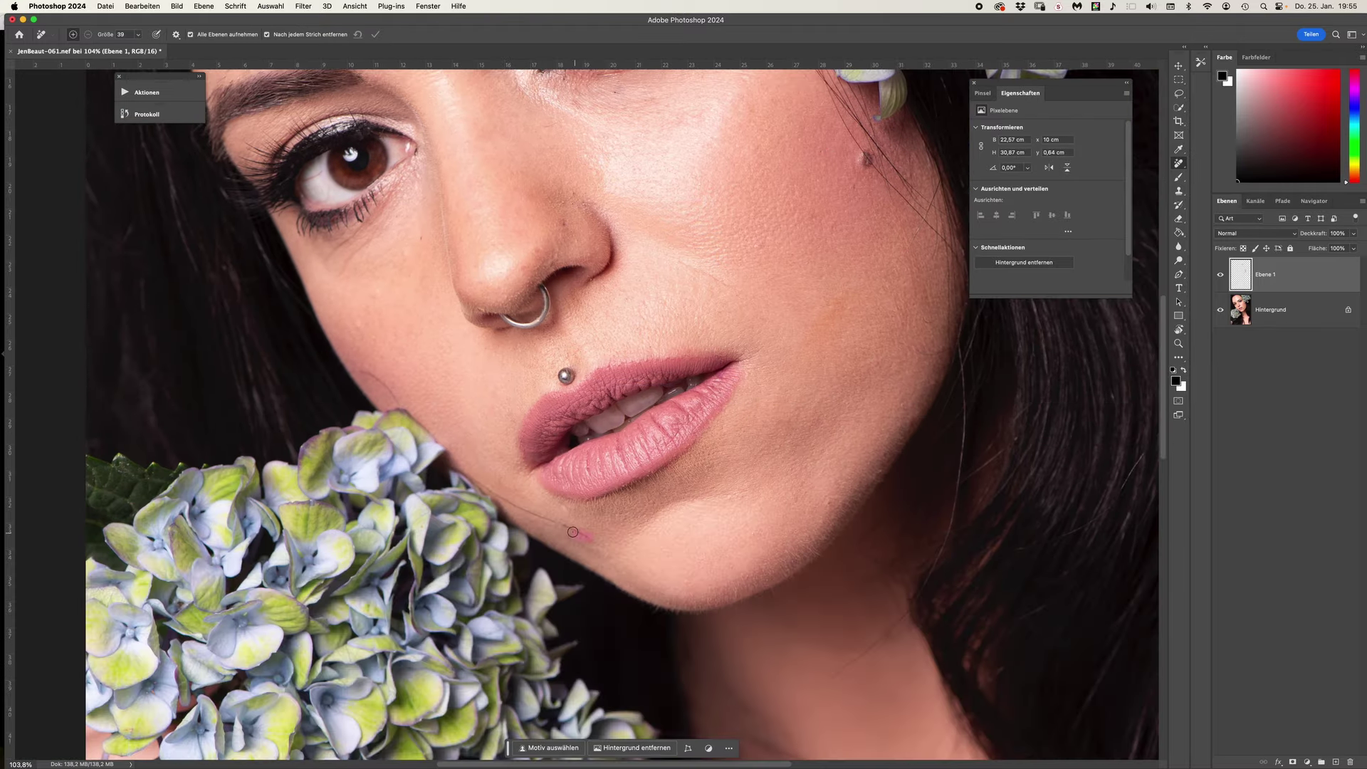
scroll(572, 532, "down", 5)
scroll(641, 498, "down", 3)
left_click_drag(772, 534, 833, 559)
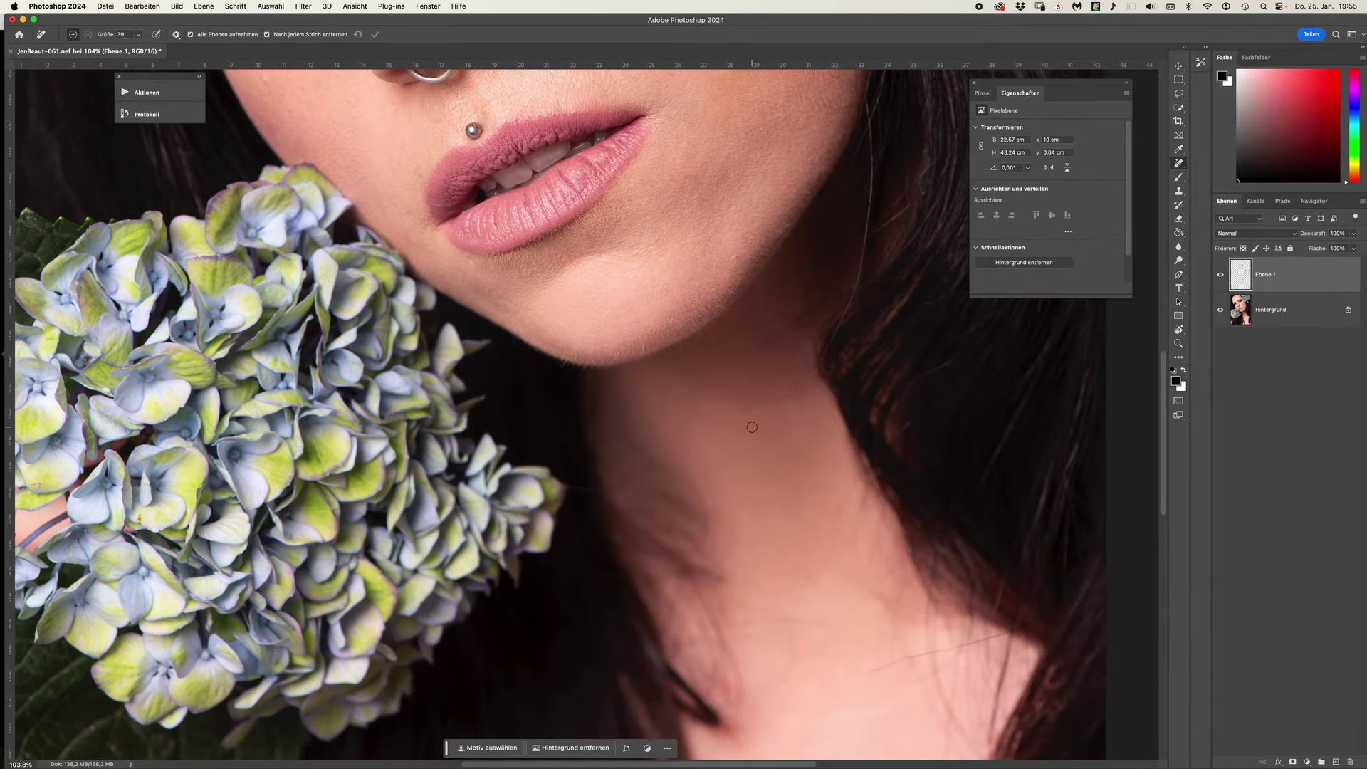
scroll(751, 427, "down", 5)
scroll(719, 570, "right", 2)
scroll(719, 584, "down", 4)
left_click(697, 377)
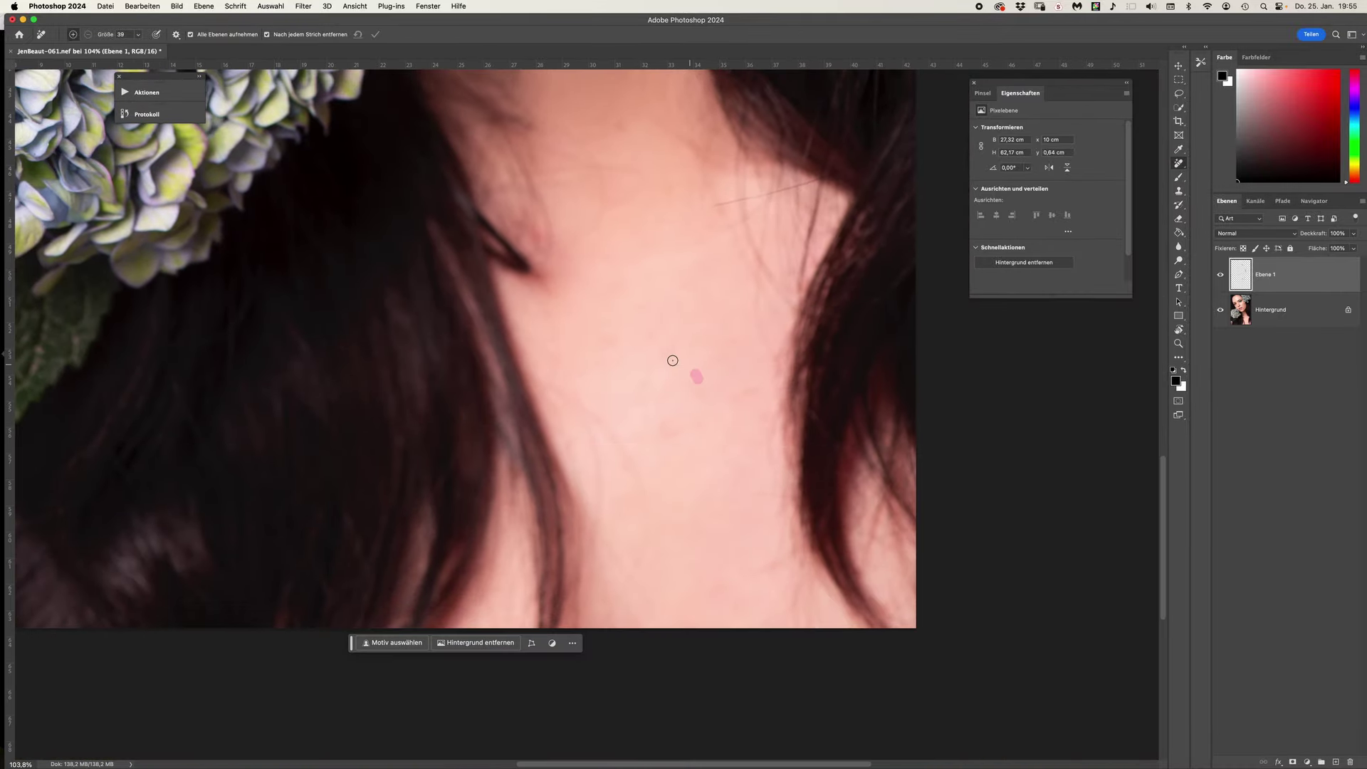
Step: Remove two more small skin blemishes on the face
scroll(673, 360, "up", 5)
scroll(644, 285, "up", 5)
scroll(644, 334, "left", 2)
scroll(558, 306, "up", 3)
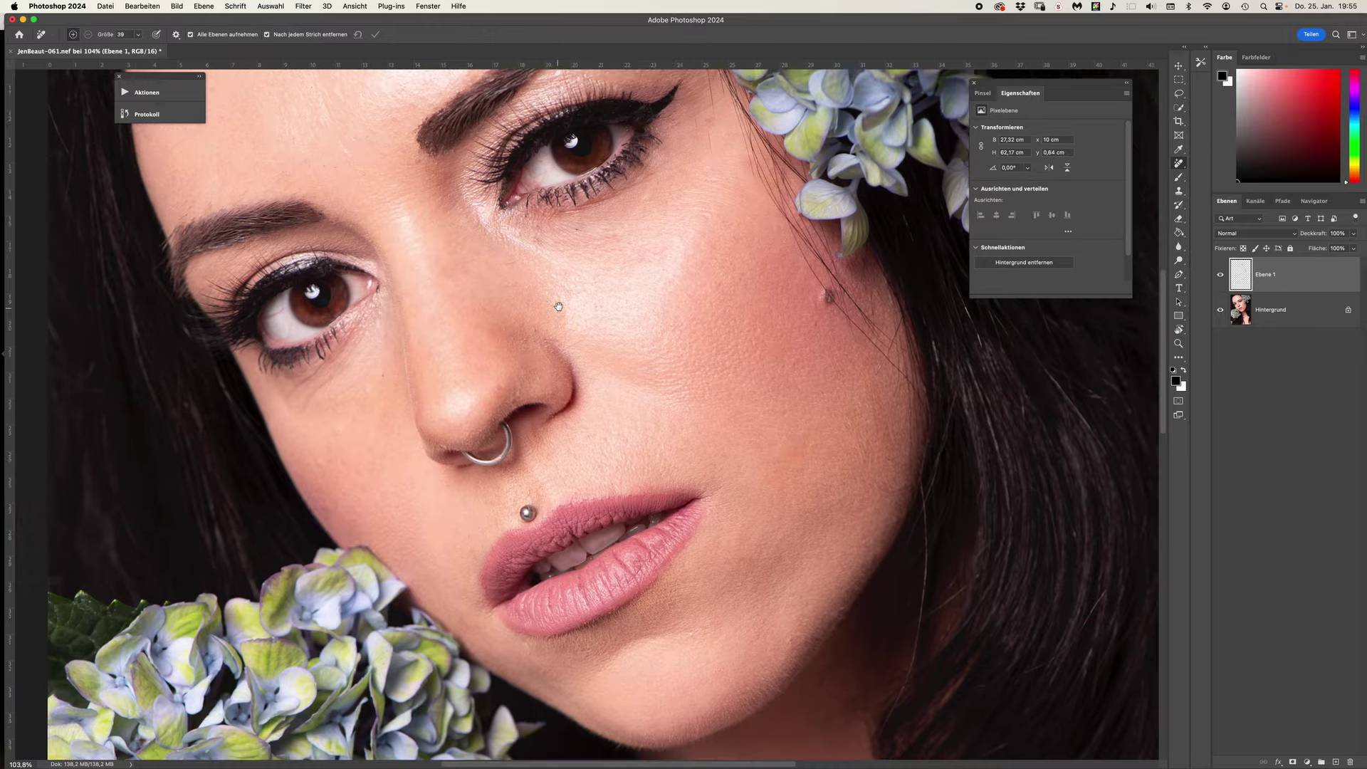
scroll(558, 306, "up", 1)
scroll(385, 320, "up", 5)
left_click(207, 321)
scroll(499, 250, "up", 4)
left_click(555, 222)
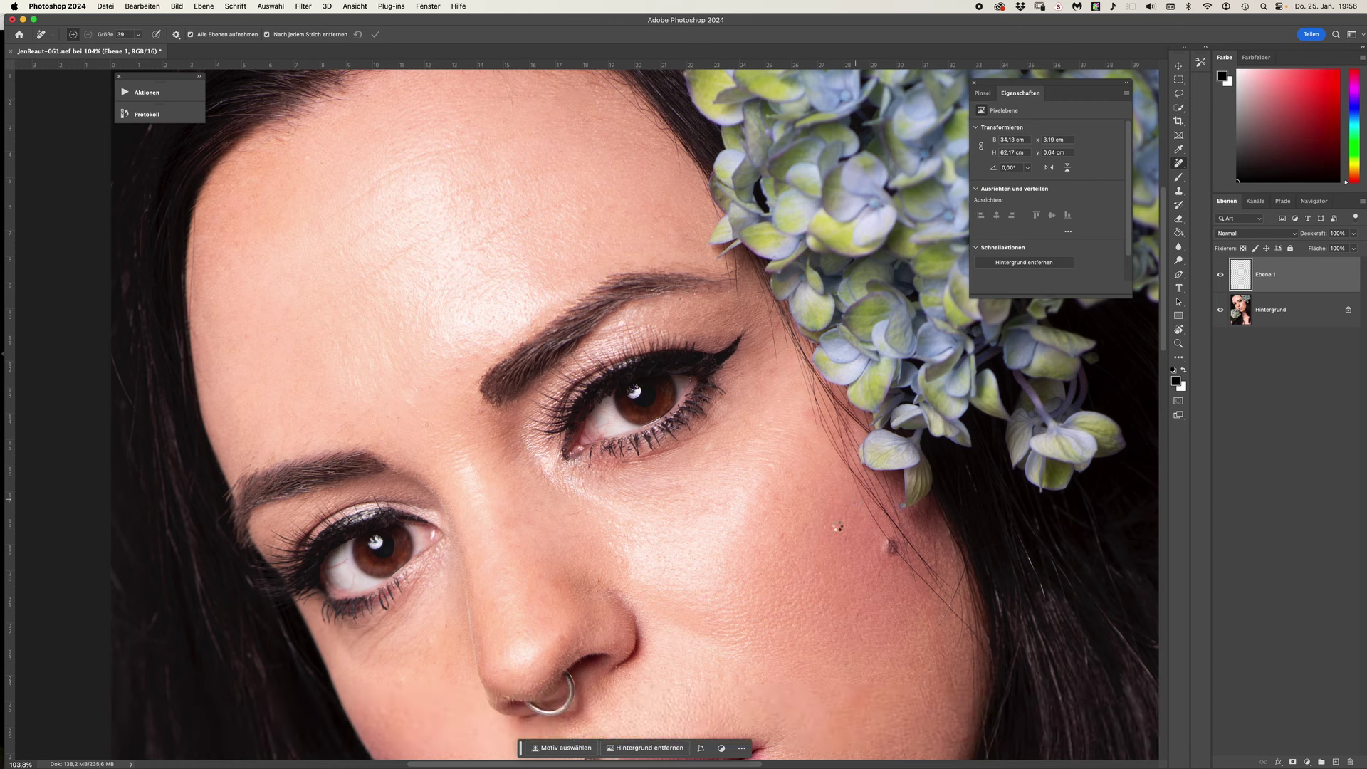
Step: Run frequency separation with F2, compare the Details and Farb- und Tonwerte layers, and select Farb- und Tonwerte
key("F2")
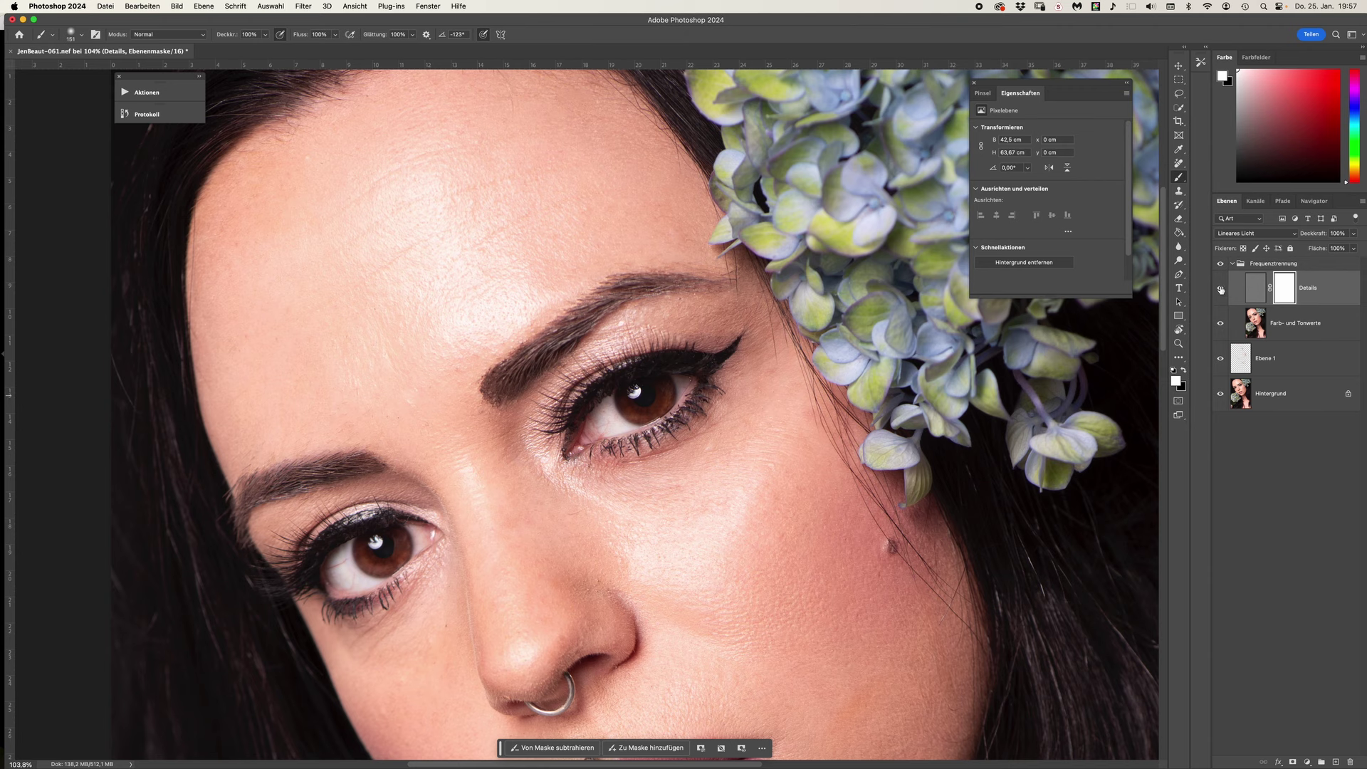
left_click(1220, 289)
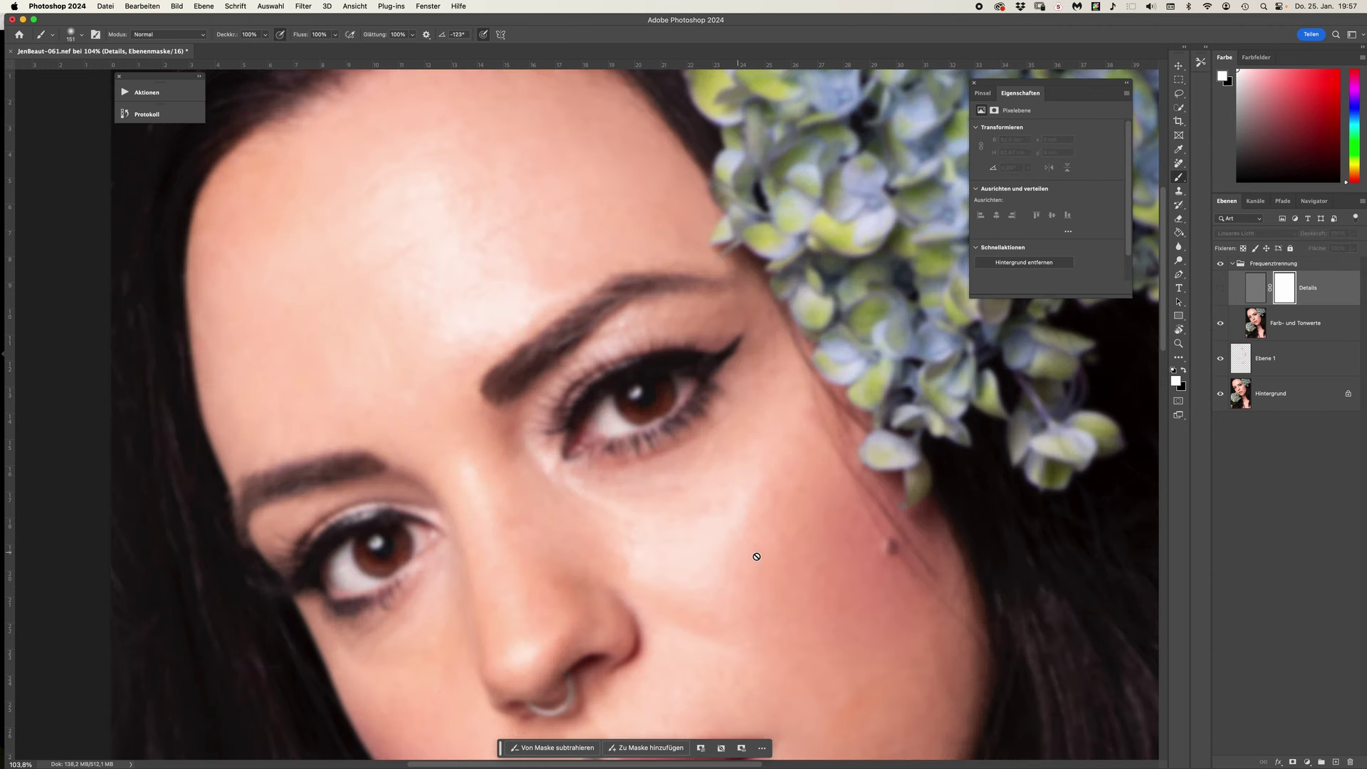
left_click(1221, 289)
left_click(1221, 324)
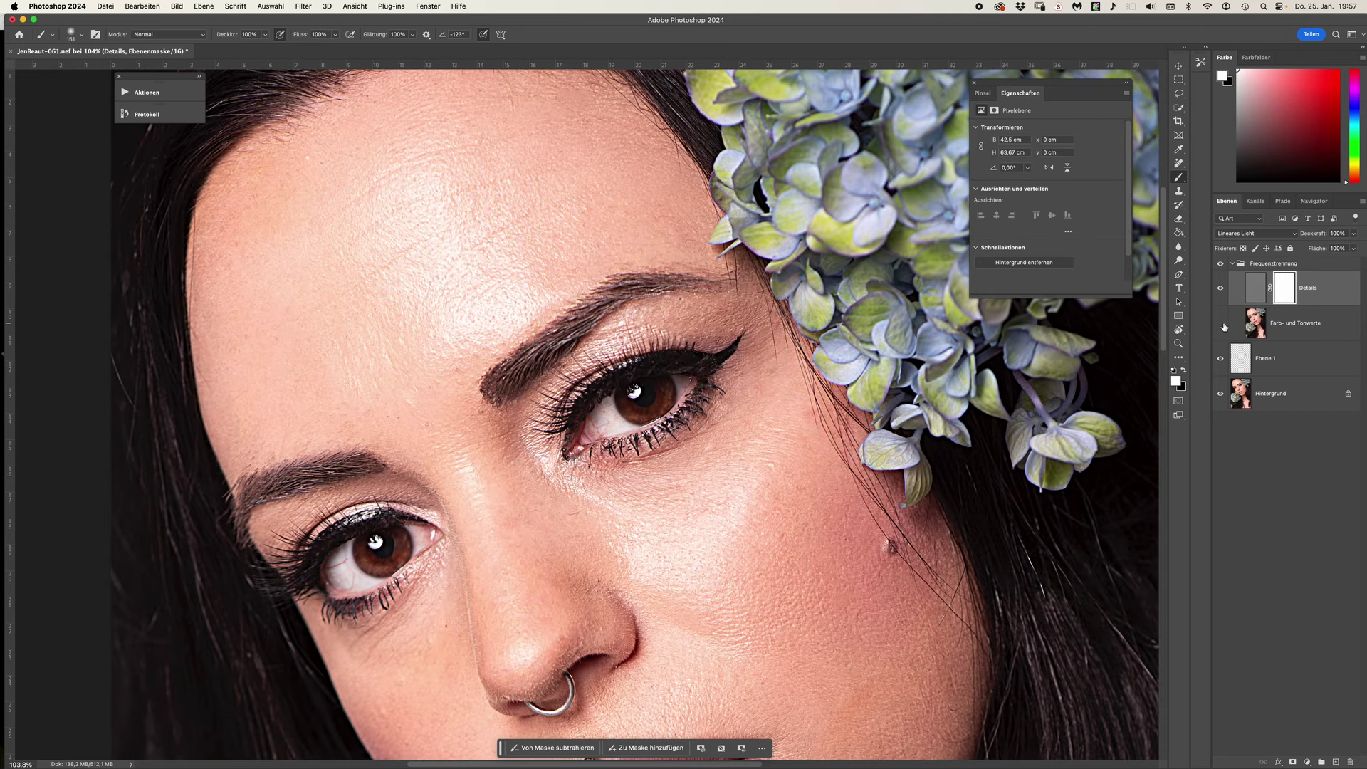
left_click(1222, 325)
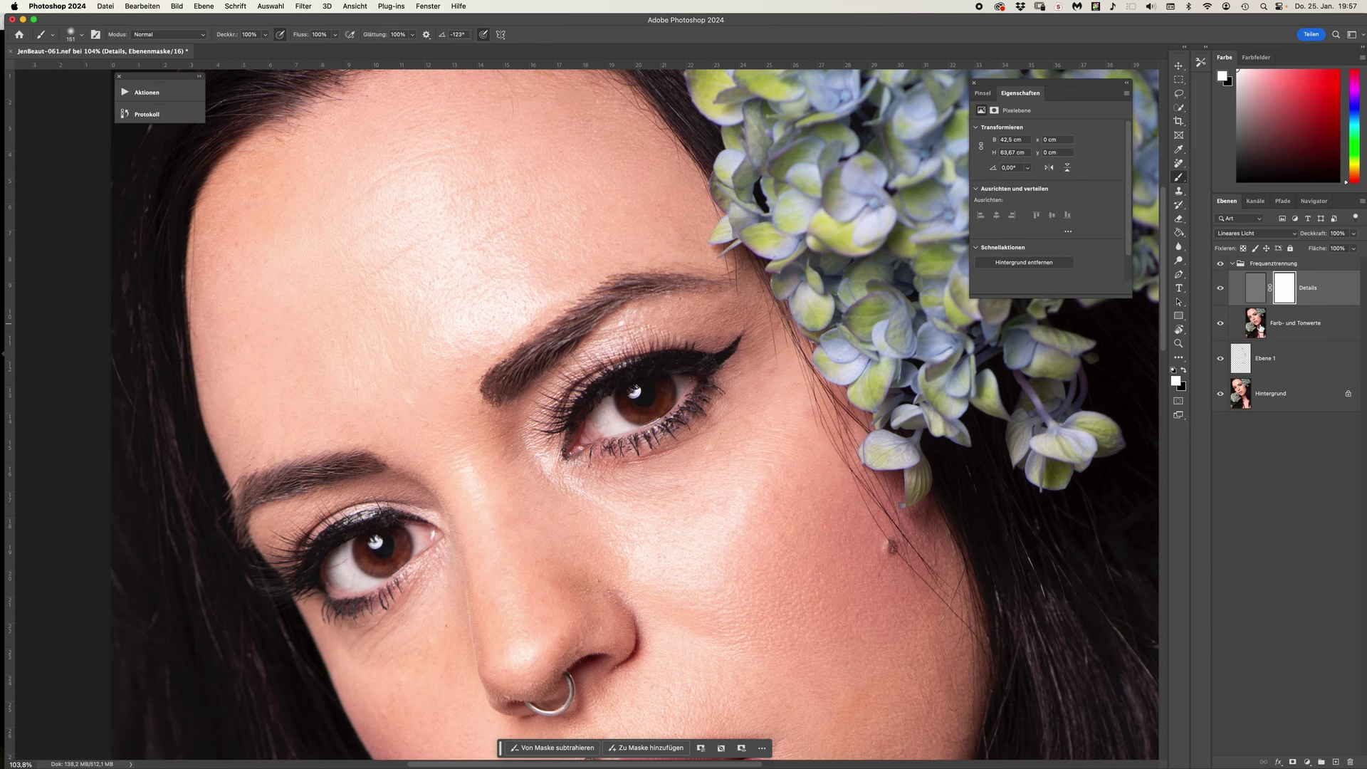
left_click(1255, 326)
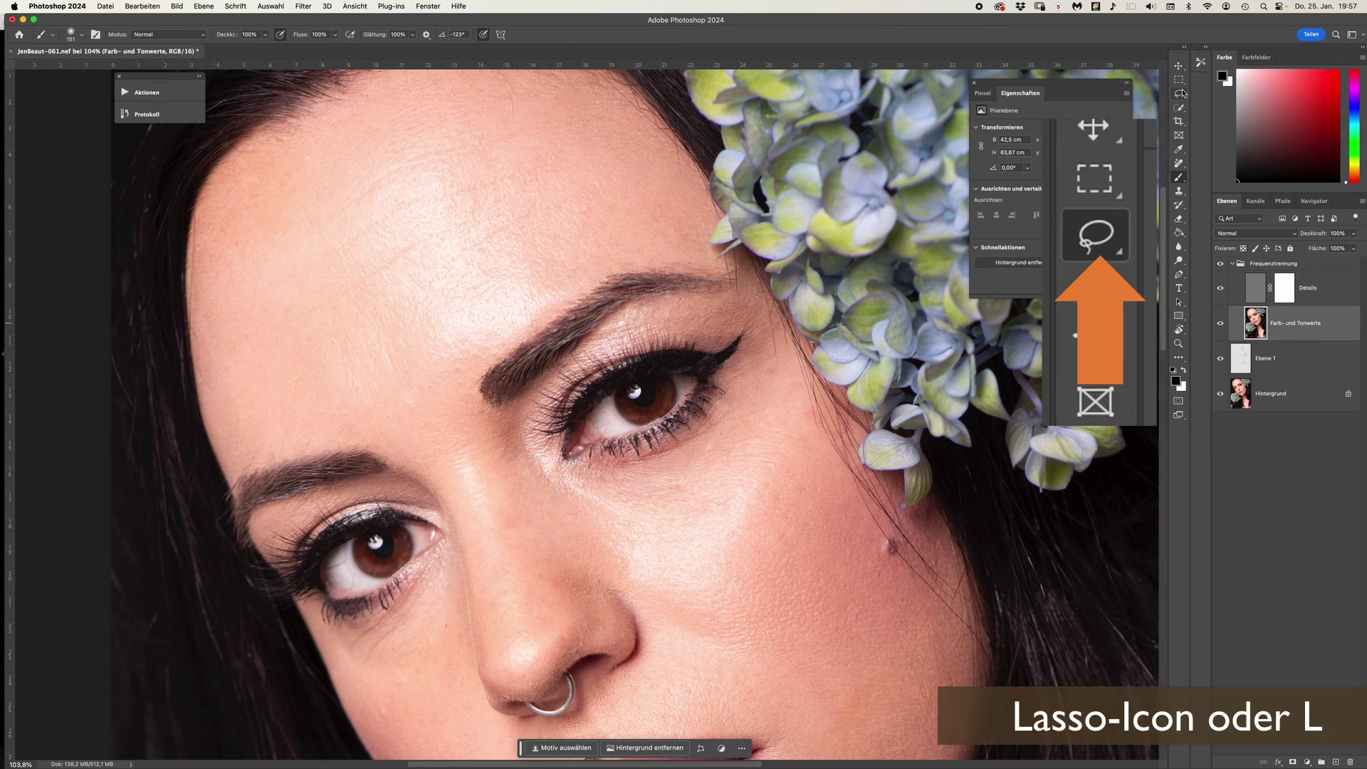
Step: Lasso a cheek patch below the eye and apply Gaussian Blur (Gaußscher Weichzeichner) to it
left_click(1180, 93)
mouse_move(626, 486)
left_mouse_down()
mouse_move(690, 600)
mouse_move(644, 489)
left_mouse_up()
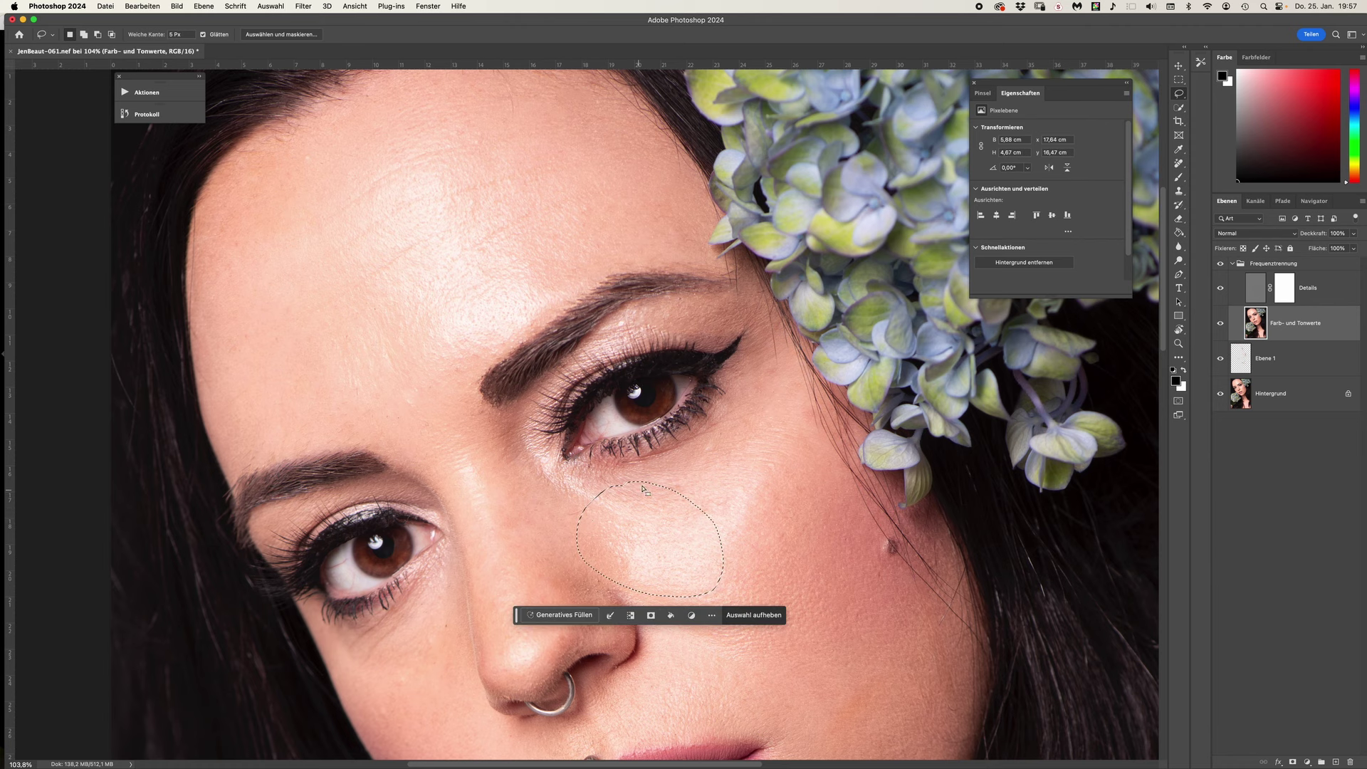
left_click(303, 6)
mouse_move(335, 222)
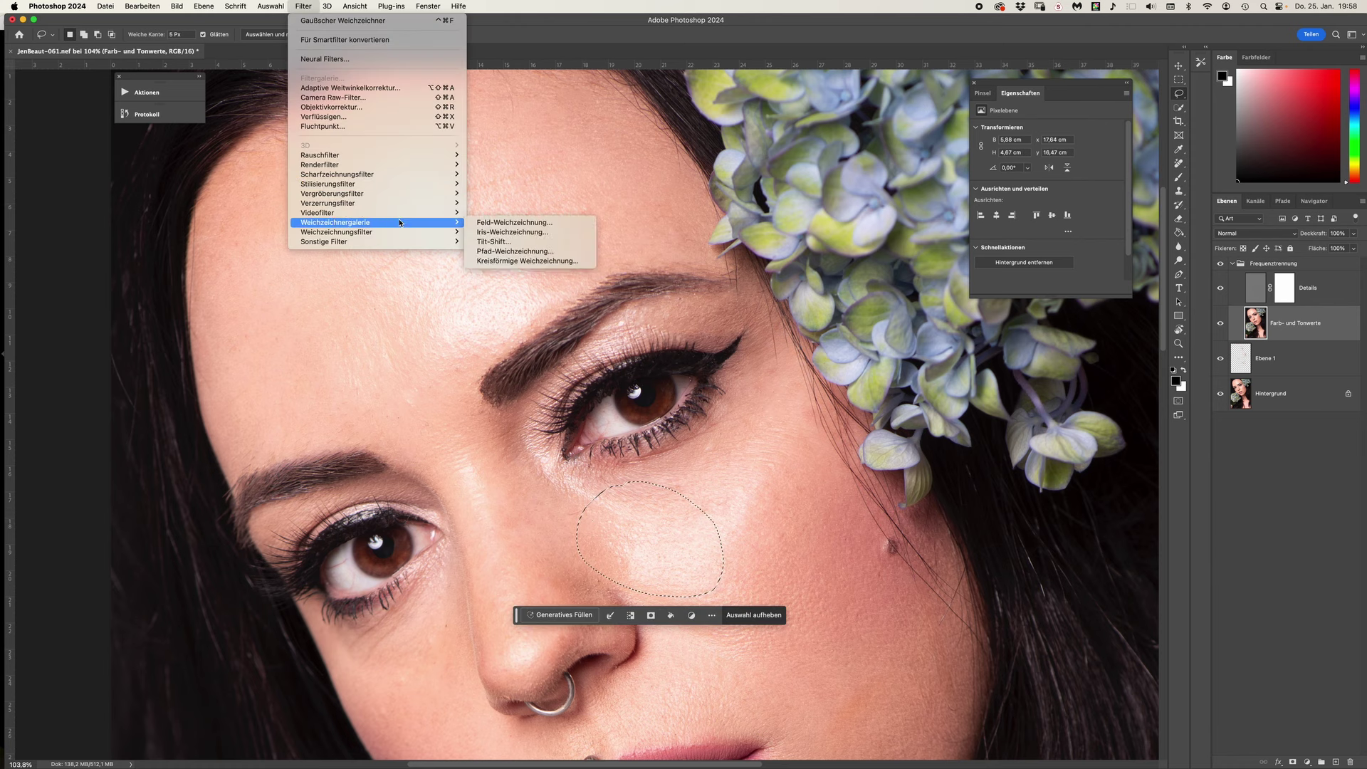
left_click(512, 271)
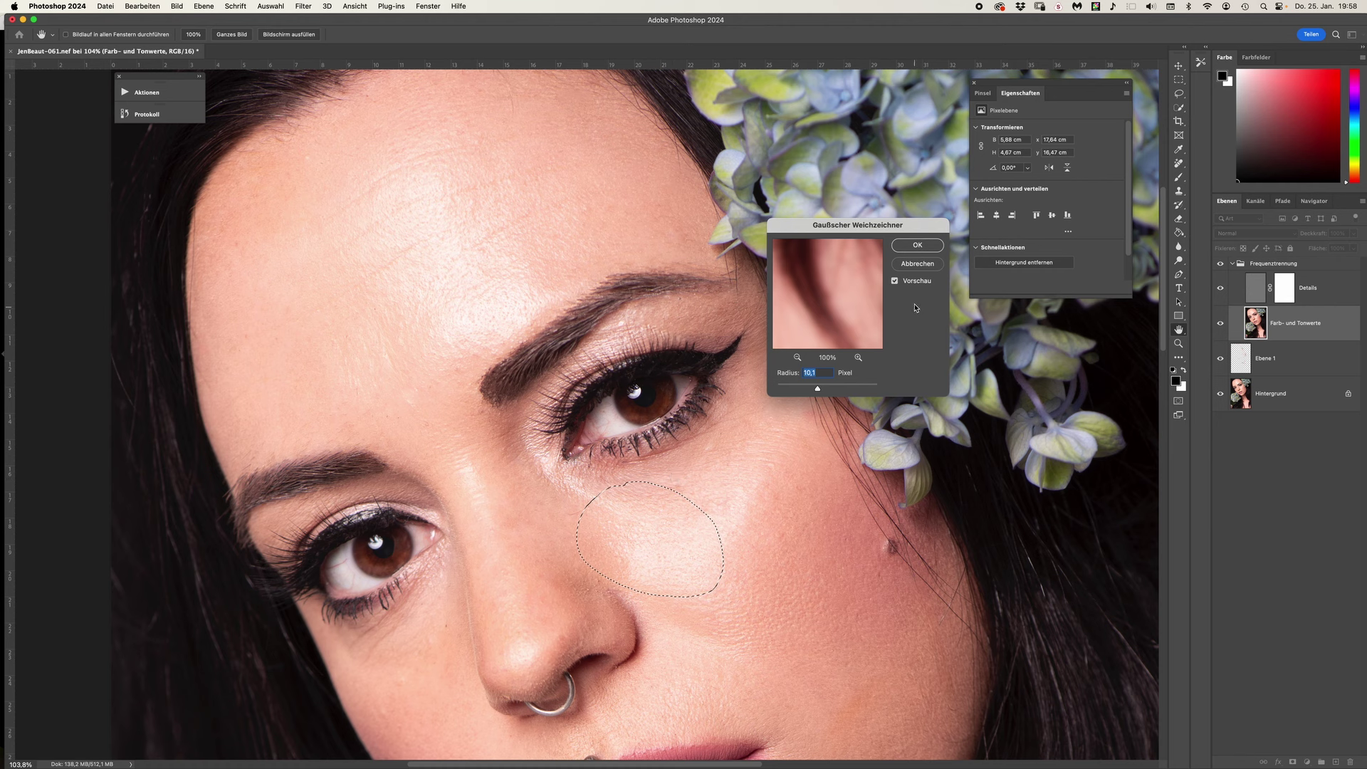
left_click(918, 245)
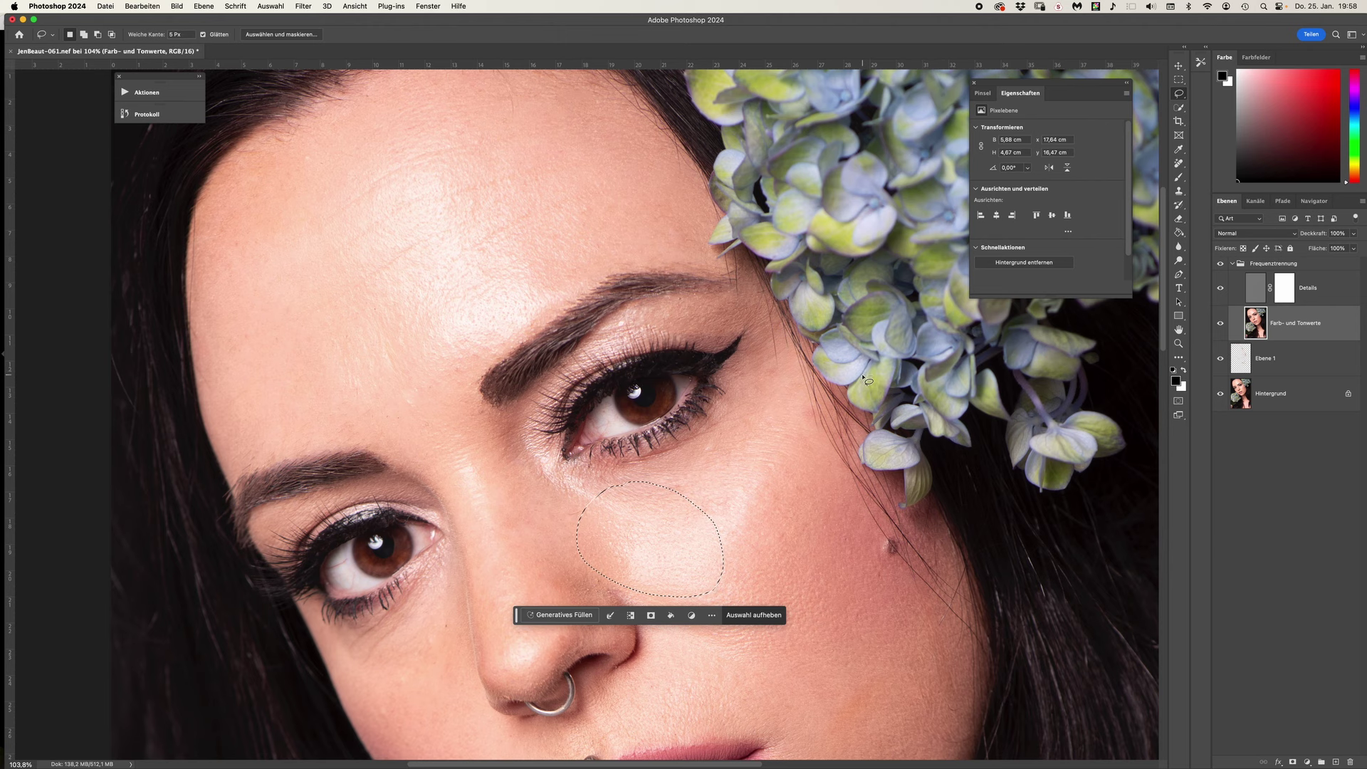
left_click(304, 6)
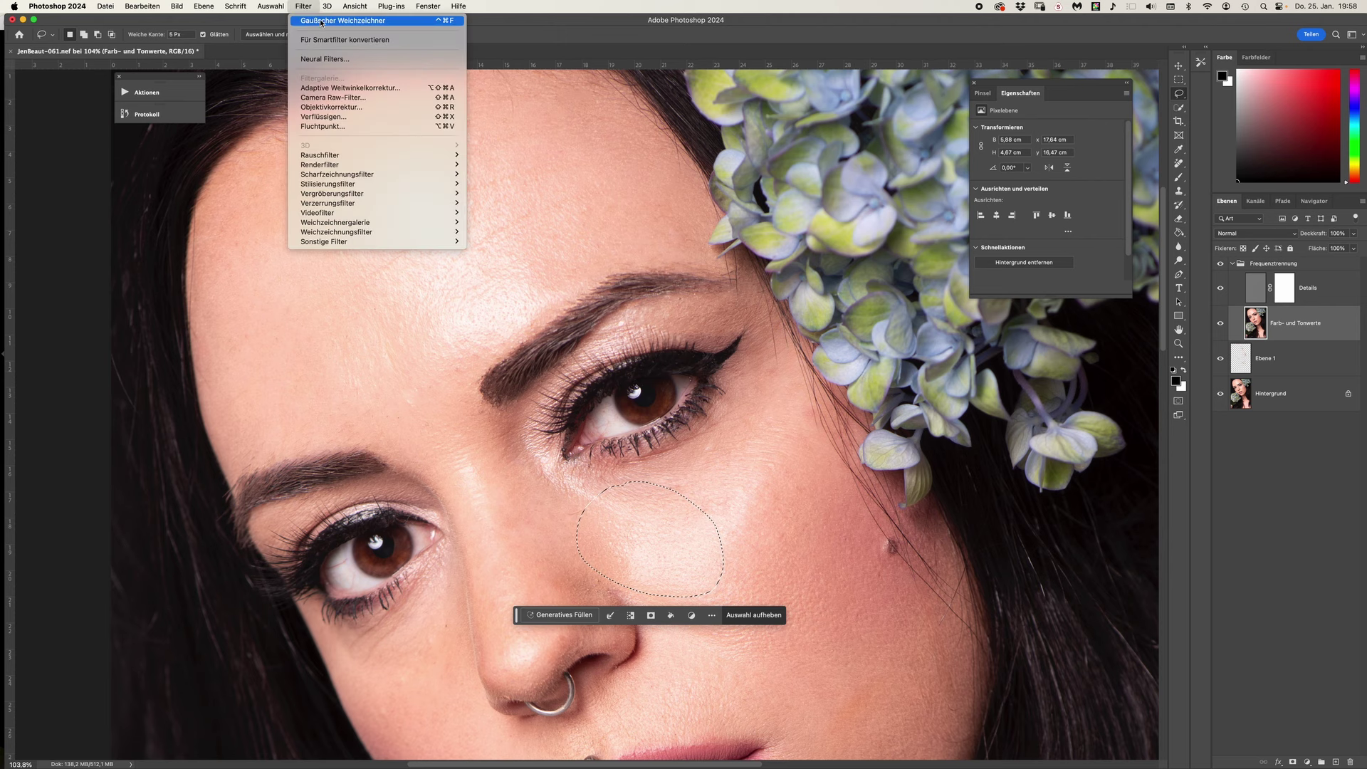
left_click(321, 21)
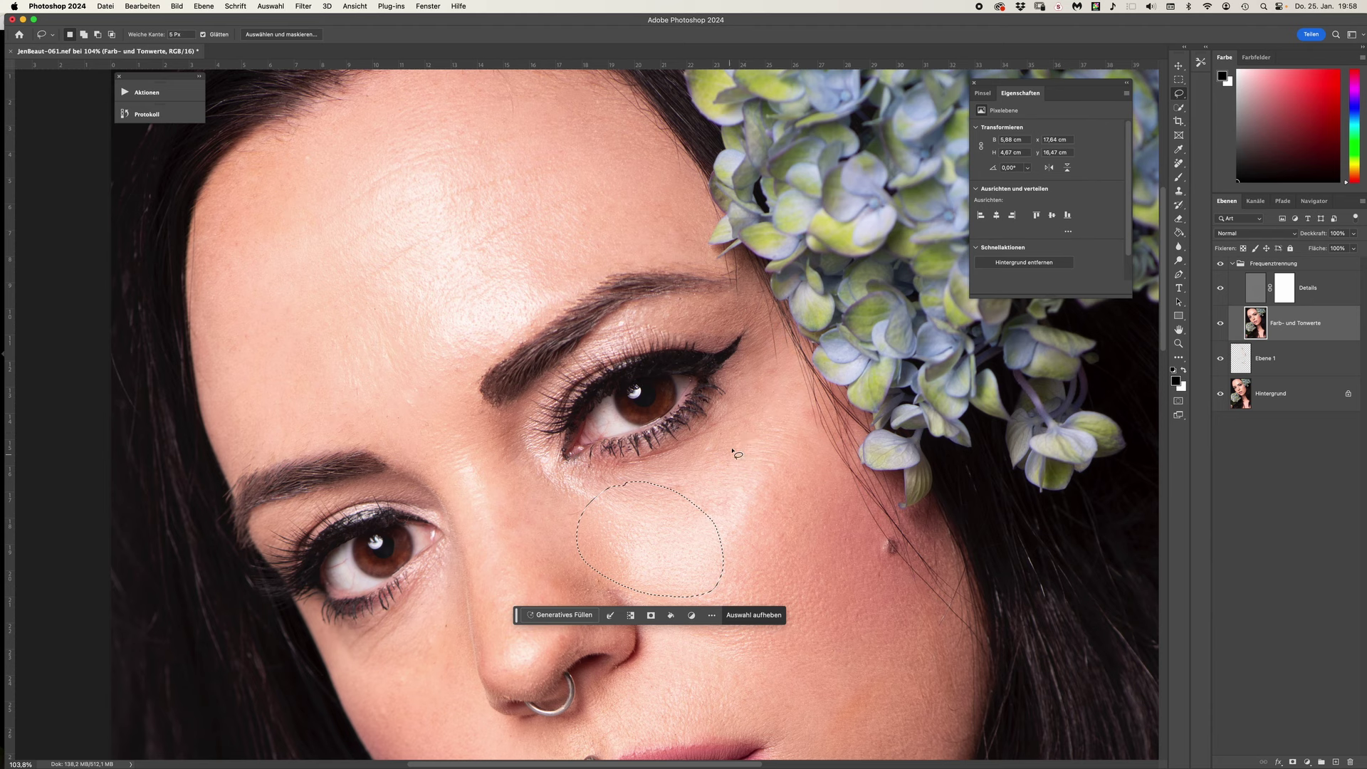
Step: Lasso further patches on the upper cheek, beside the nose and mouth, and left cheek, then deselect
left_click_drag(744, 482, 737, 492)
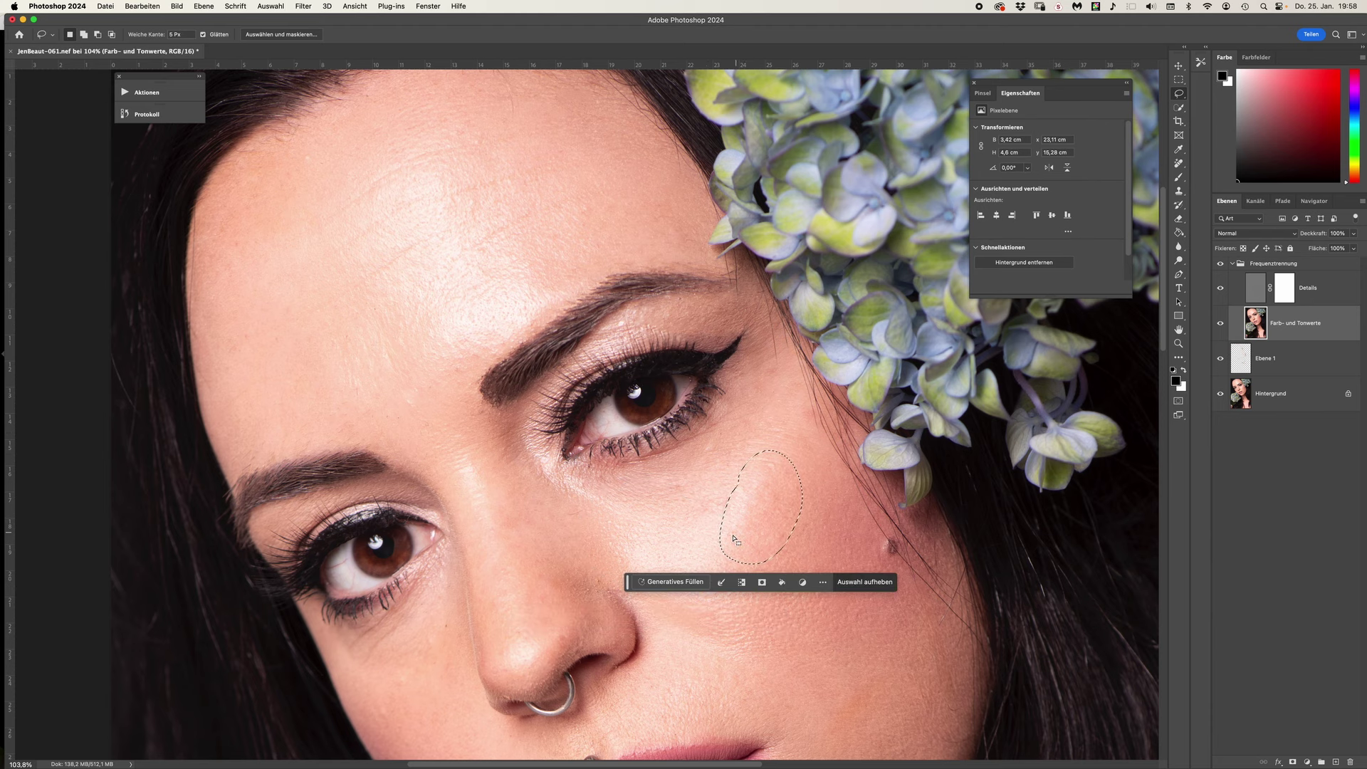
left_click_drag(723, 658, 657, 678)
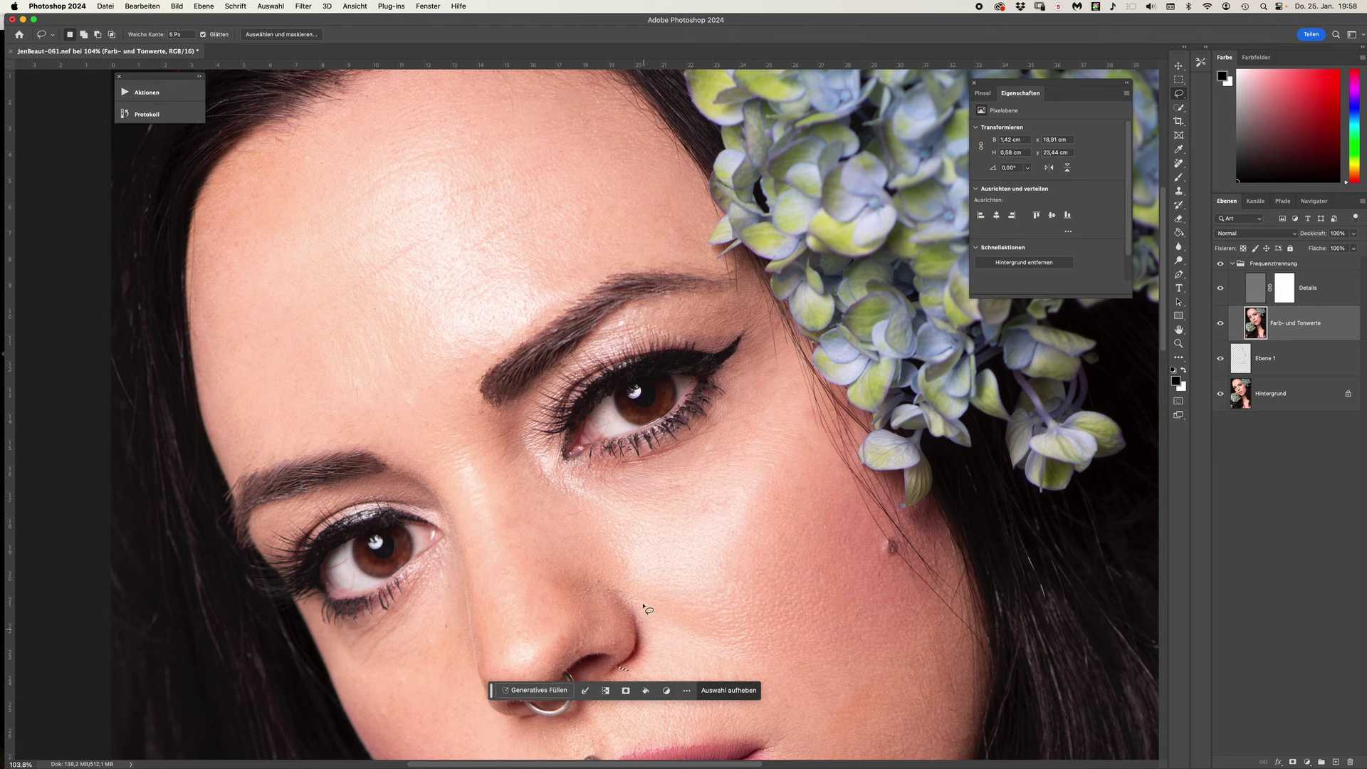
mouse_move(645, 563)
left_mouse_down()
mouse_move(567, 653)
mouse_move(747, 586)
left_mouse_up()
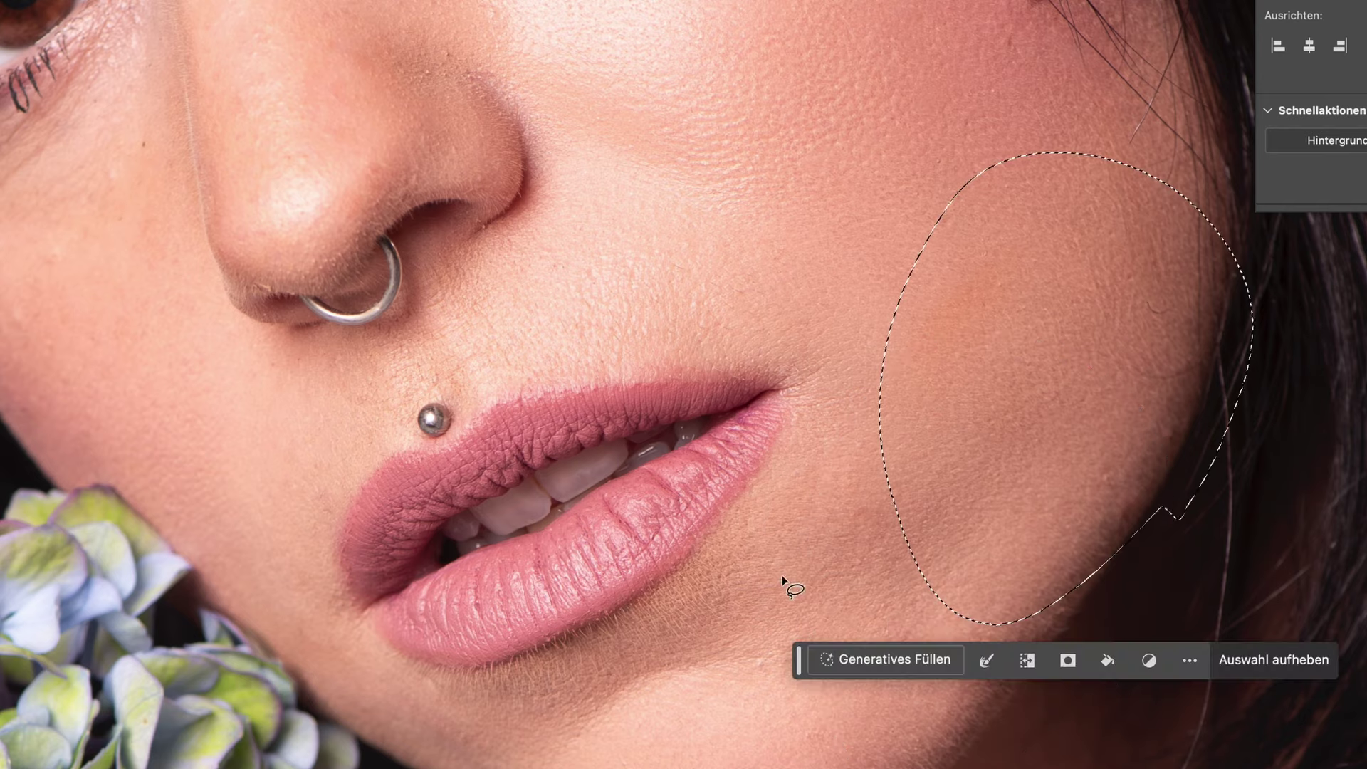
left_click_drag(651, 766, 755, 538)
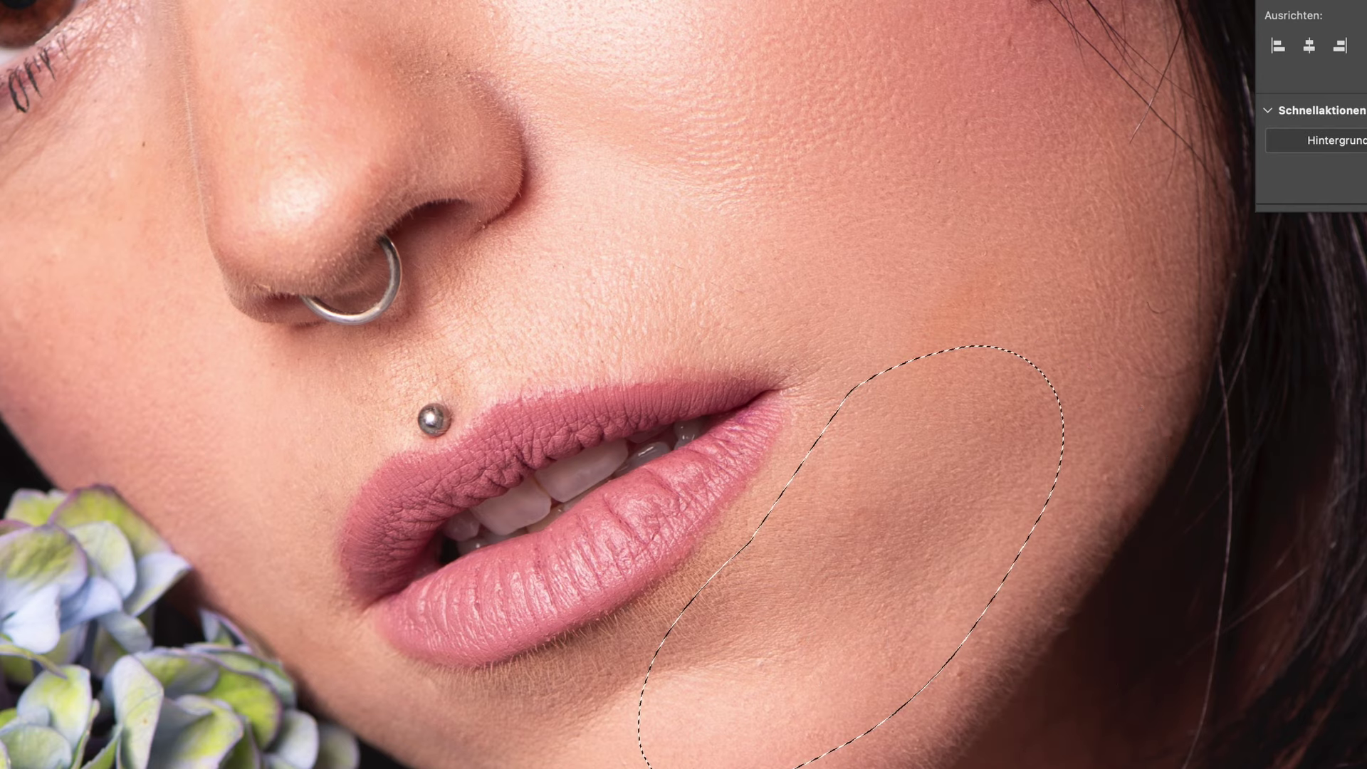
left_click_drag(89, 166, 3, 164)
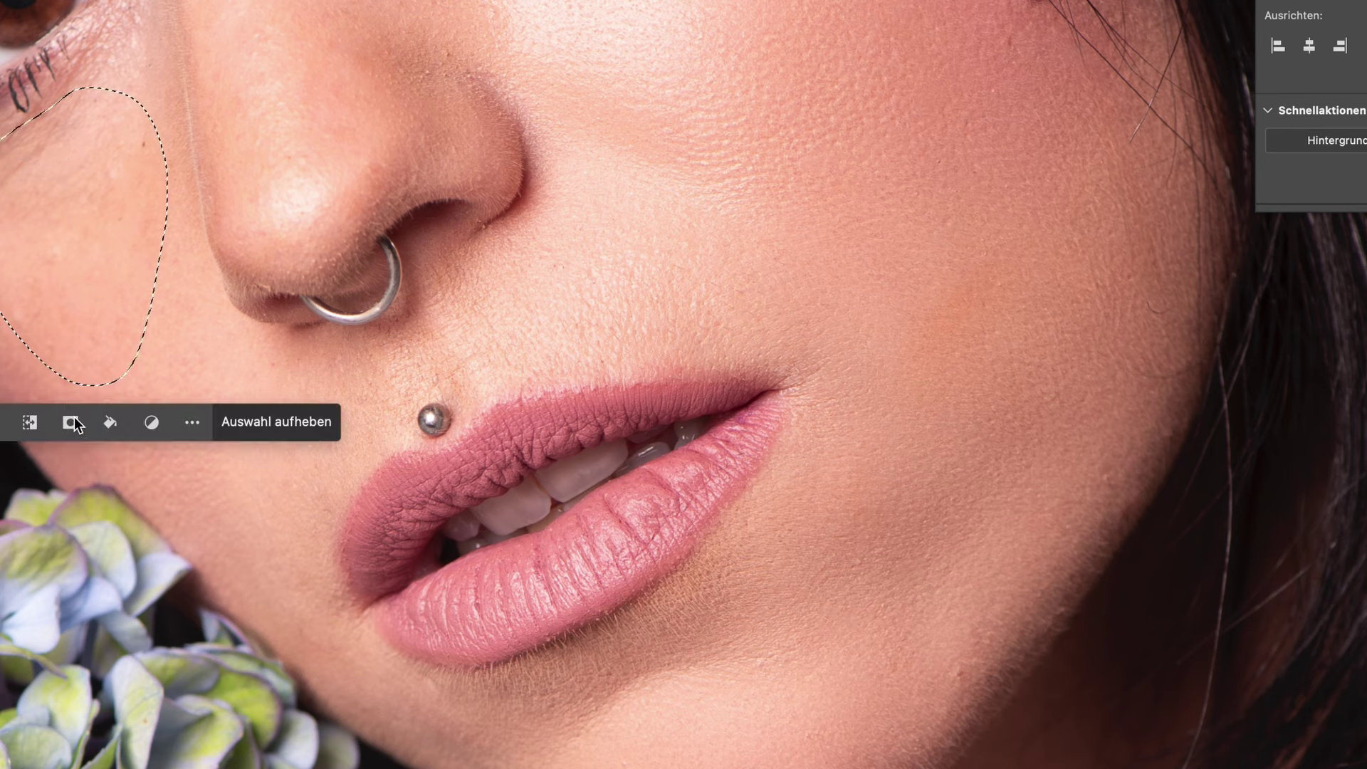
left_click(839, 688)
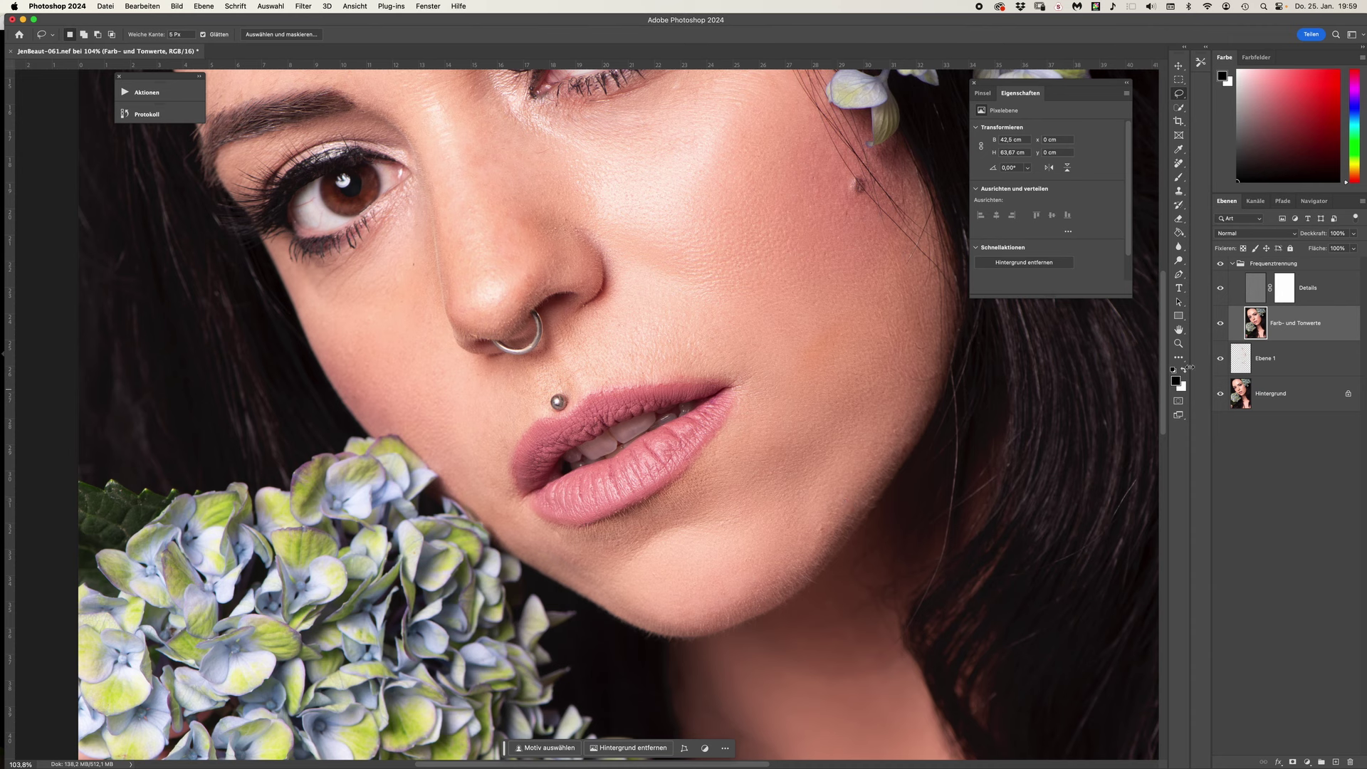
Step: Blend the cheek and forehead skin tones with the Mixer Brush on Farb- und Tonwerte
left_click(1179, 176)
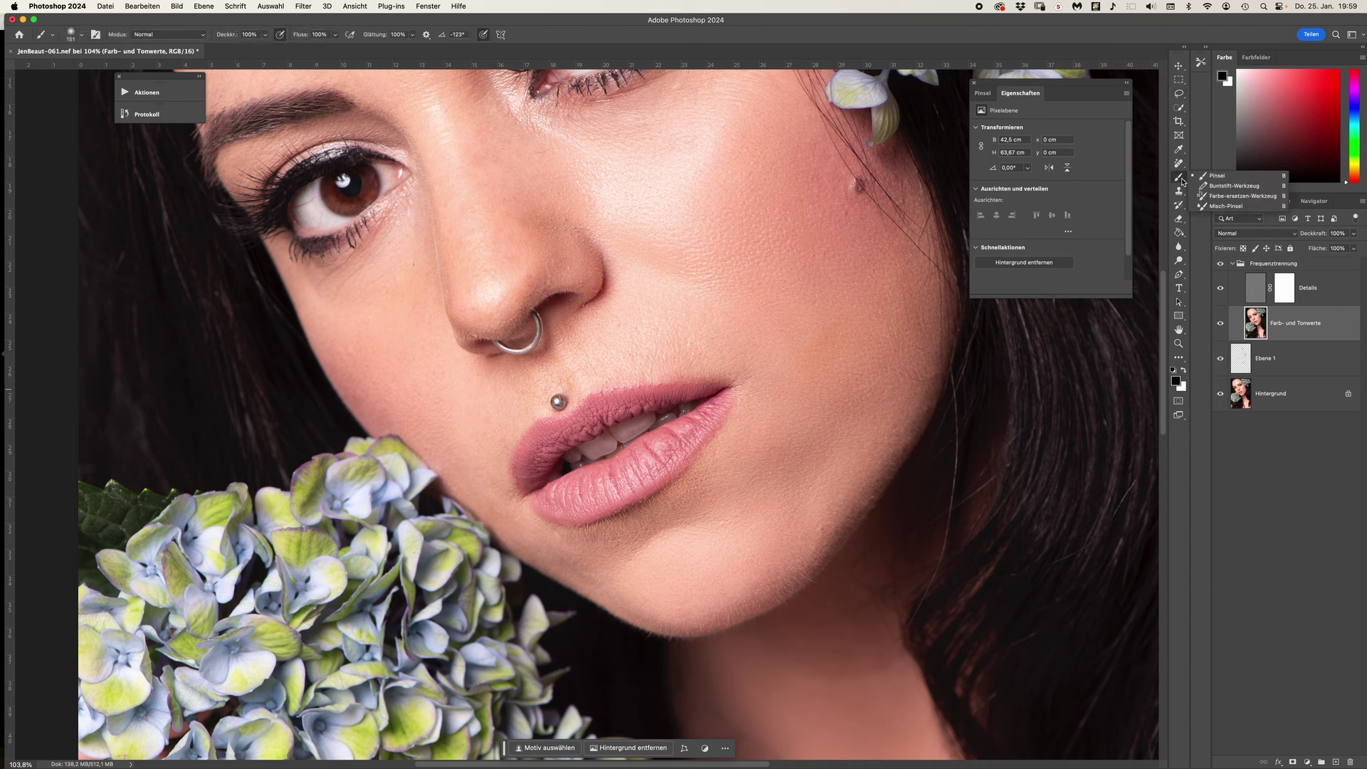
left_click(1214, 208)
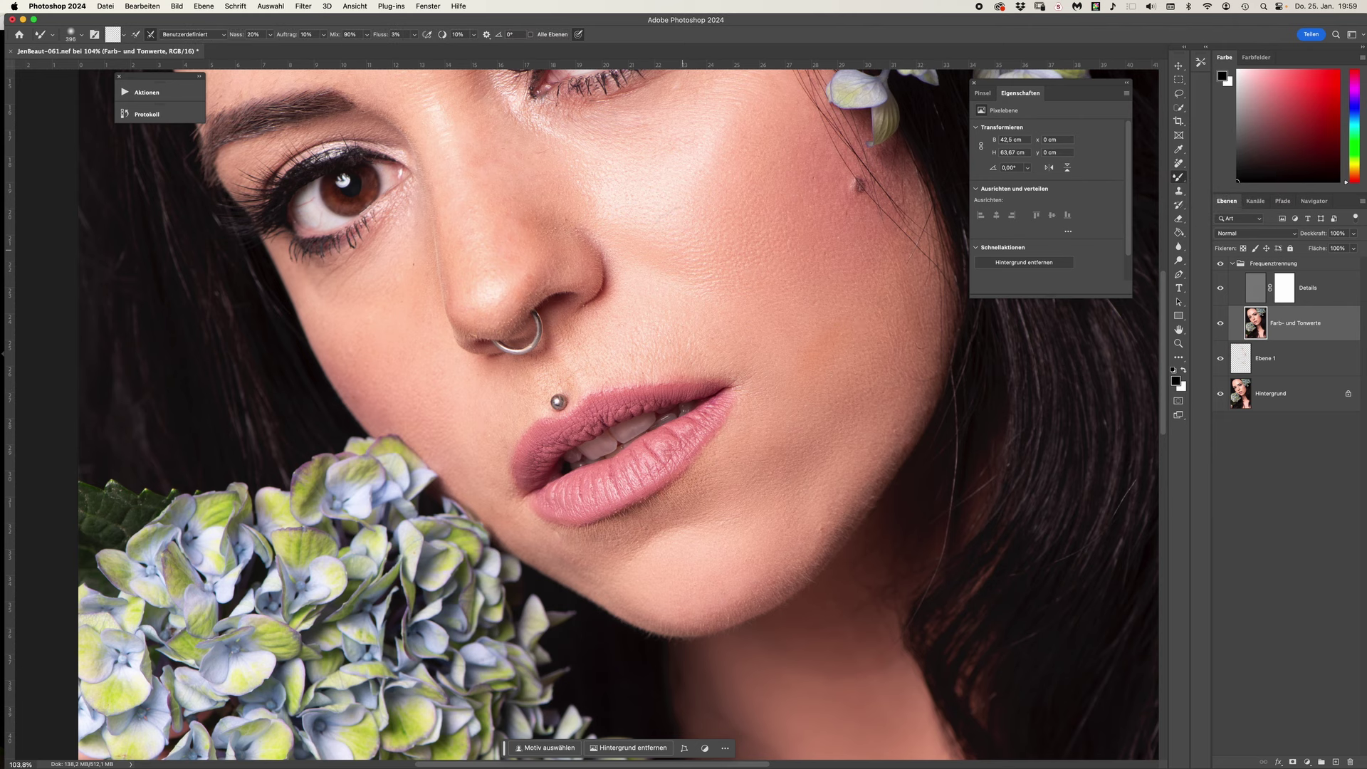
left_click_drag(836, 332, 842, 356)
mouse_move(754, 240)
left_mouse_down()
mouse_move(792, 294)
mouse_move(929, 361)
mouse_move(969, 420)
mouse_move(975, 582)
left_mouse_up()
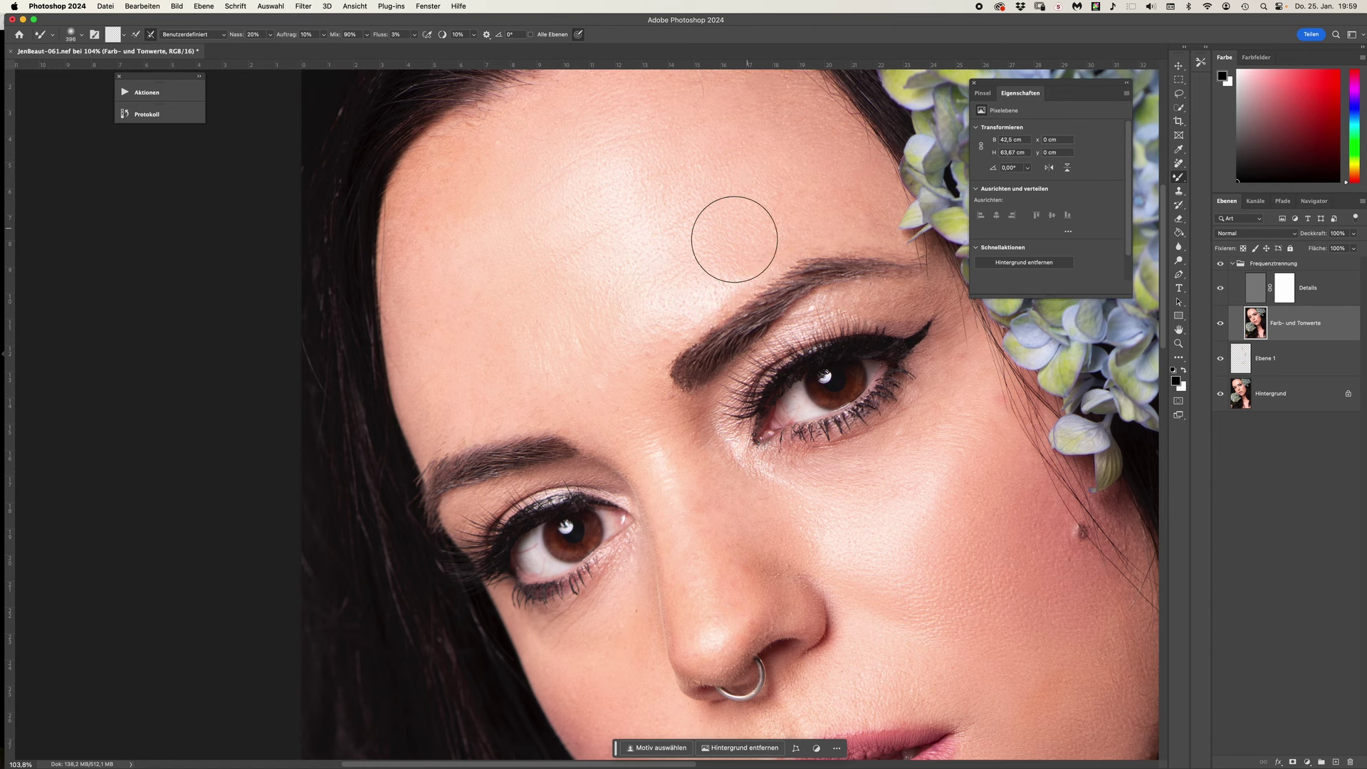
mouse_move(673, 225)
left_mouse_down()
mouse_move(714, 275)
mouse_move(623, 320)
mouse_move(719, 274)
mouse_move(677, 229)
mouse_move(607, 226)
mouse_move(576, 179)
mouse_move(626, 195)
mouse_move(605, 165)
mouse_move(543, 241)
mouse_move(580, 298)
mouse_move(646, 330)
mouse_move(650, 452)
mouse_move(930, 494)
mouse_move(803, 490)
left_mouse_up()
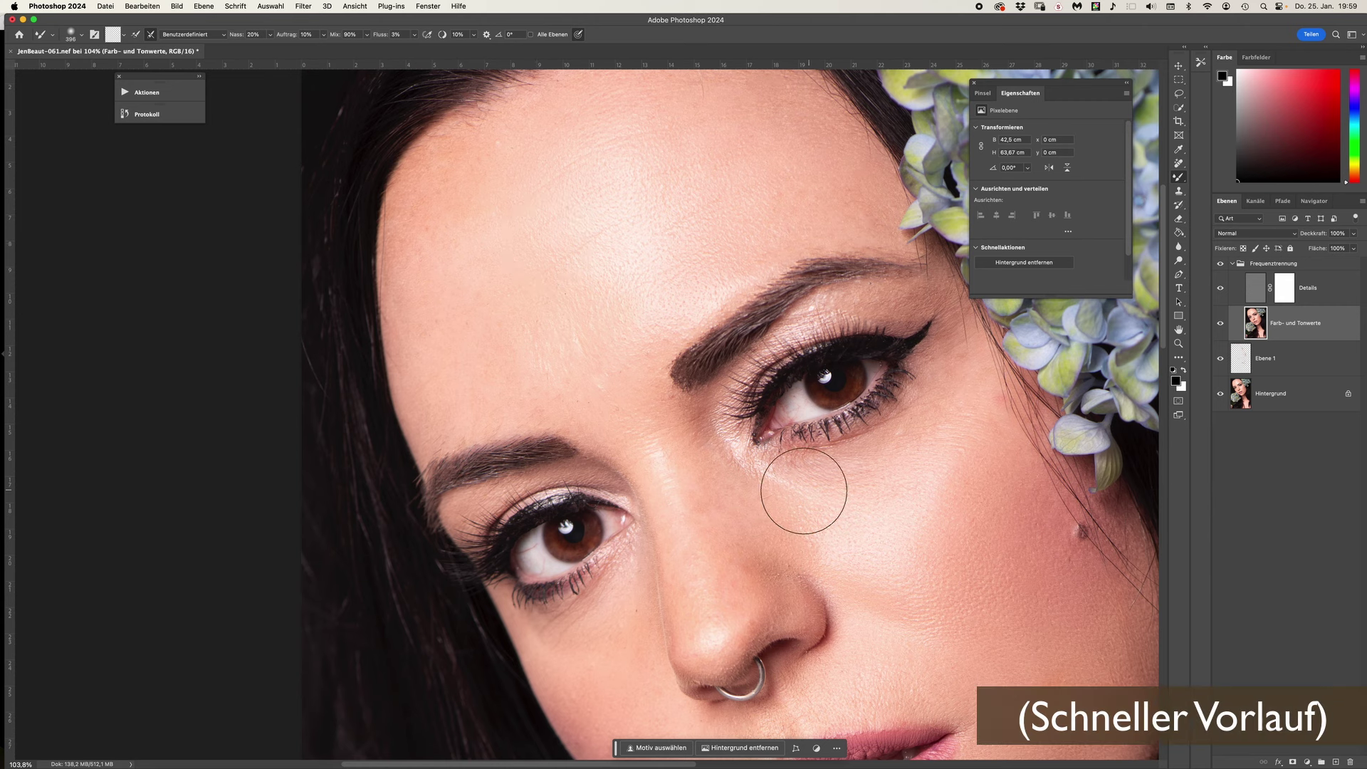
Step: Toggle the Frequenztrennung group on and off to compare before and after retouching
left_click(1220, 264)
left_click(1220, 264)
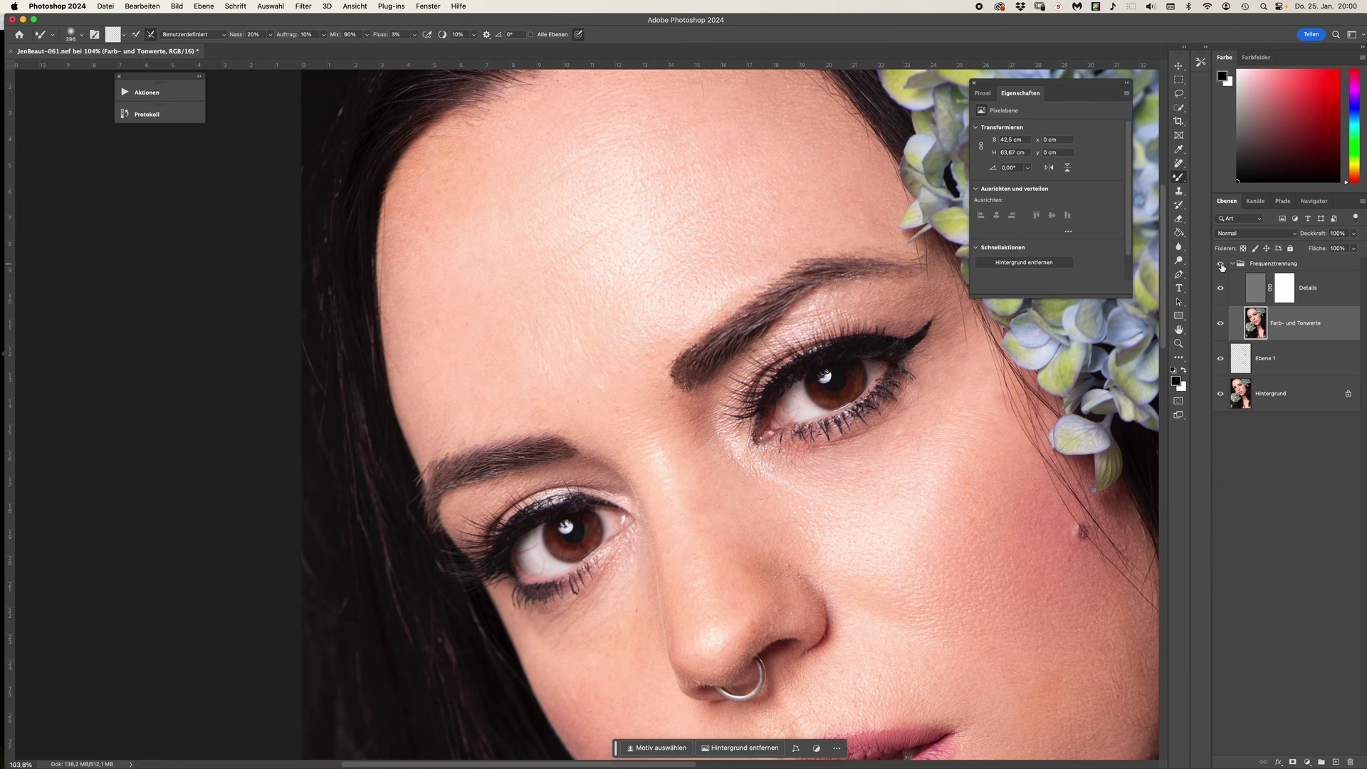
left_click(1221, 265)
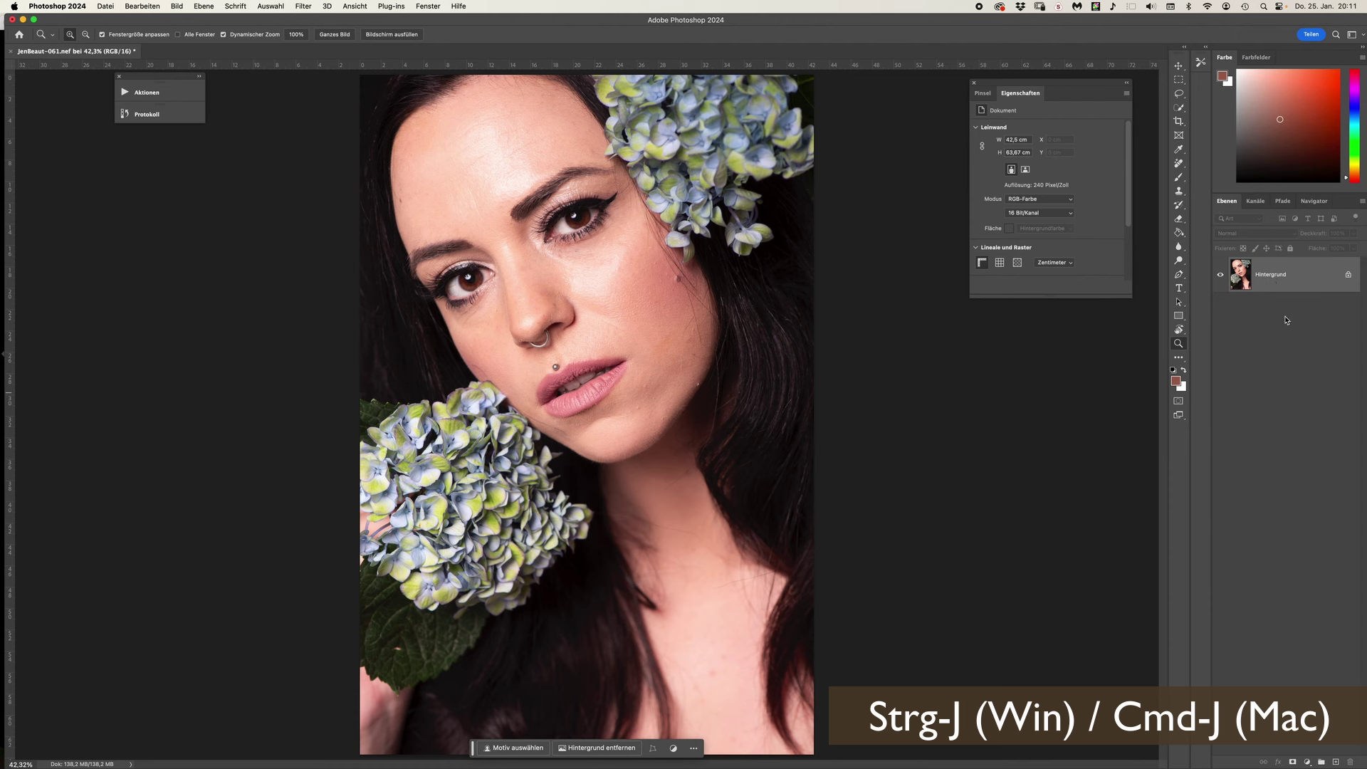
Step: Duplicate the background and apply Neural Filters Hautglättung (blur 0, smoothing +50) as a smart filter
key("super+j")
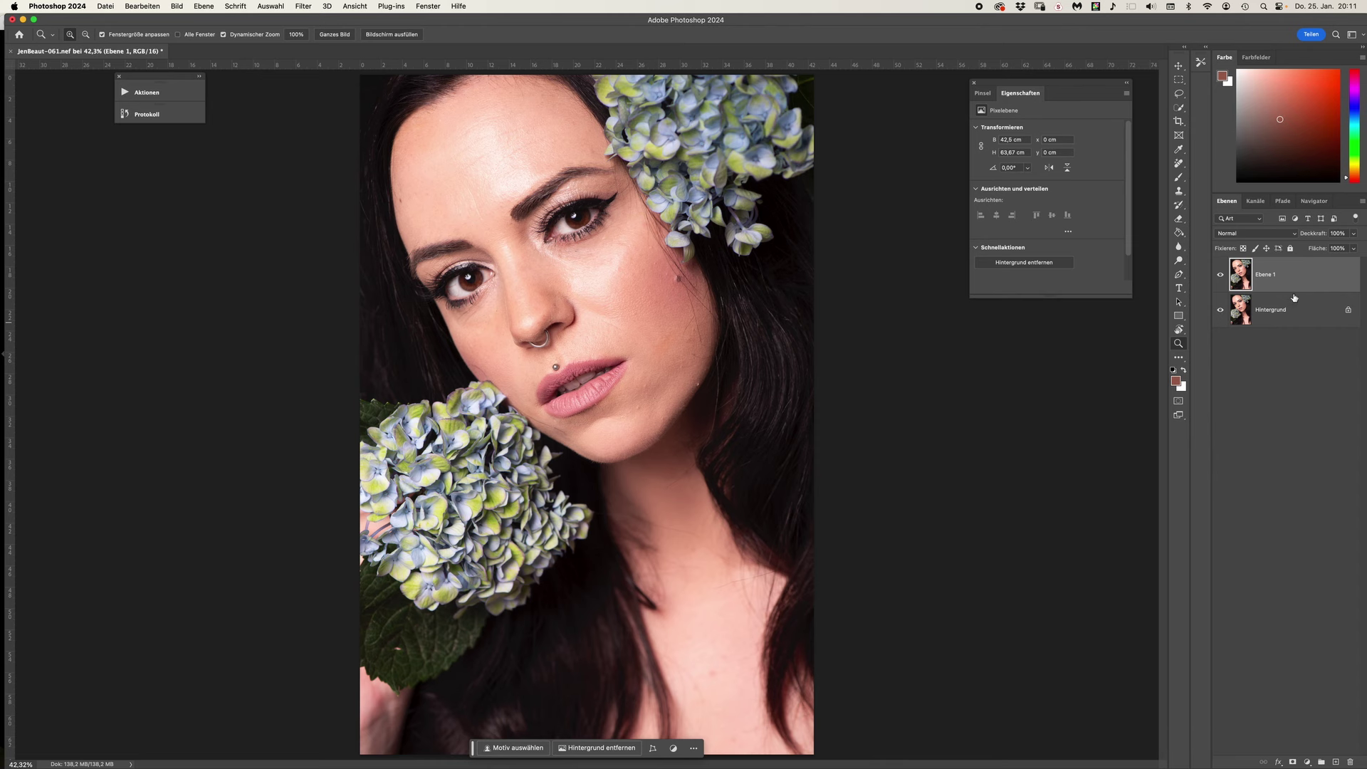
left_click(303, 6)
left_click(321, 59)
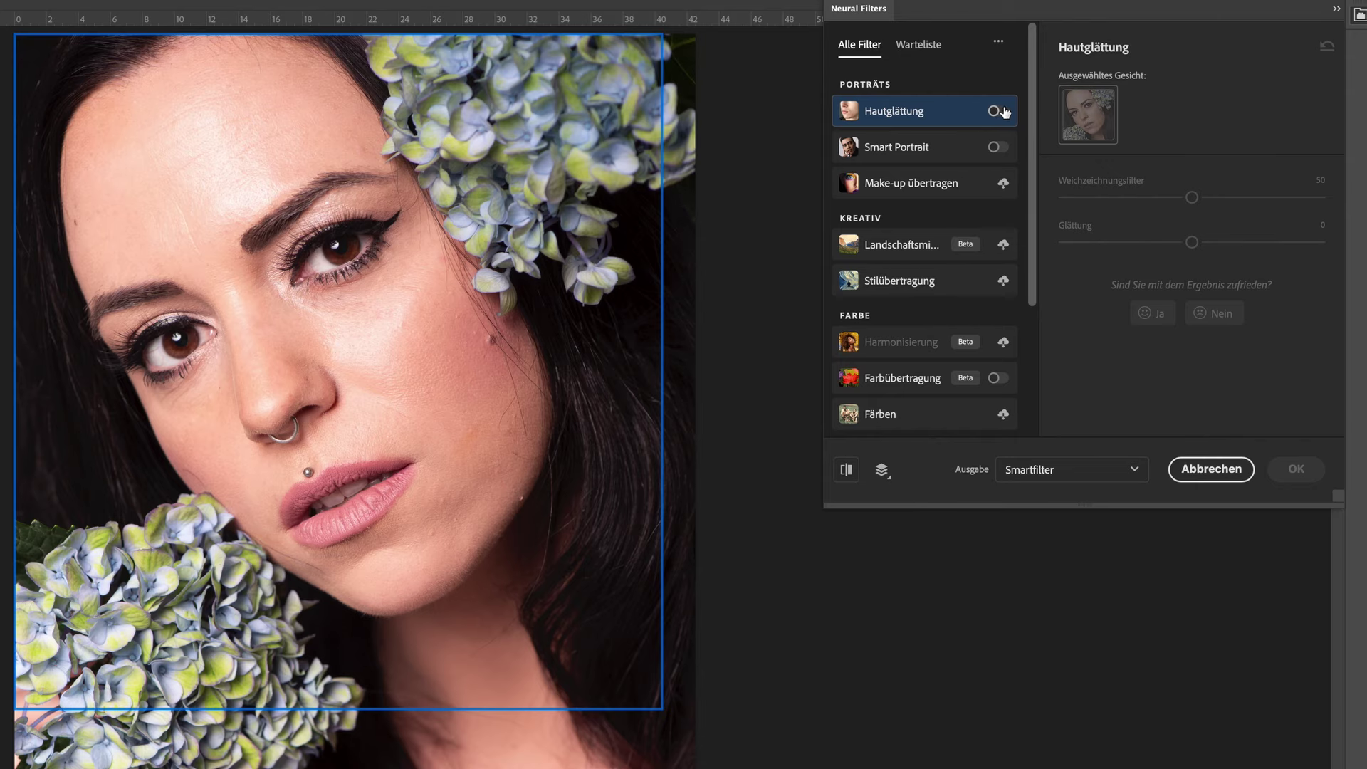
left_click(1115, 126)
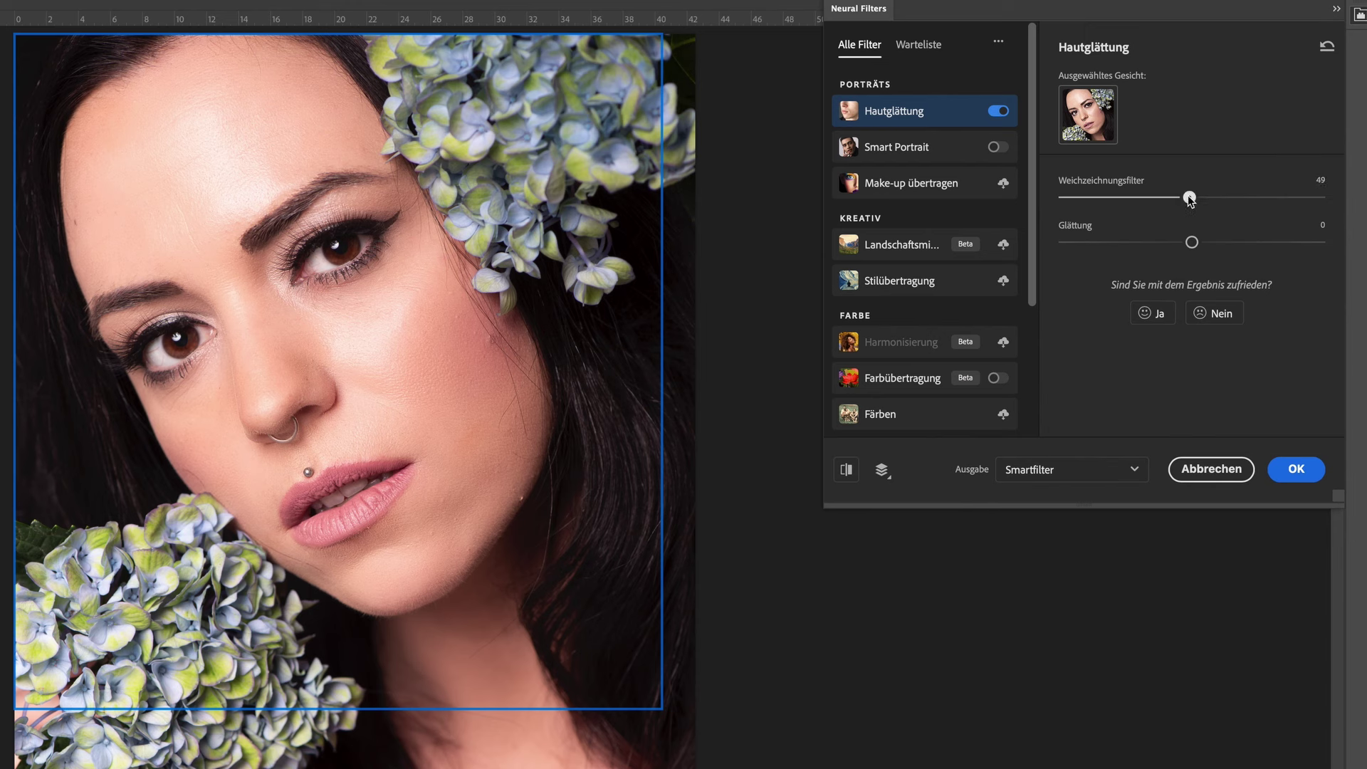
left_click_drag(1189, 198, 1063, 197)
left_click_drag(1192, 242, 1330, 243)
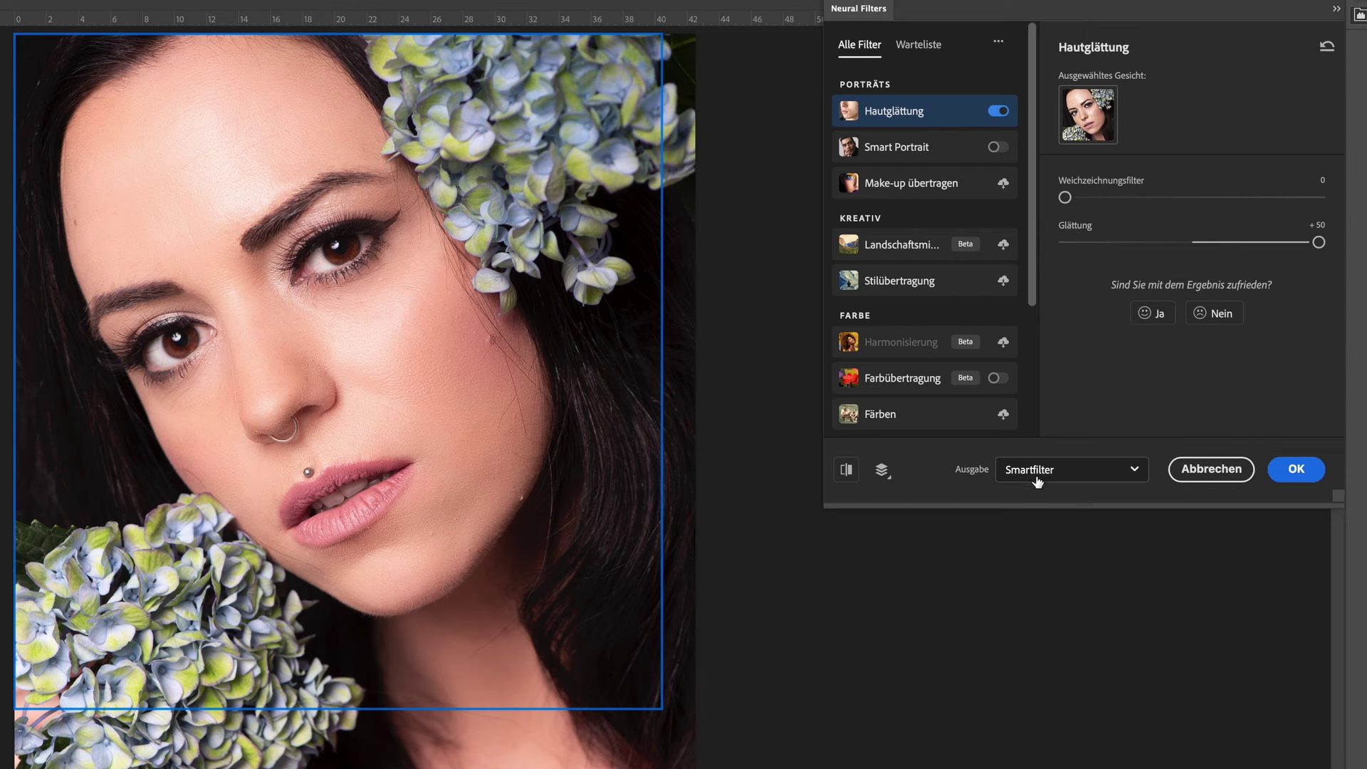
left_click(1076, 468)
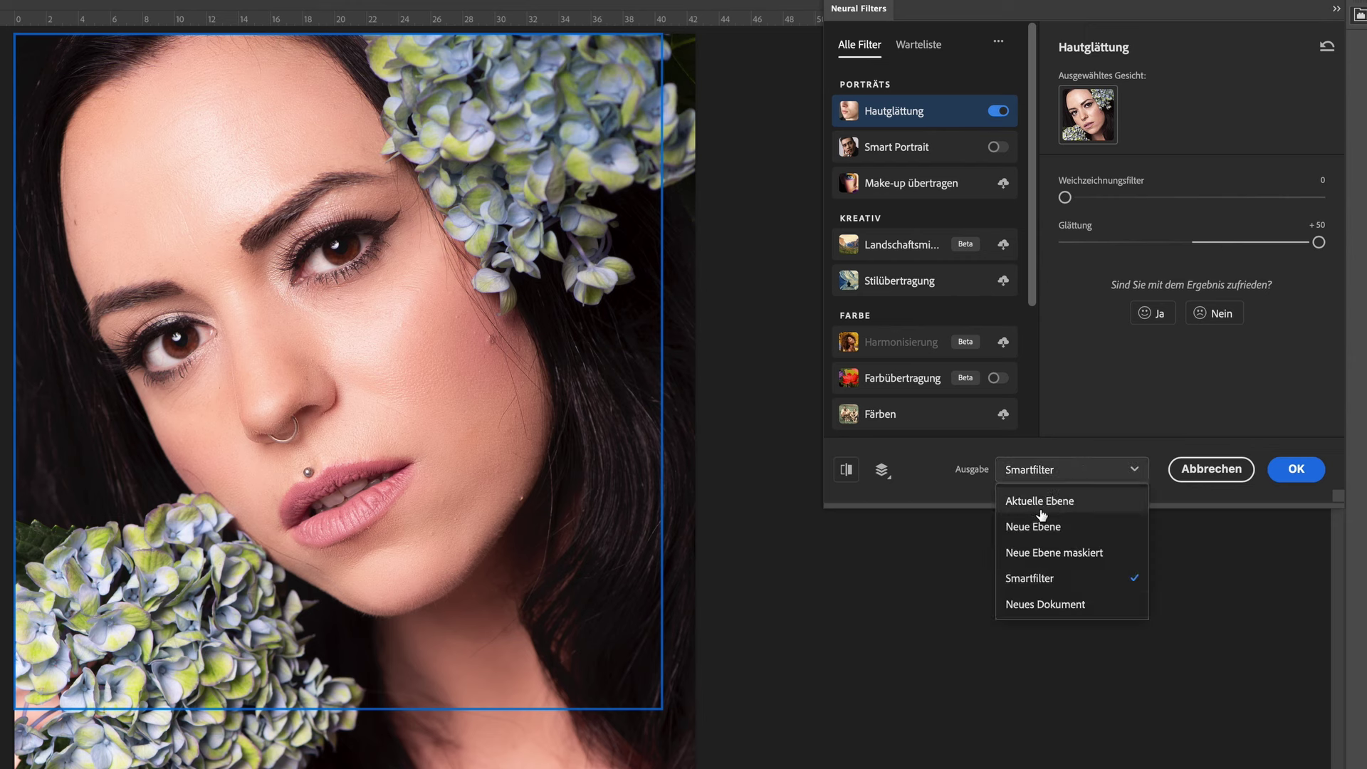
left_click(1030, 580)
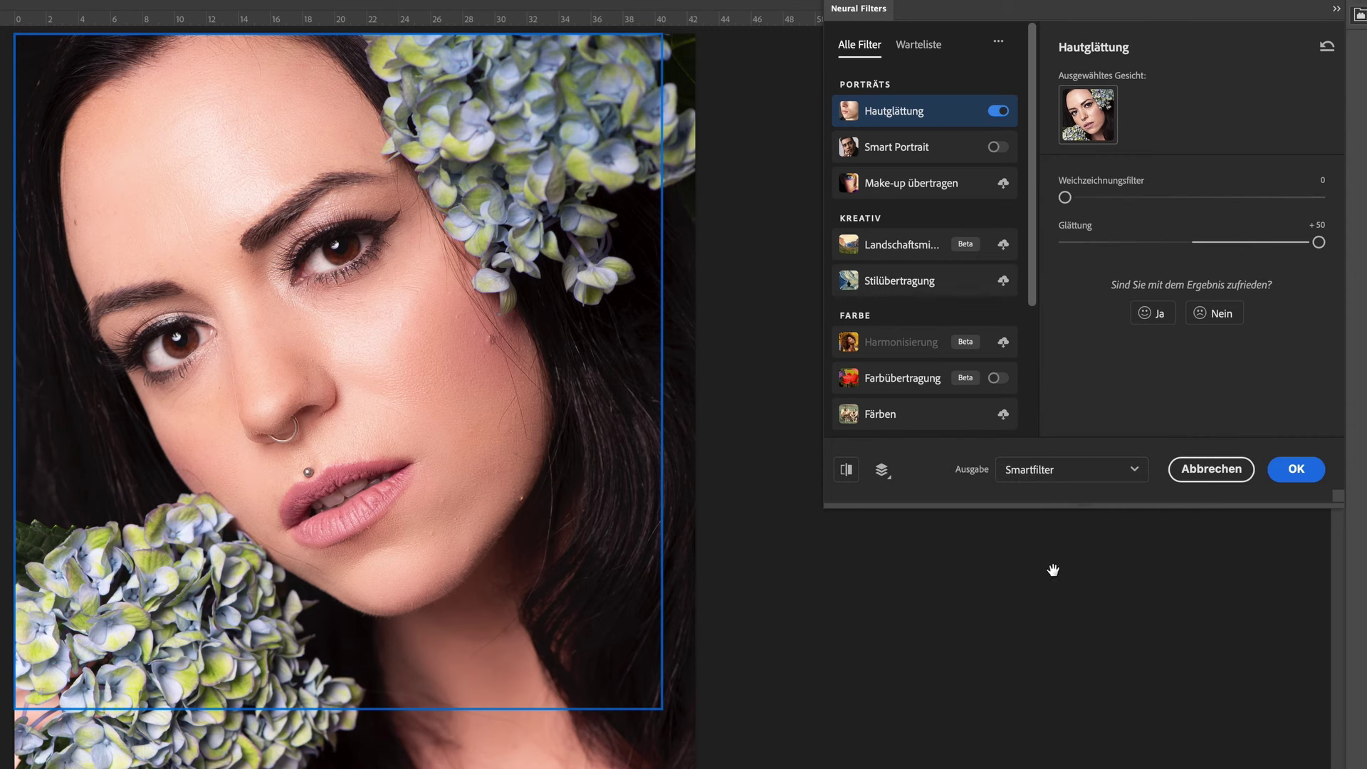
left_click(1292, 470)
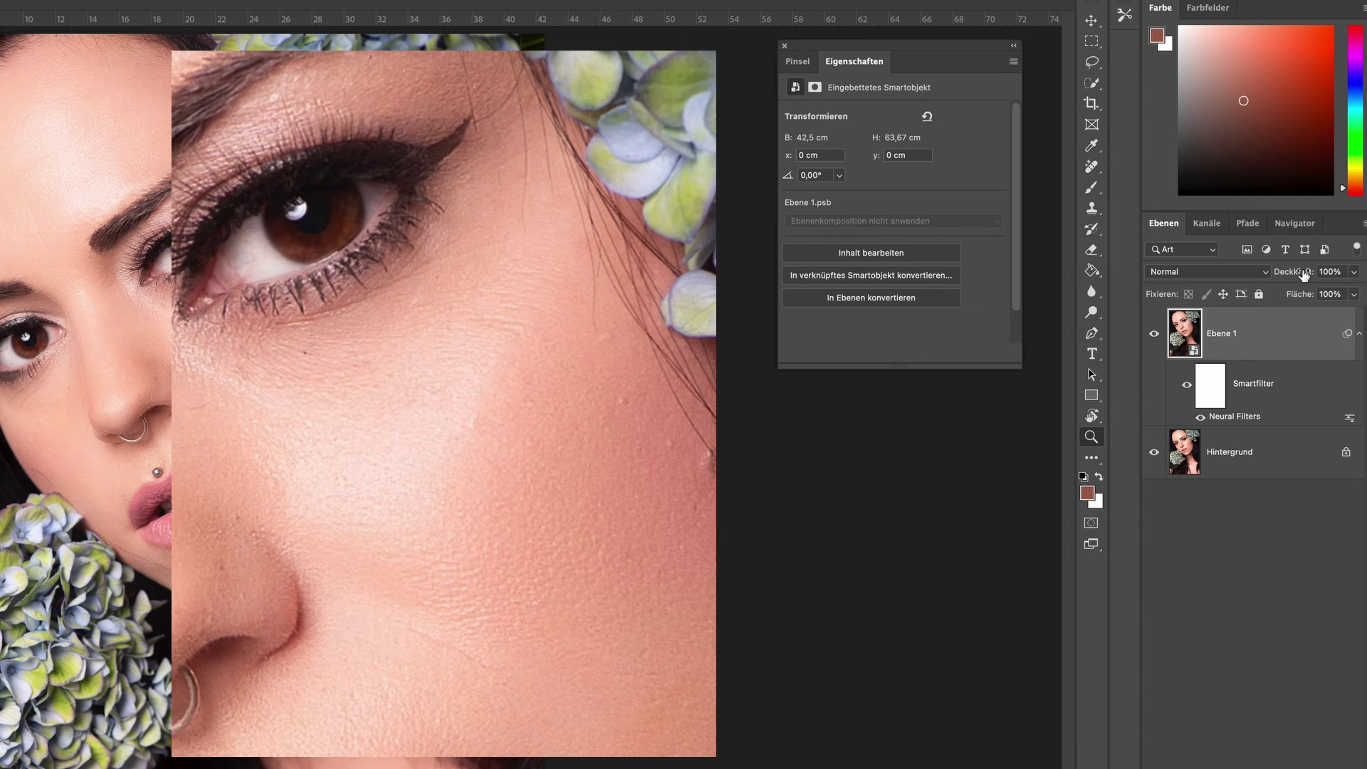
Step: Lower the smoothed layer's opacity to 27% and inspect the face skin at 100%
mouse_move(1303, 275)
left_mouse_down()
mouse_move(1243, 276)
mouse_move(1318, 279)
left_mouse_up()
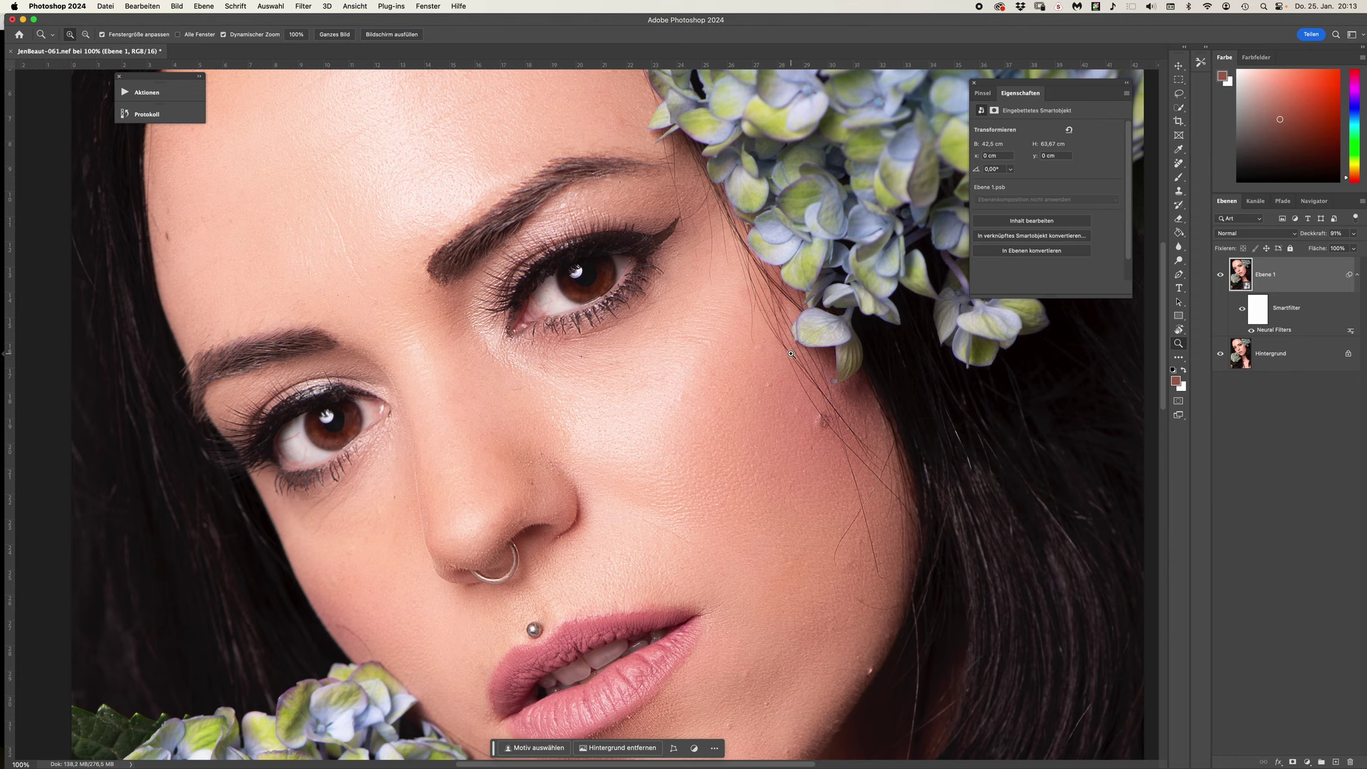
scroll(728, 337, "up", 5)
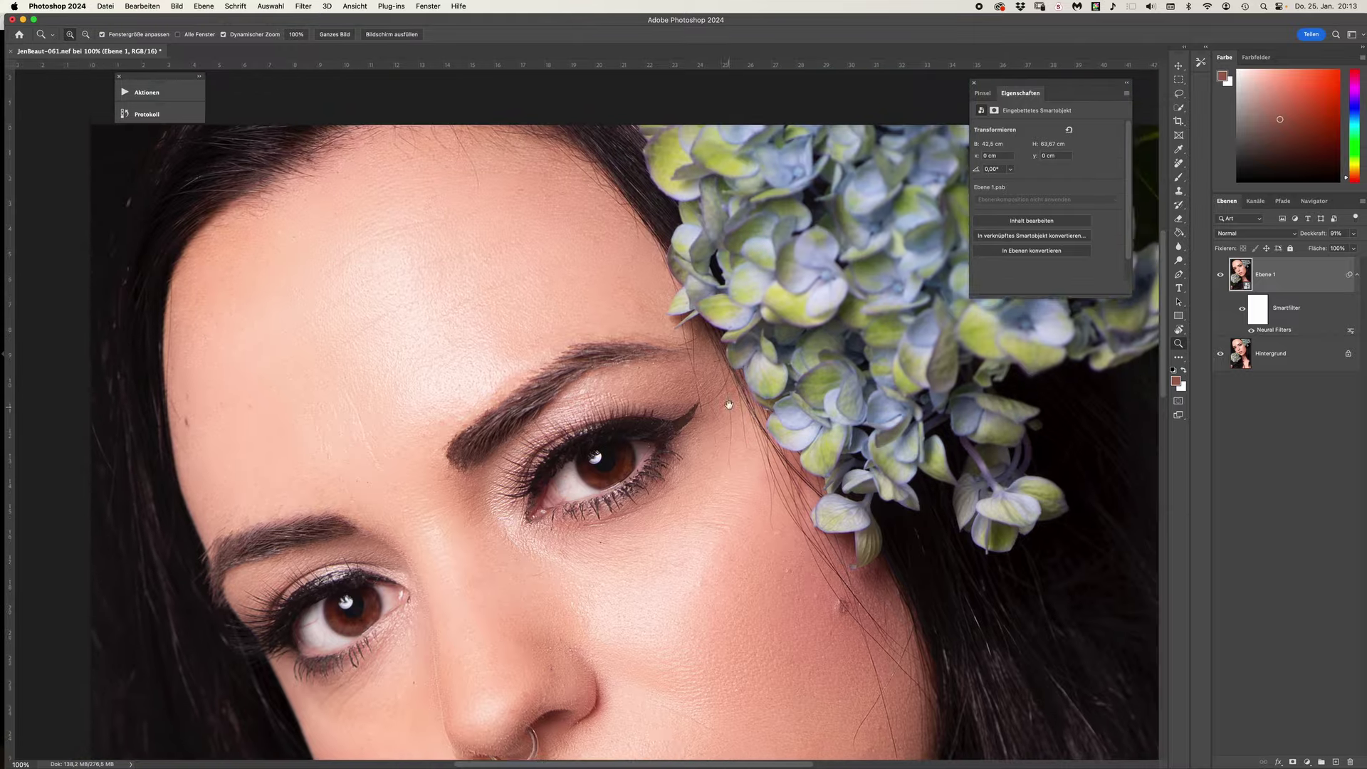
scroll(712, 370, "up", 2)
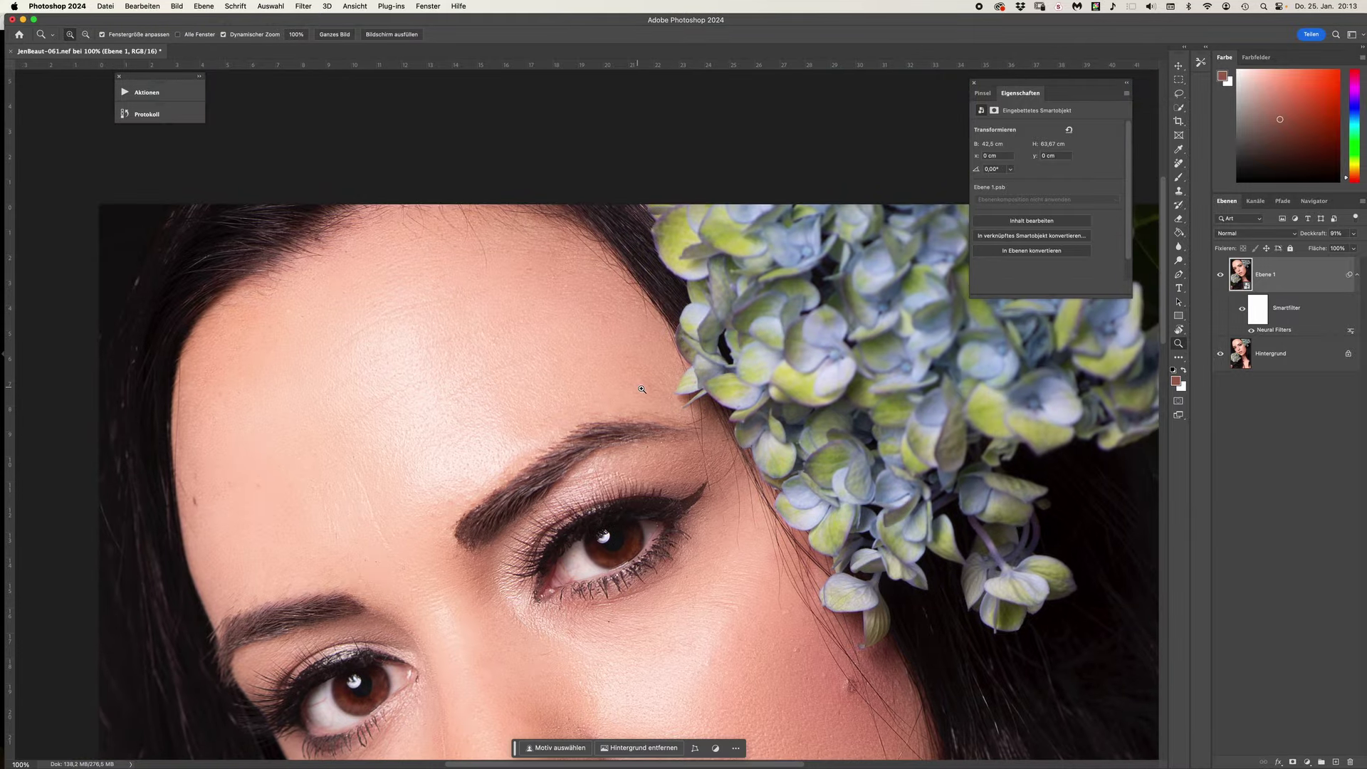
scroll(636, 391, "down", 5)
scroll(712, 370, "left", 2)
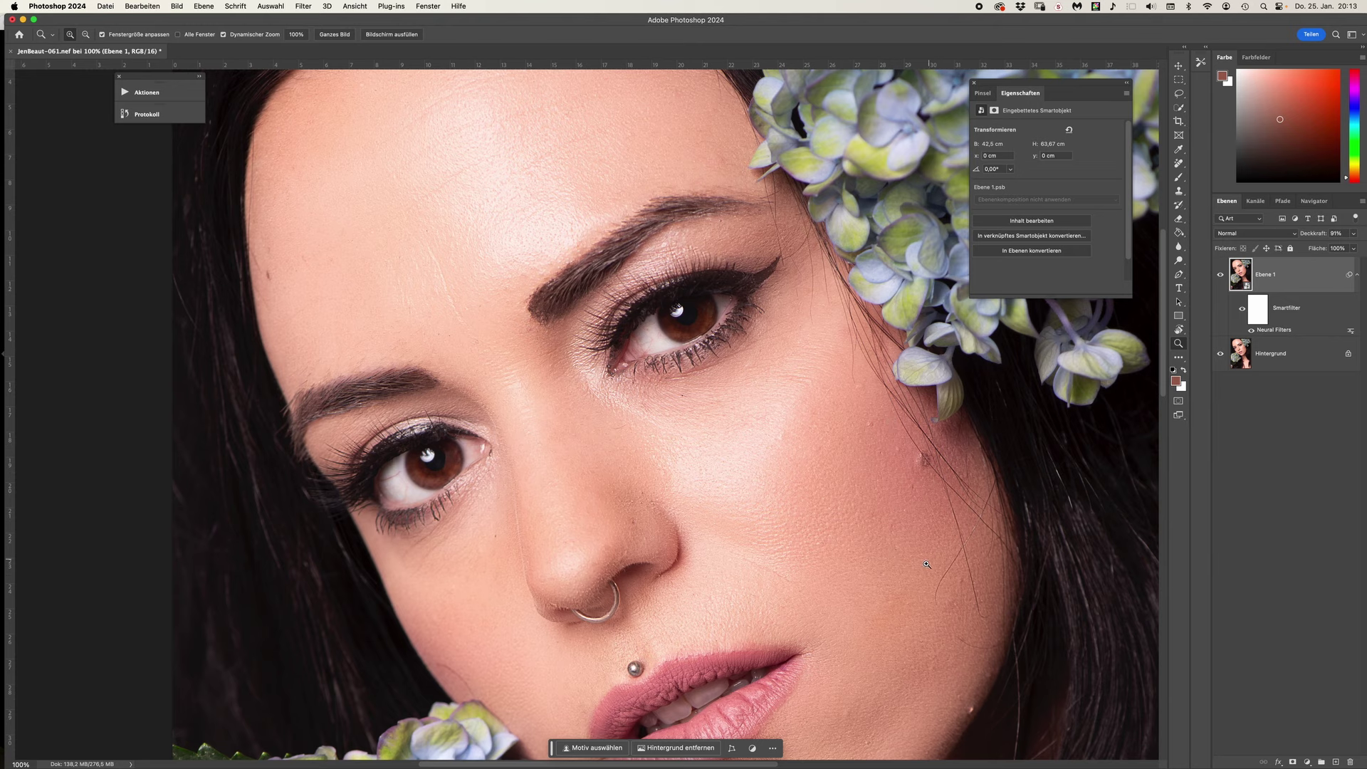
scroll(857, 599, "down", 2)
scroll(857, 591, "down", 7)
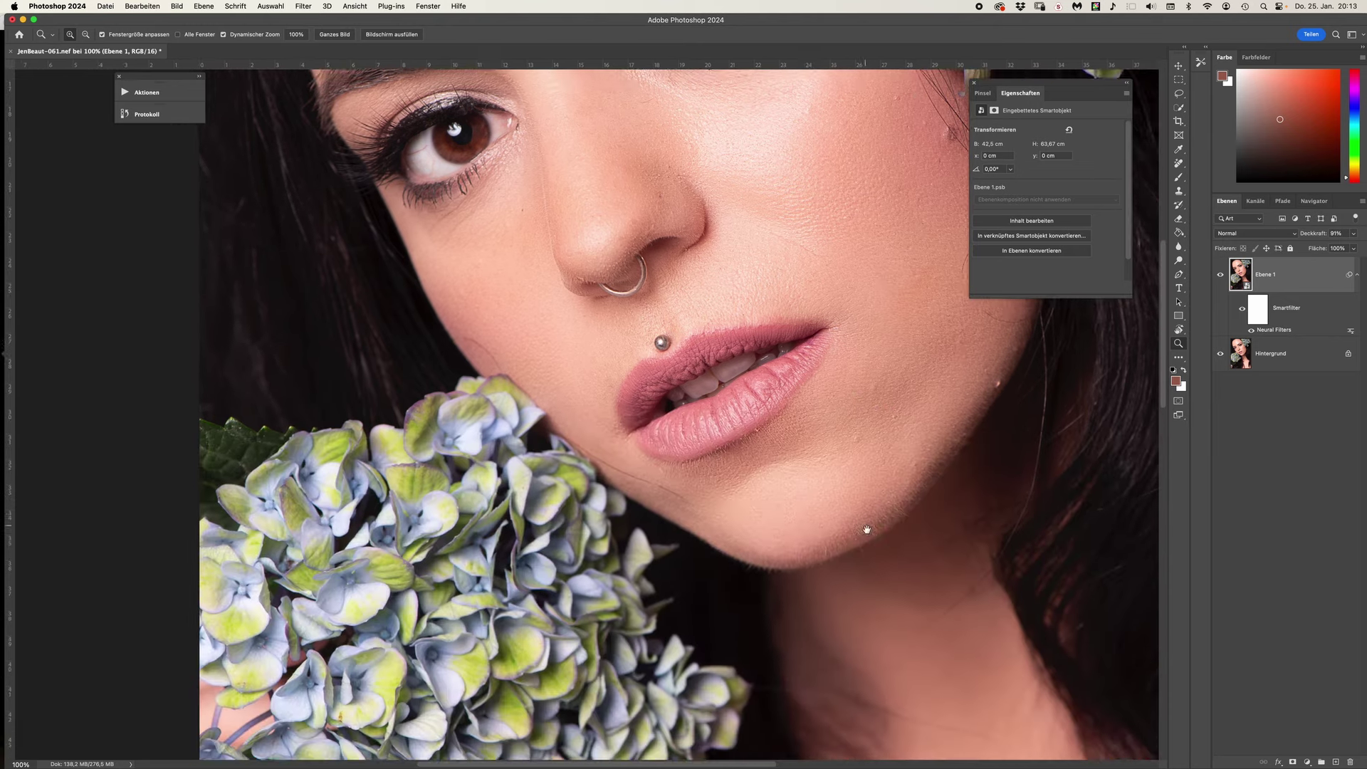
Step: Check the skin down to the neck, then fit the whole portrait on screen
scroll(854, 570, "down", 3)
scroll(853, 555, "left", 3)
scroll(853, 555, "down", 2)
scroll(854, 559, "right", 2)
scroll(848, 571, "right", 1)
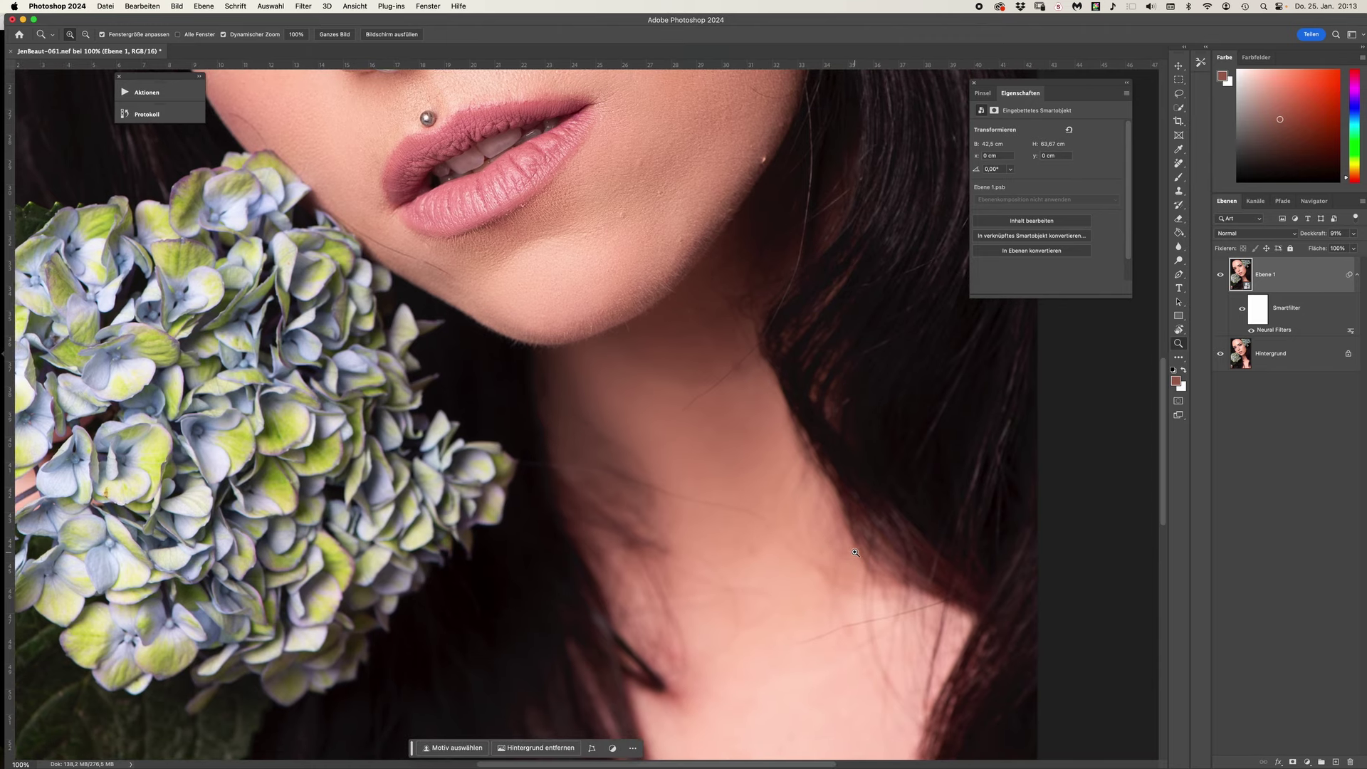
key("super+0")
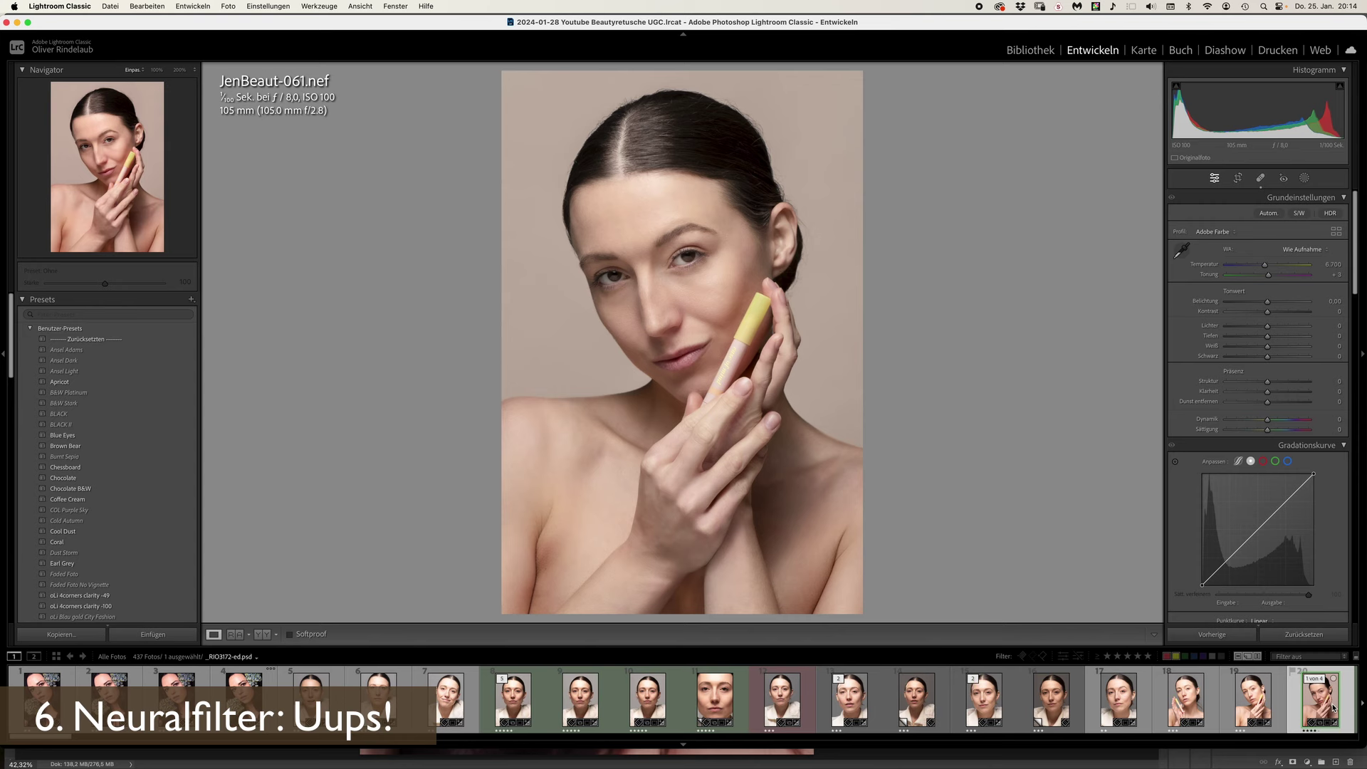
Step: Compare the edited _RIO3172-ed.psd with its unretouched original in full-screen preview
left_click(1334, 708)
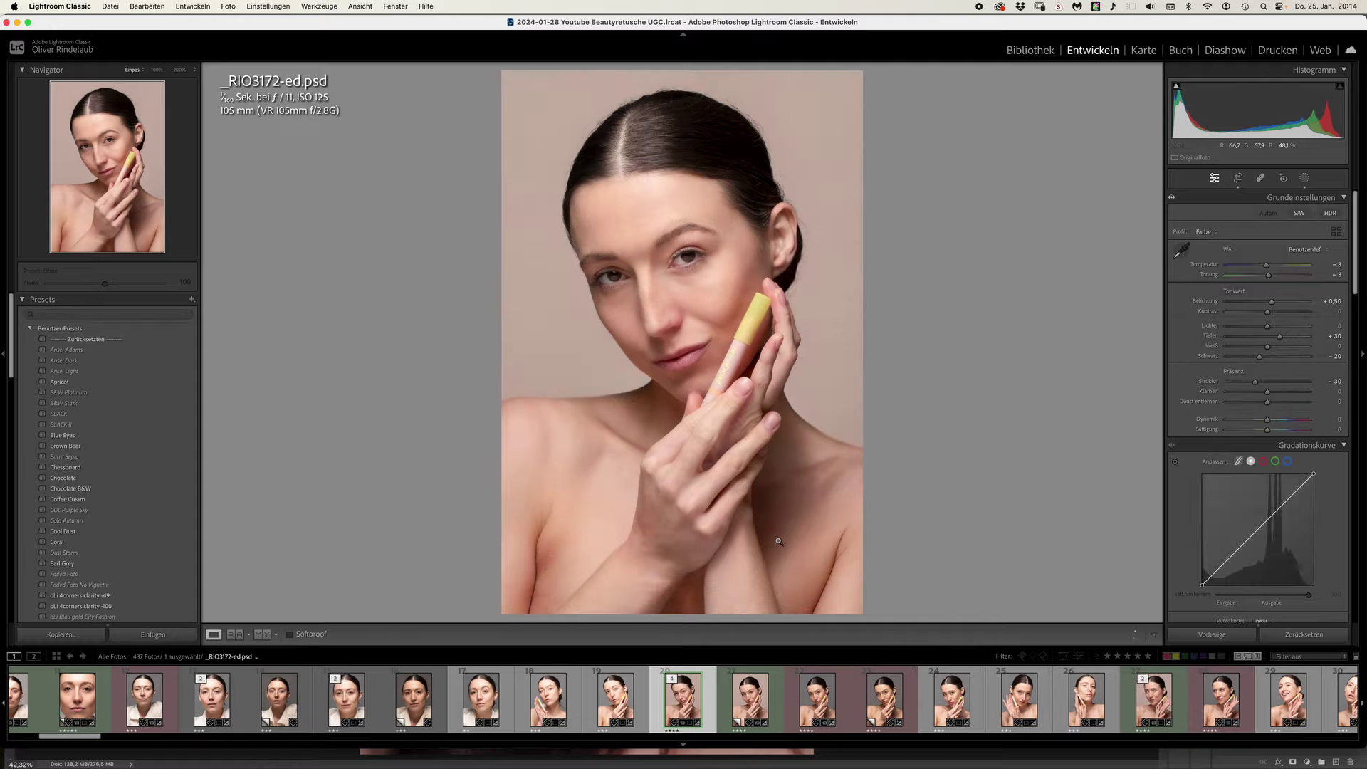
key("f")
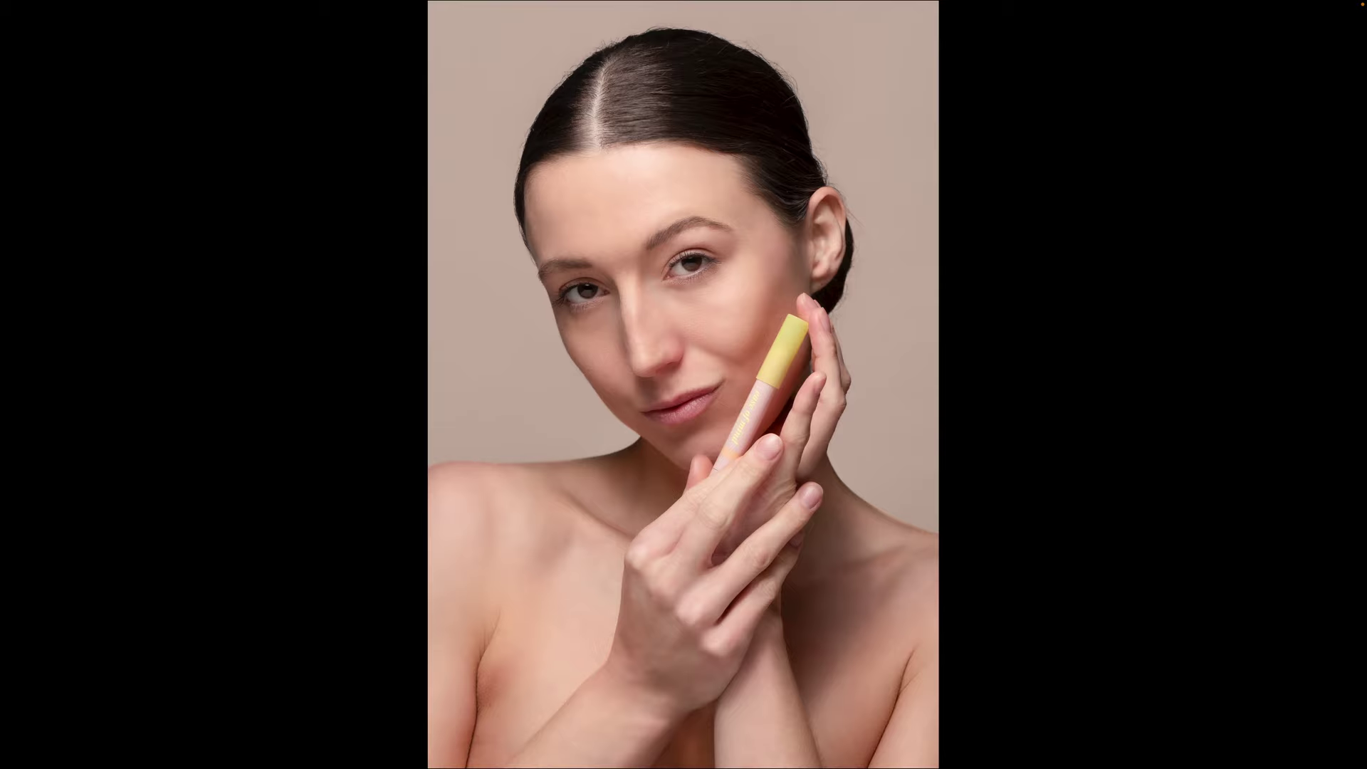
key("Right")
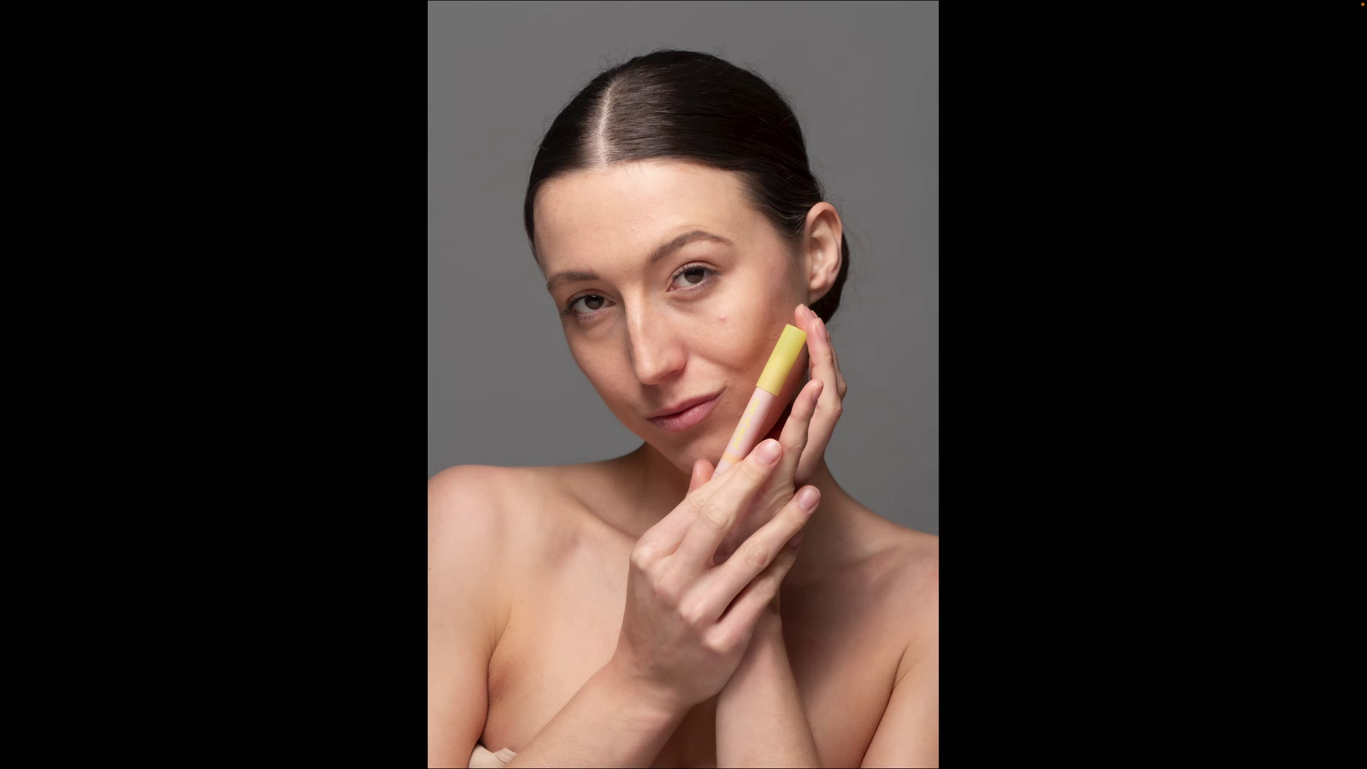
key("Escape")
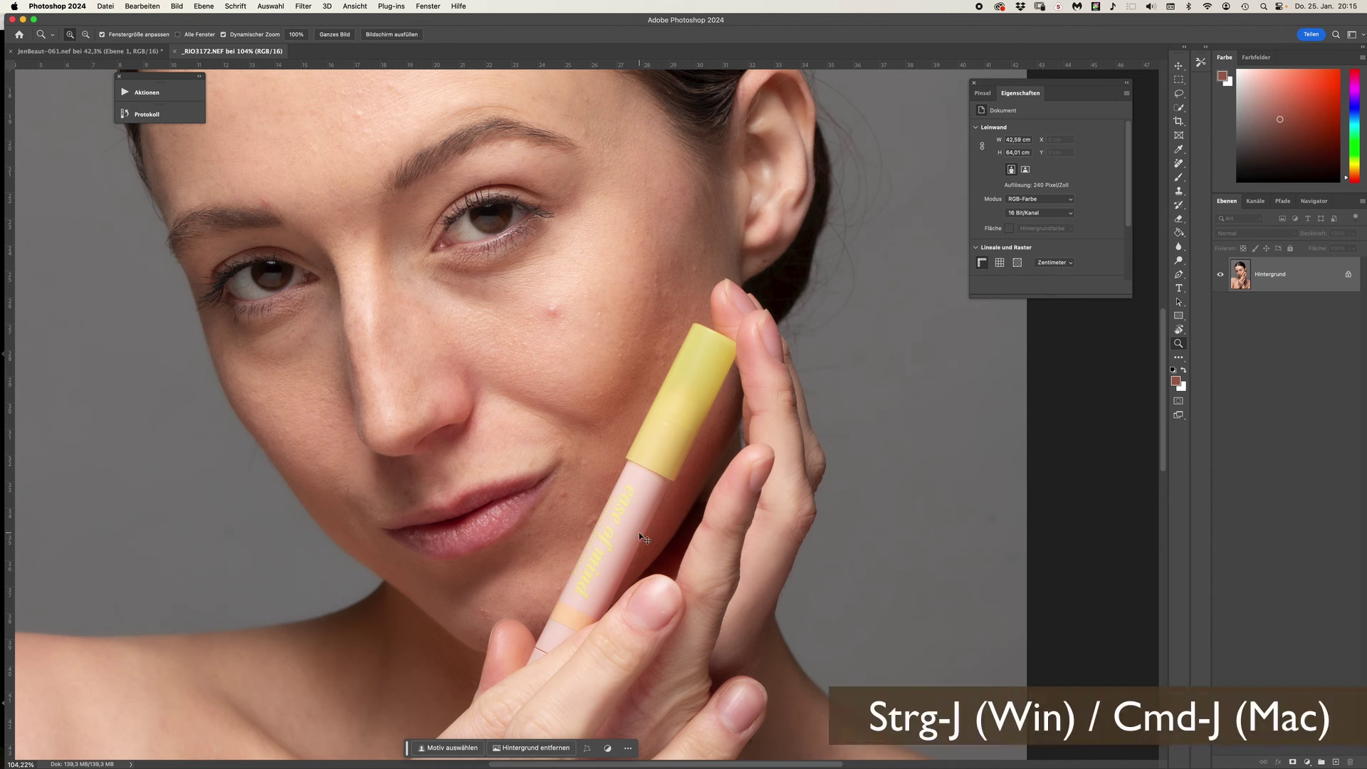
Step: Duplicate the portrait layer and apply Hautglättung with blur 0 and smoothness +50 as a smart filter
key("super+j")
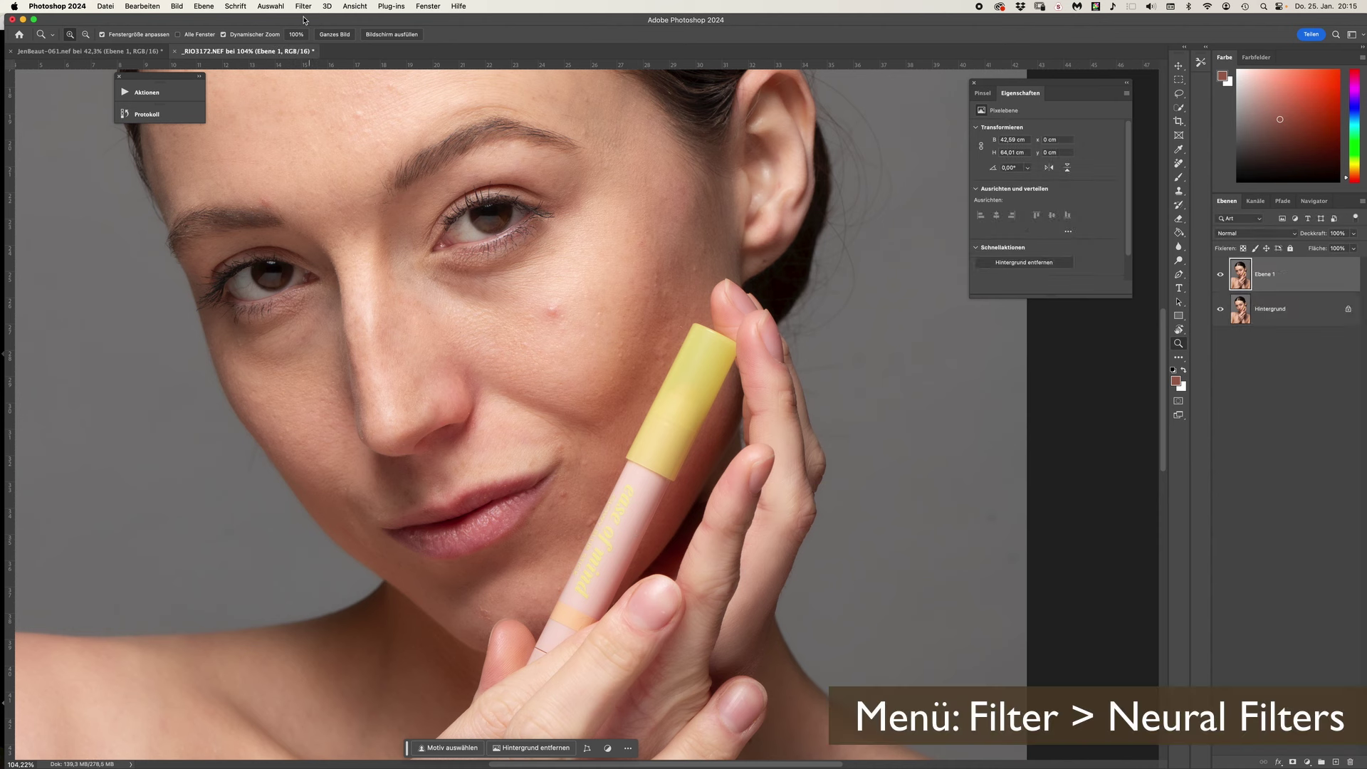
left_click(304, 6)
left_click(322, 60)
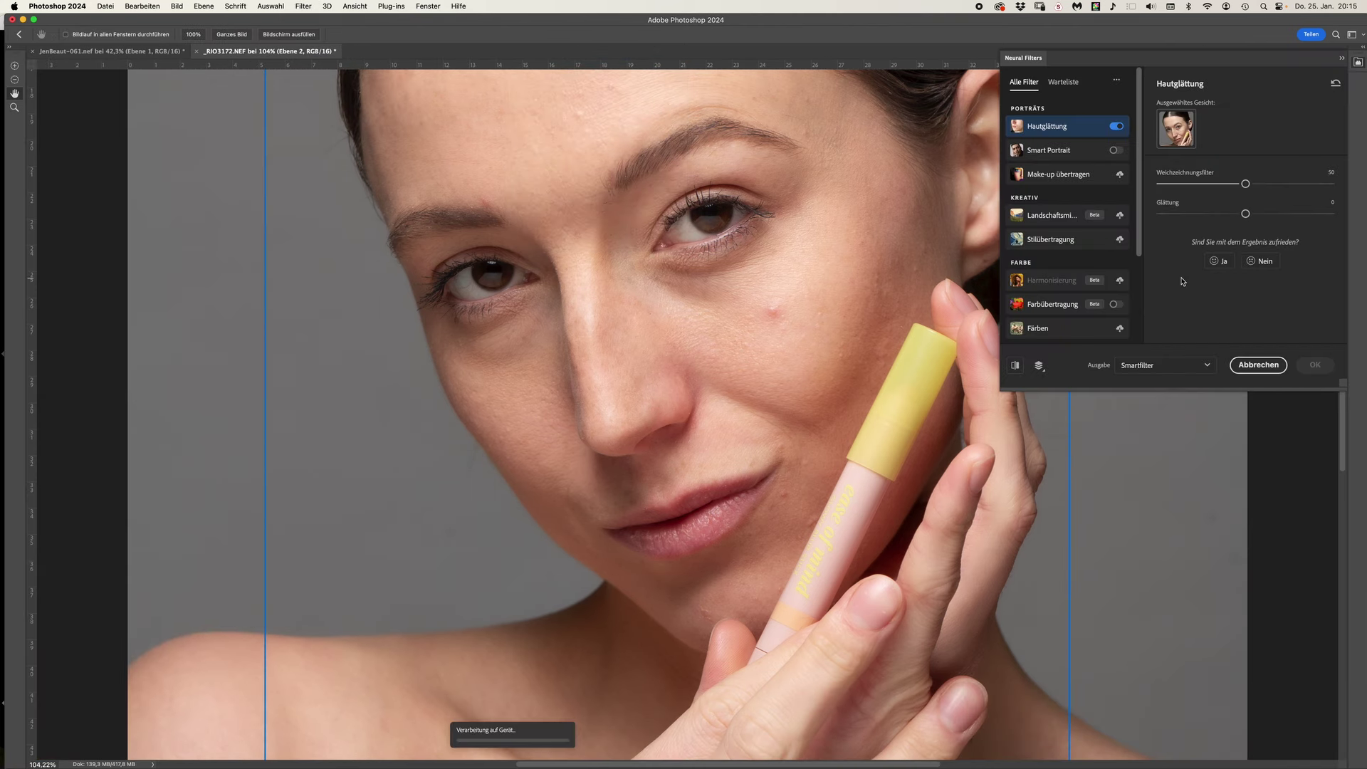
left_click_drag(1244, 185, 1160, 185)
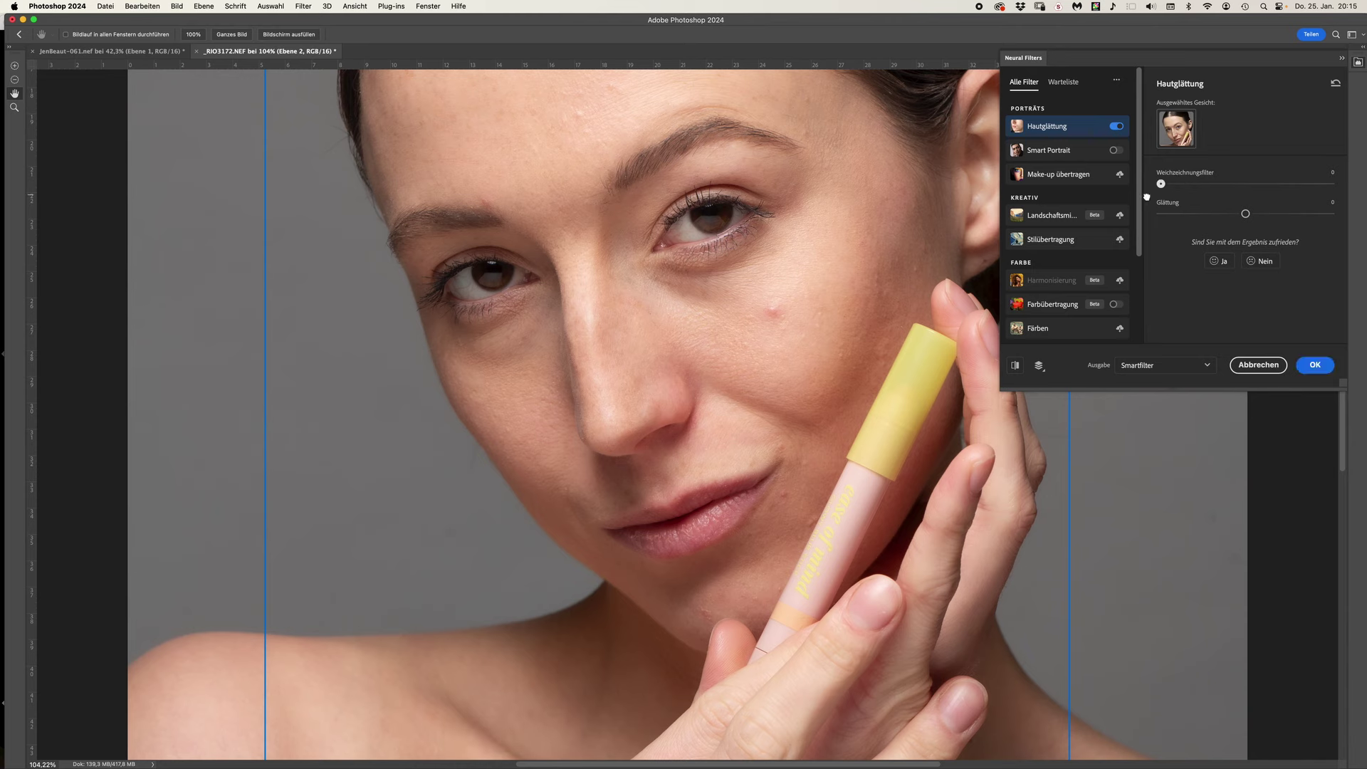
left_click_drag(1245, 214, 1330, 214)
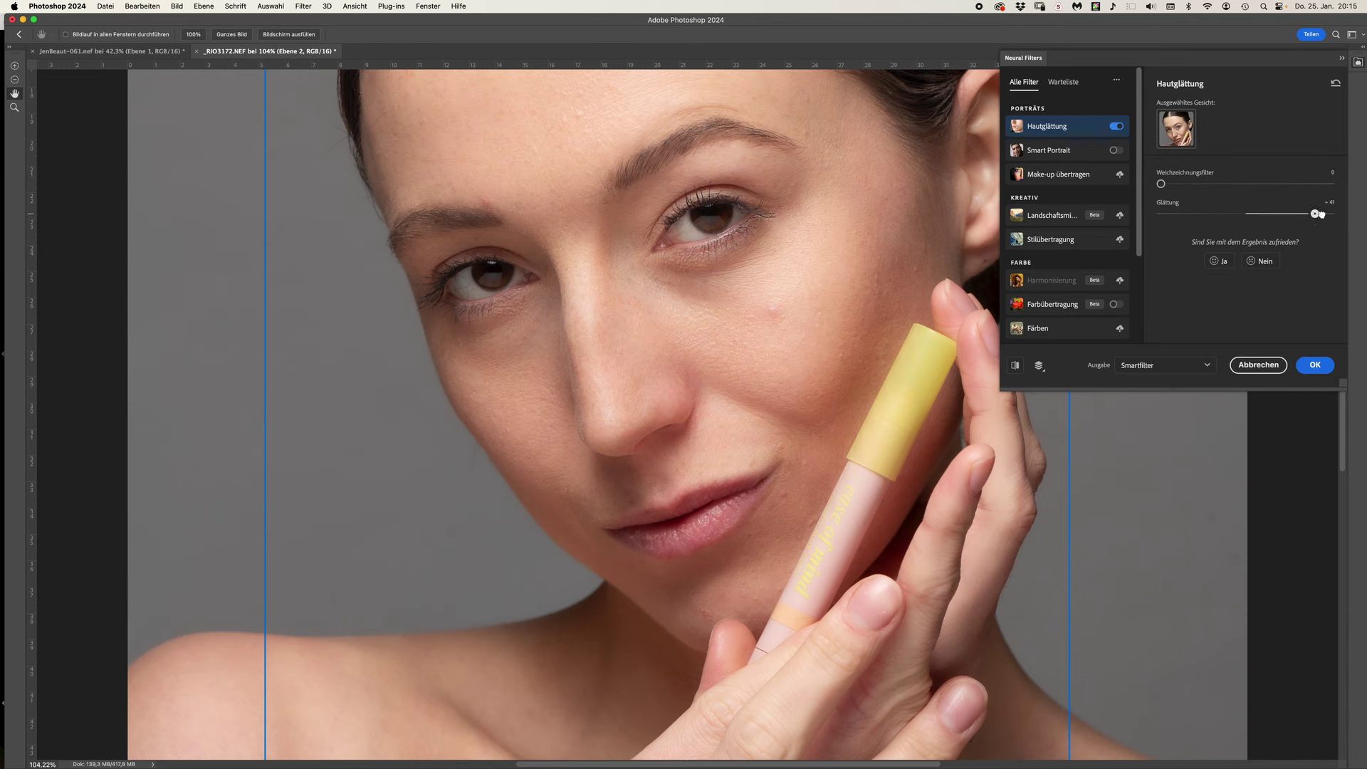
left_click(1315, 365)
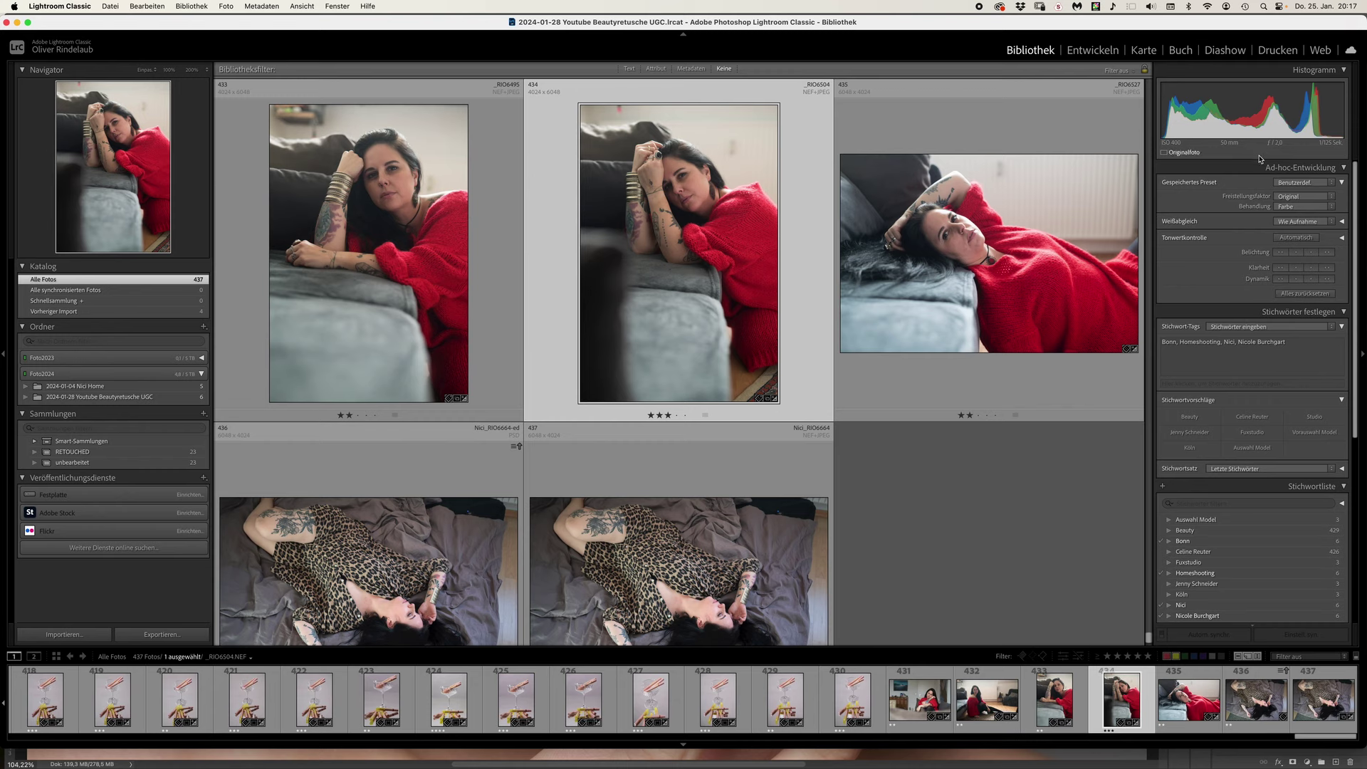
Step: Preview a Person 1 Körperhaut mask on _RIO6504, then send it to Photoshop 2024
left_click(1108, 51)
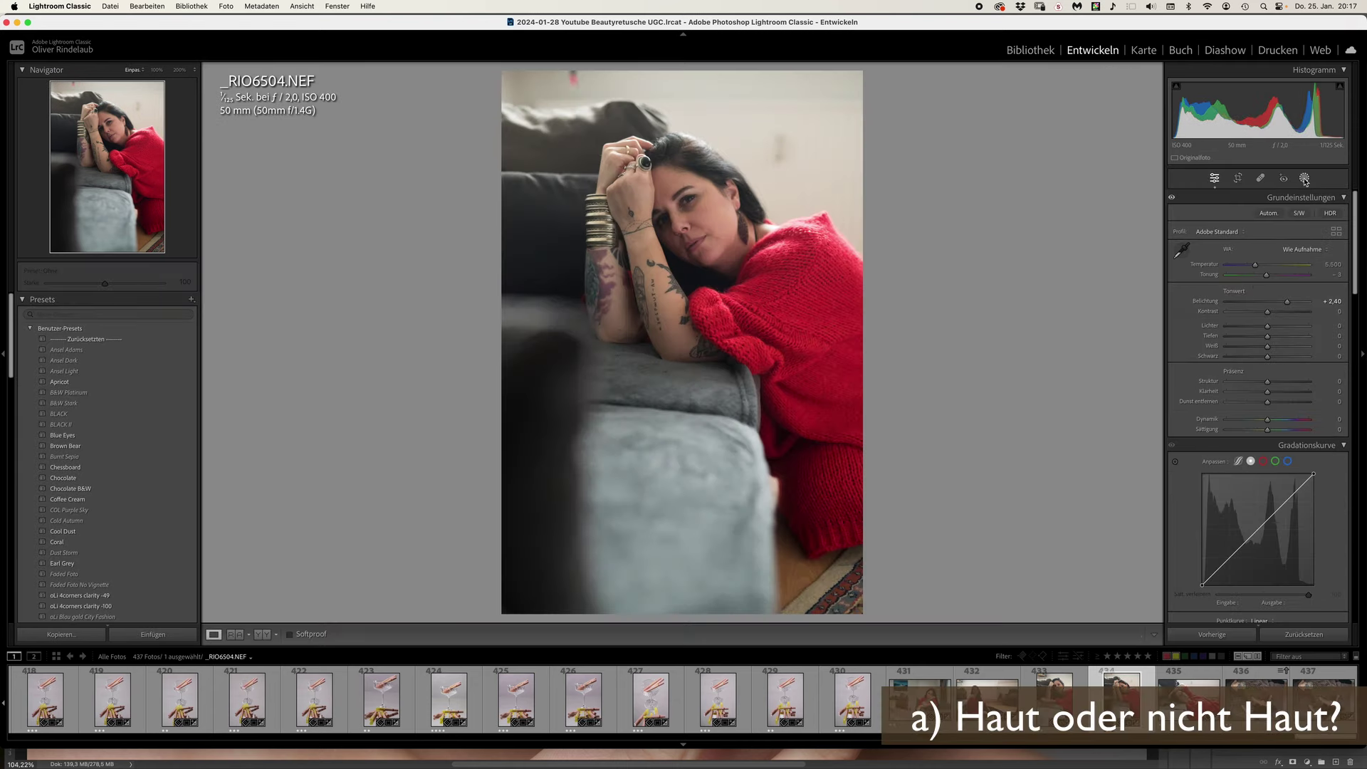
left_click(1304, 180)
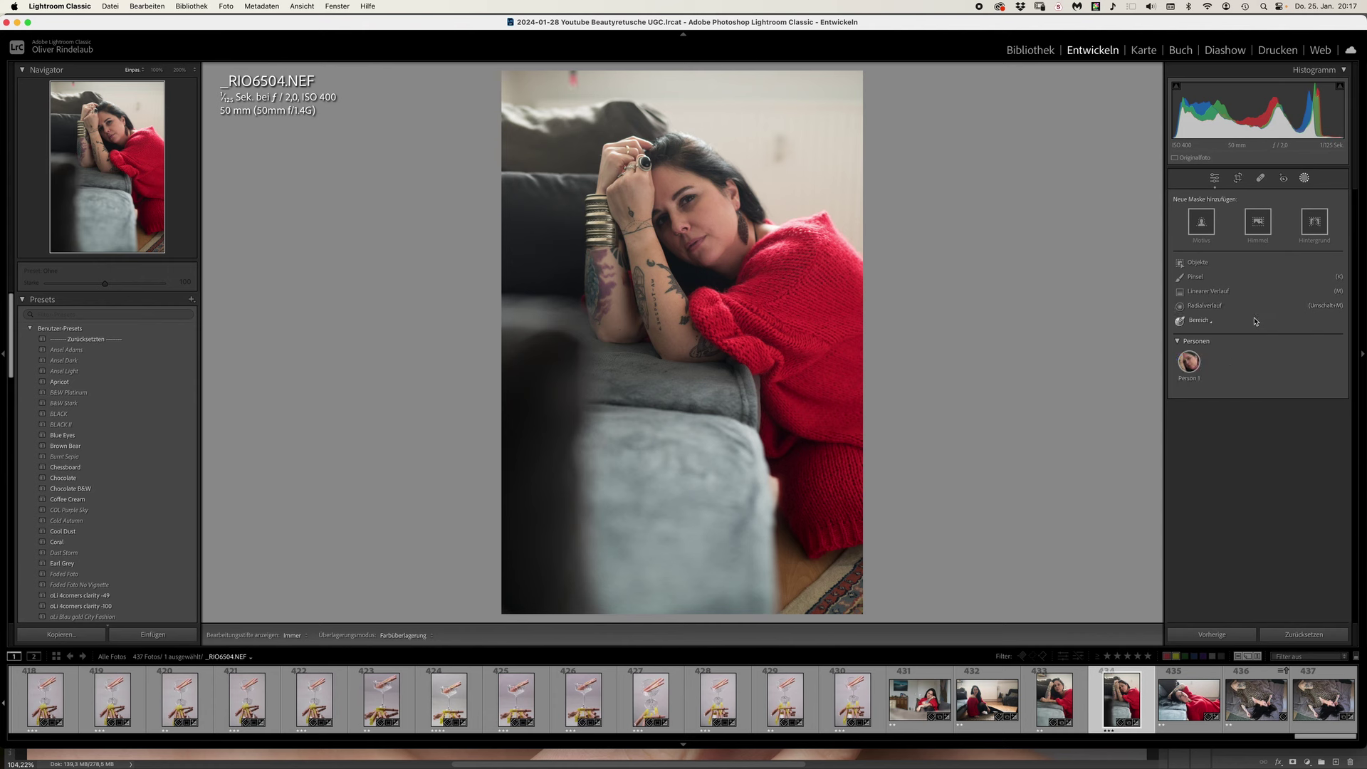
left_click(1190, 362)
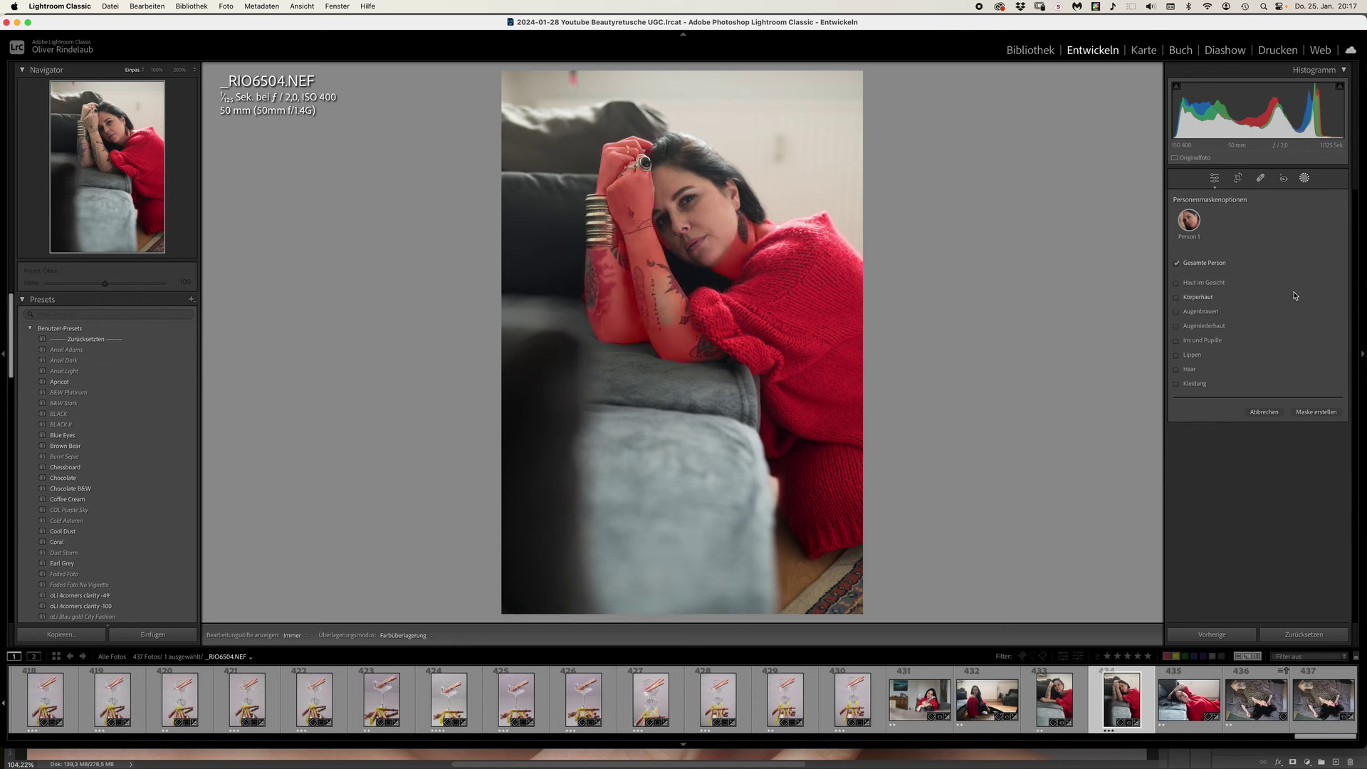
left_click(1194, 299)
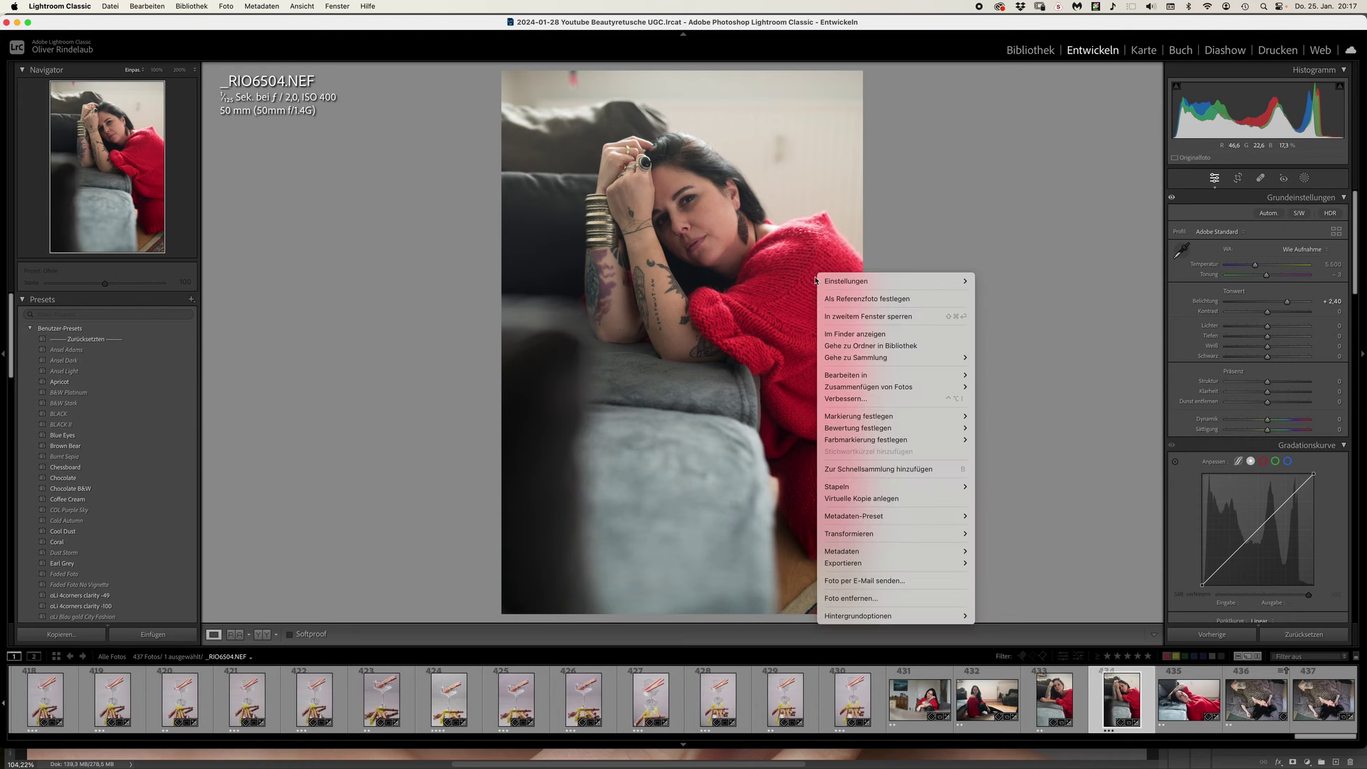
mouse_move(846, 374)
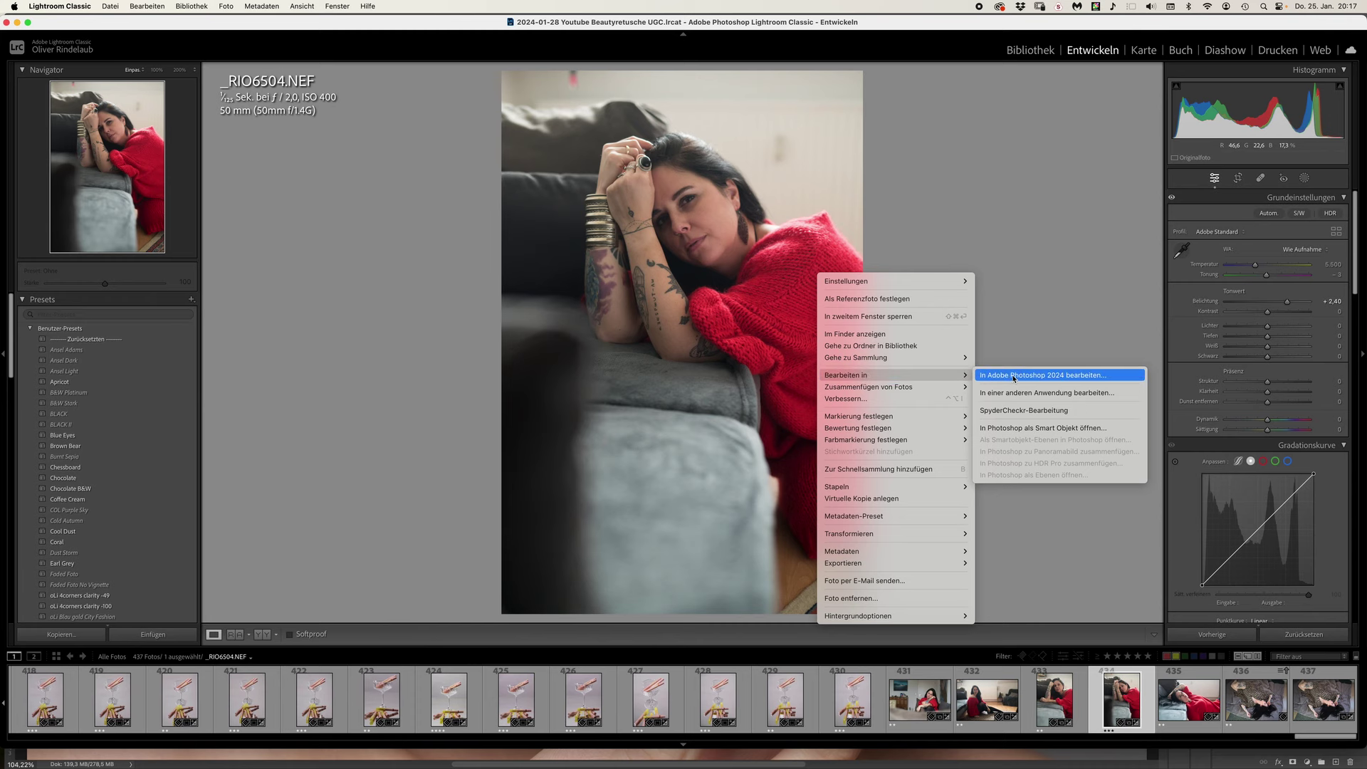
left_click(1011, 377)
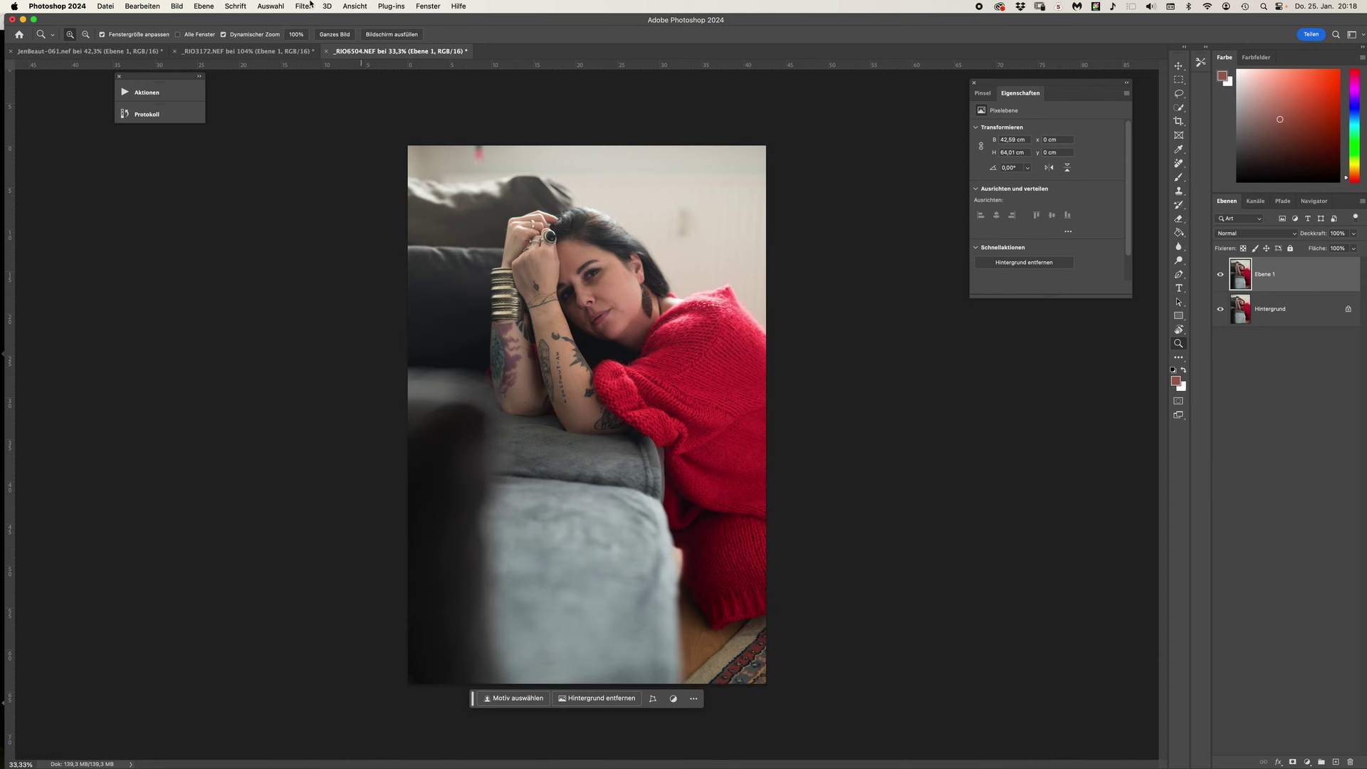
left_click(304, 6)
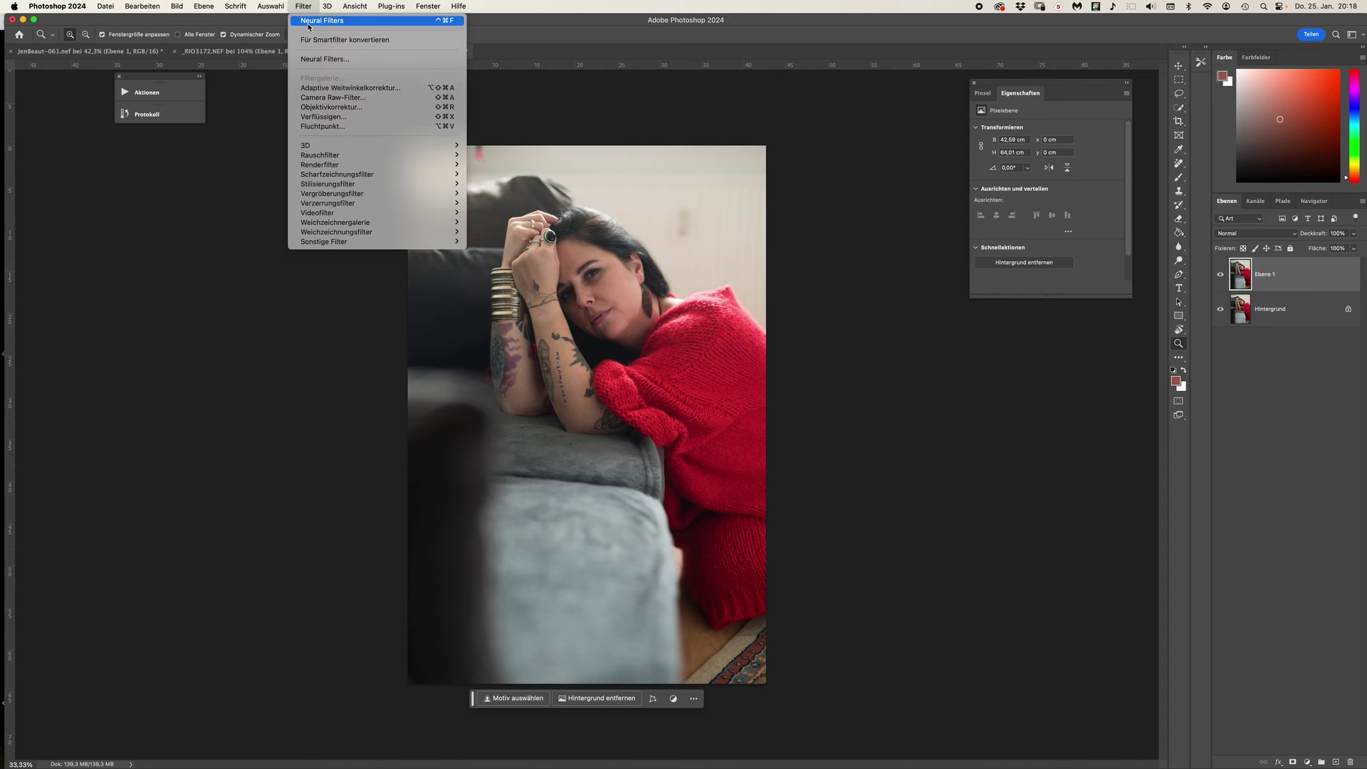
Step: Cancel Neural Filters, then choose Körperhaut for Person 1 in Camera Raw Filter masking
left_click(313, 62)
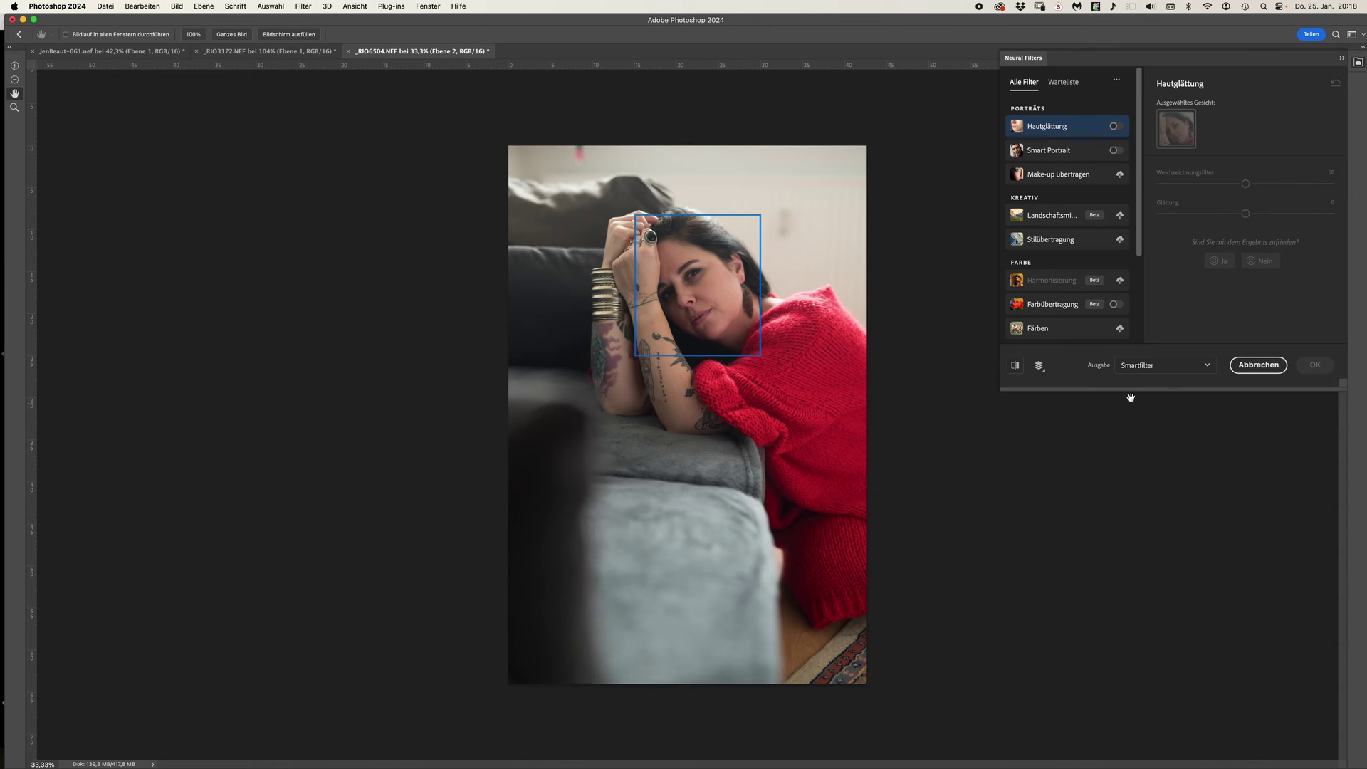
left_click(1255, 366)
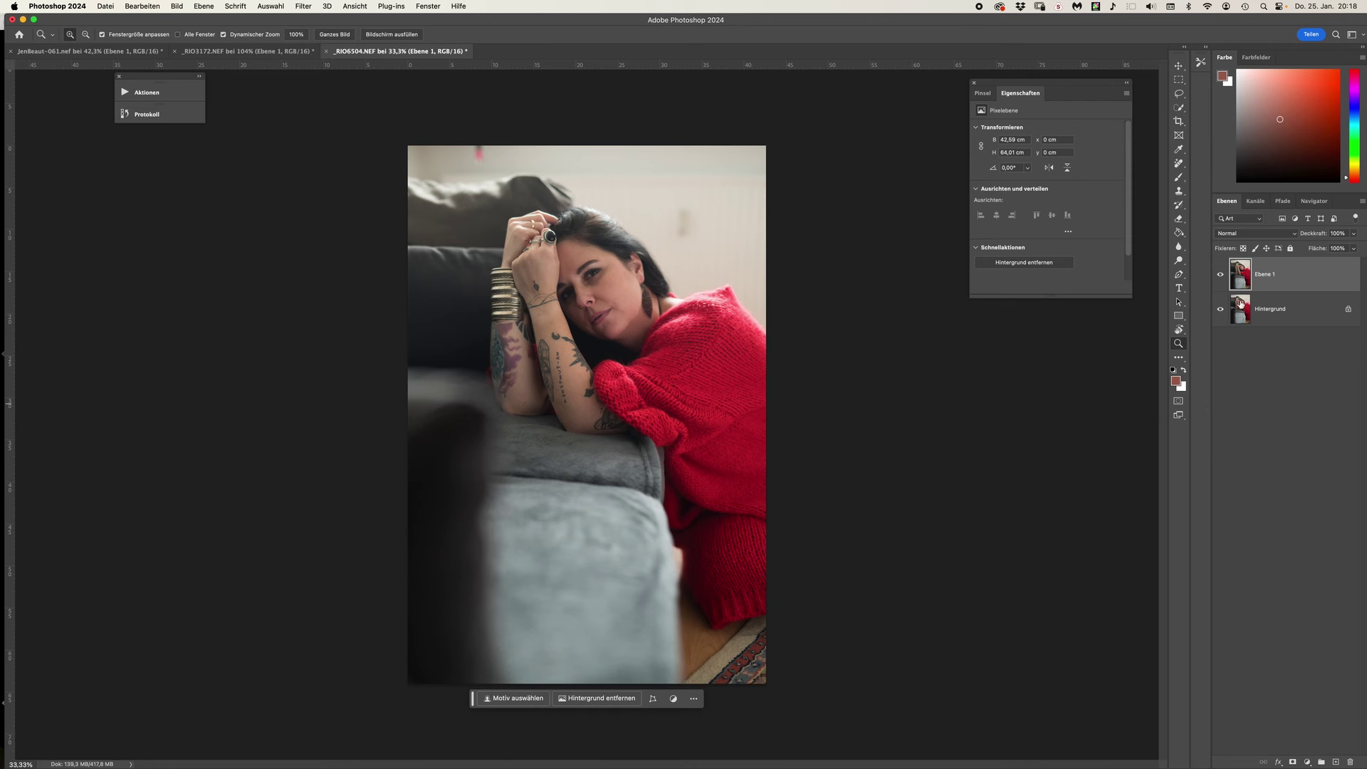
left_click(305, 6)
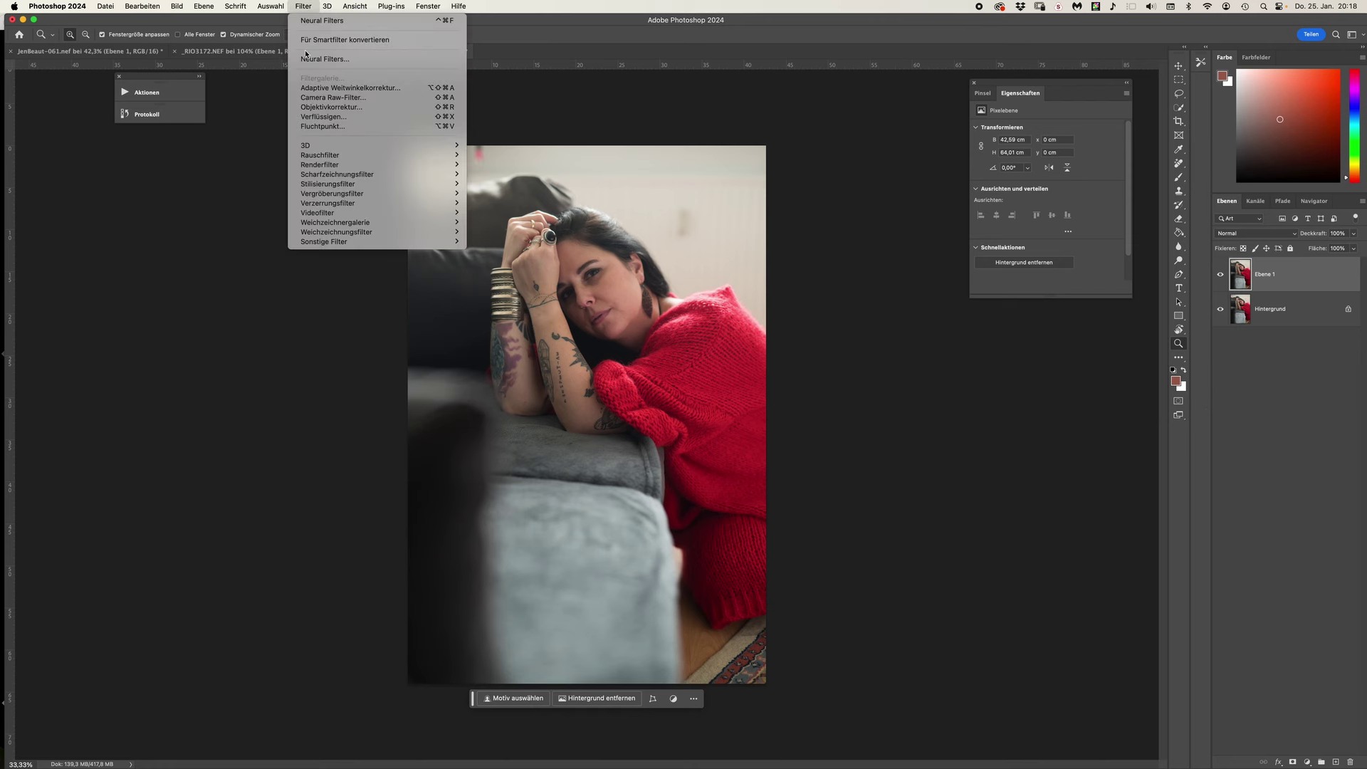
left_click(325, 99)
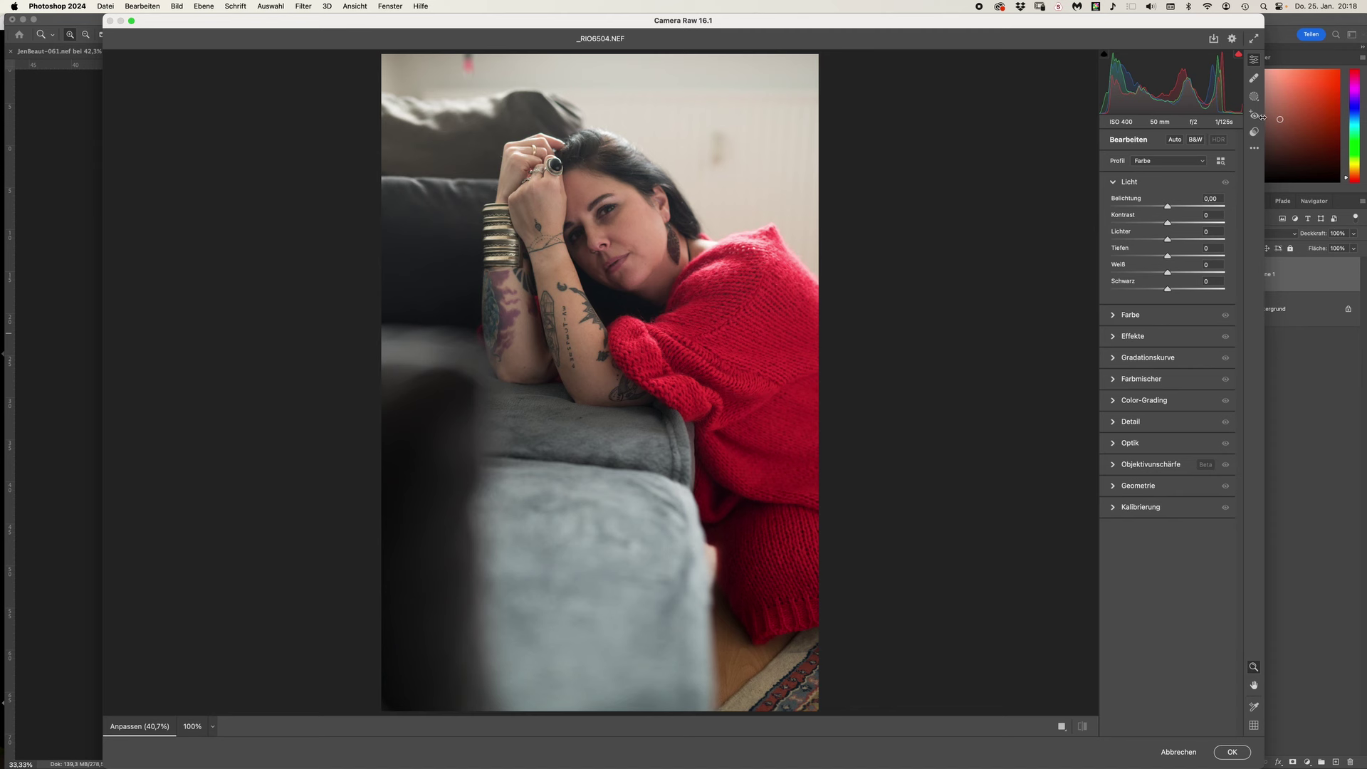
left_click(1253, 96)
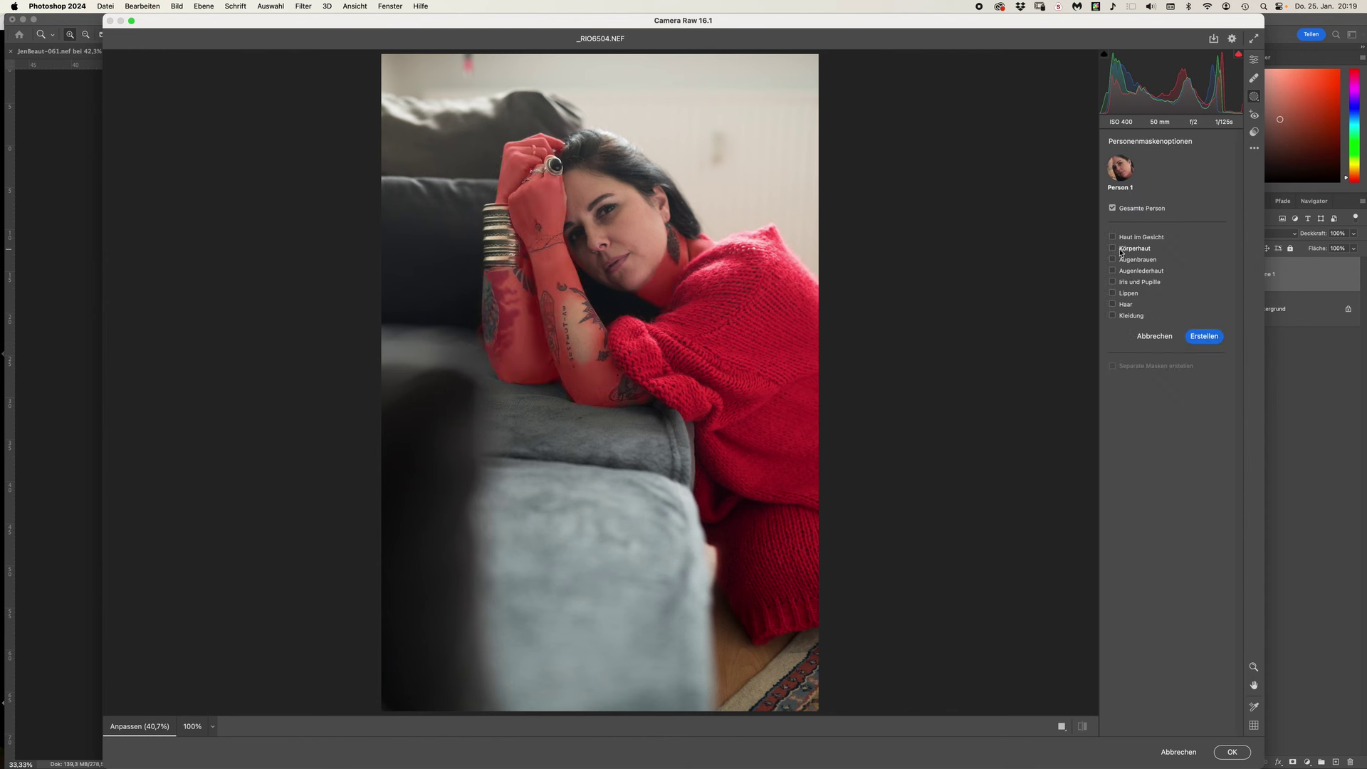
left_click(1112, 249)
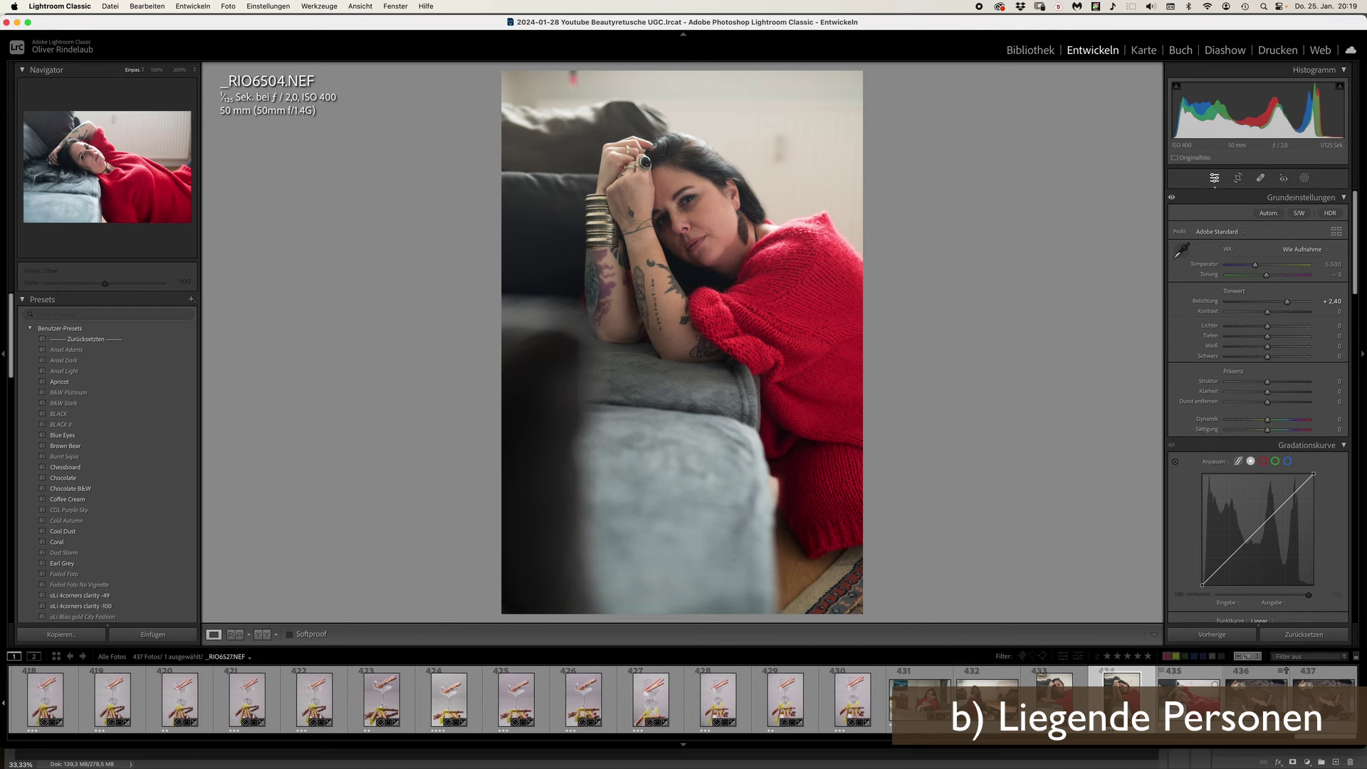
Step: See masking find no people in _RIO6527, then switch to the leopard-print overhead photo
left_click(1188, 702)
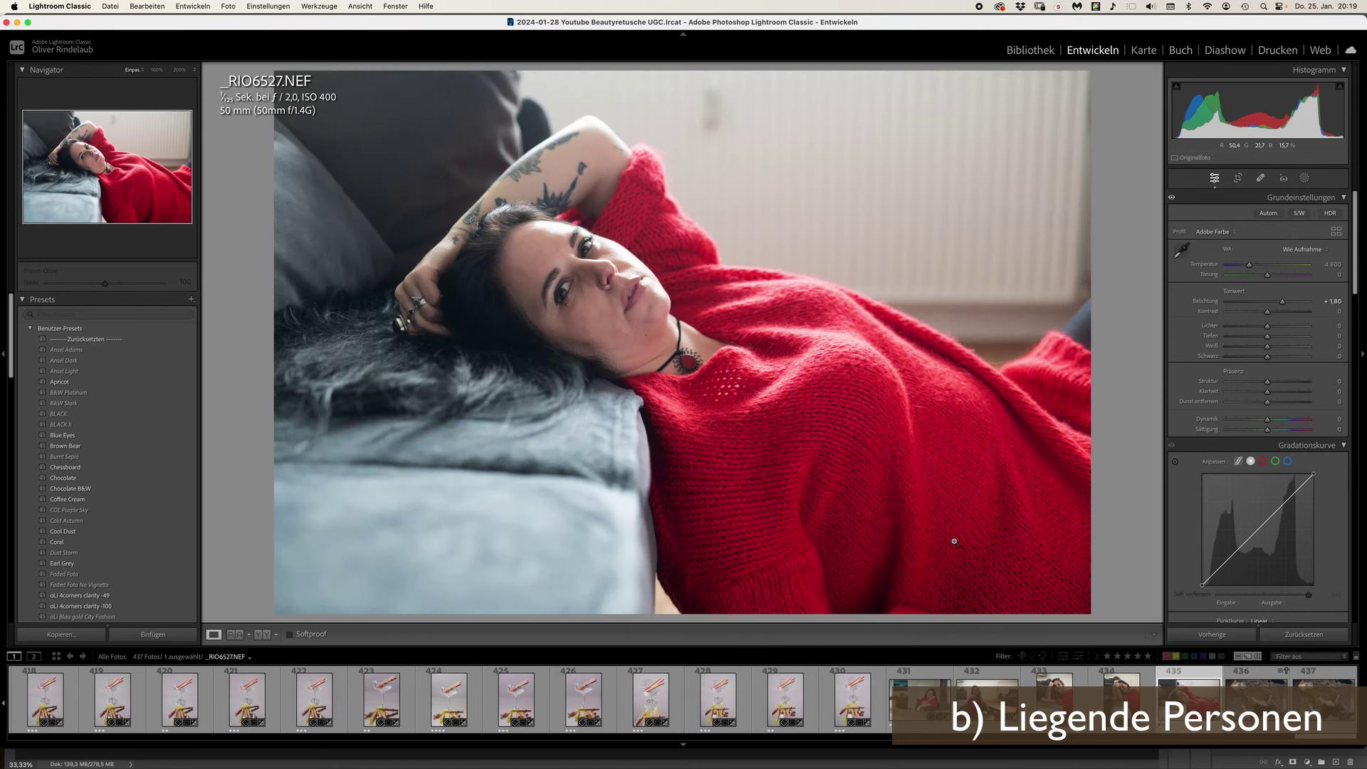
left_click(1302, 182)
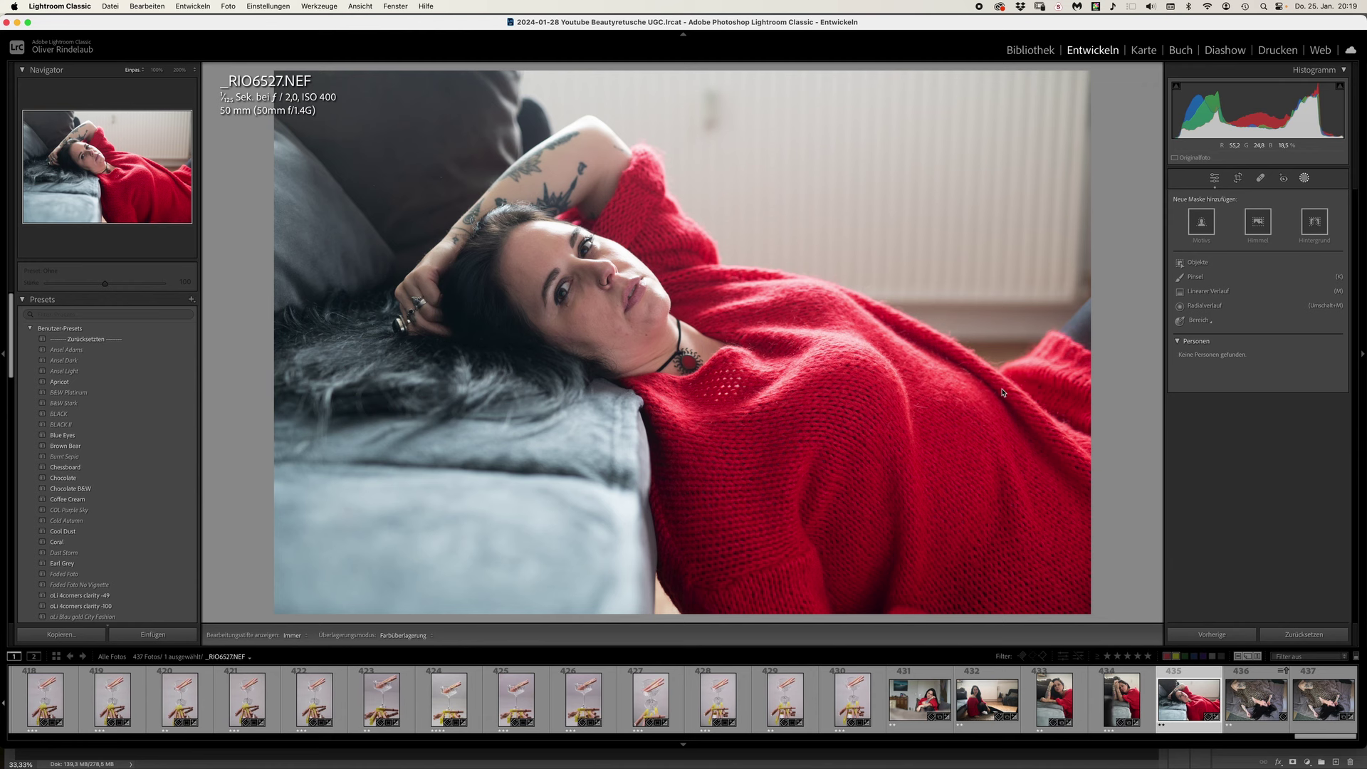
left_click(1262, 704)
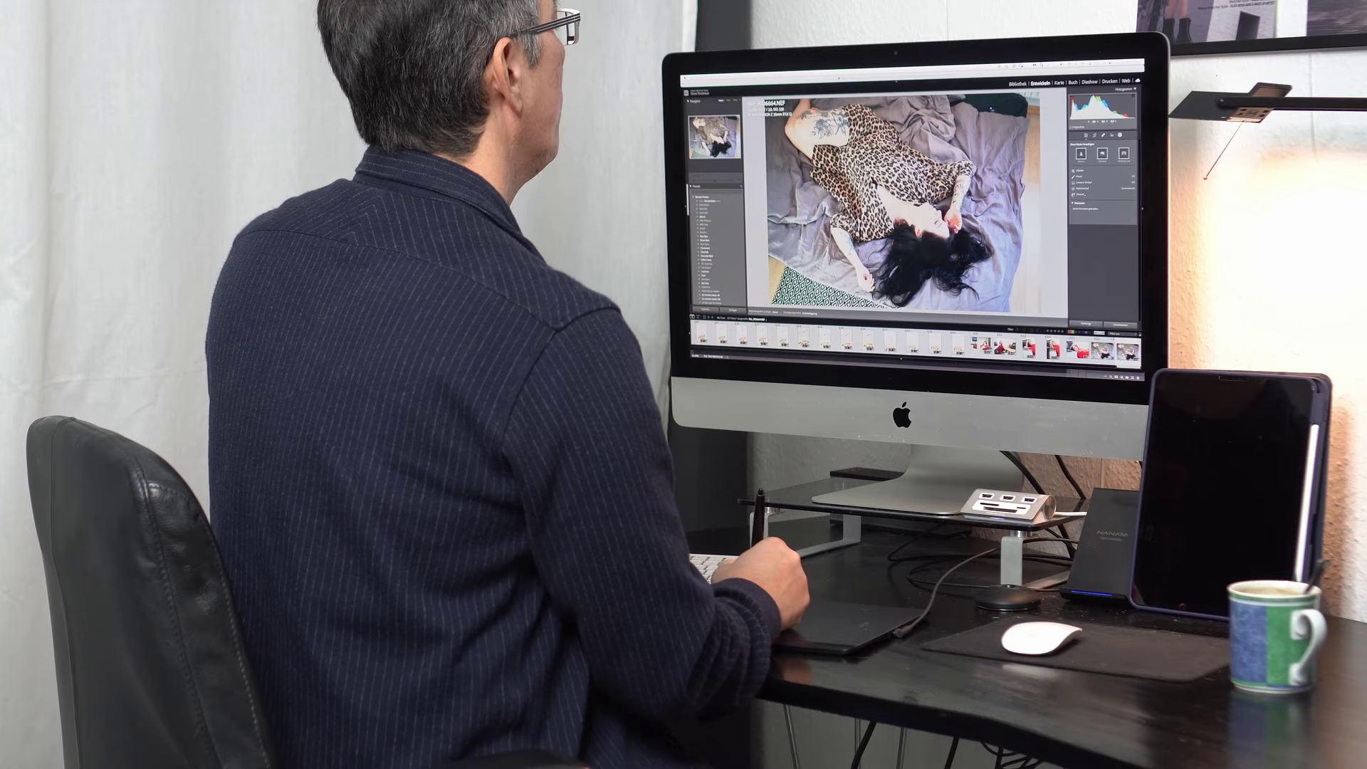
mouse_move(958, 248)
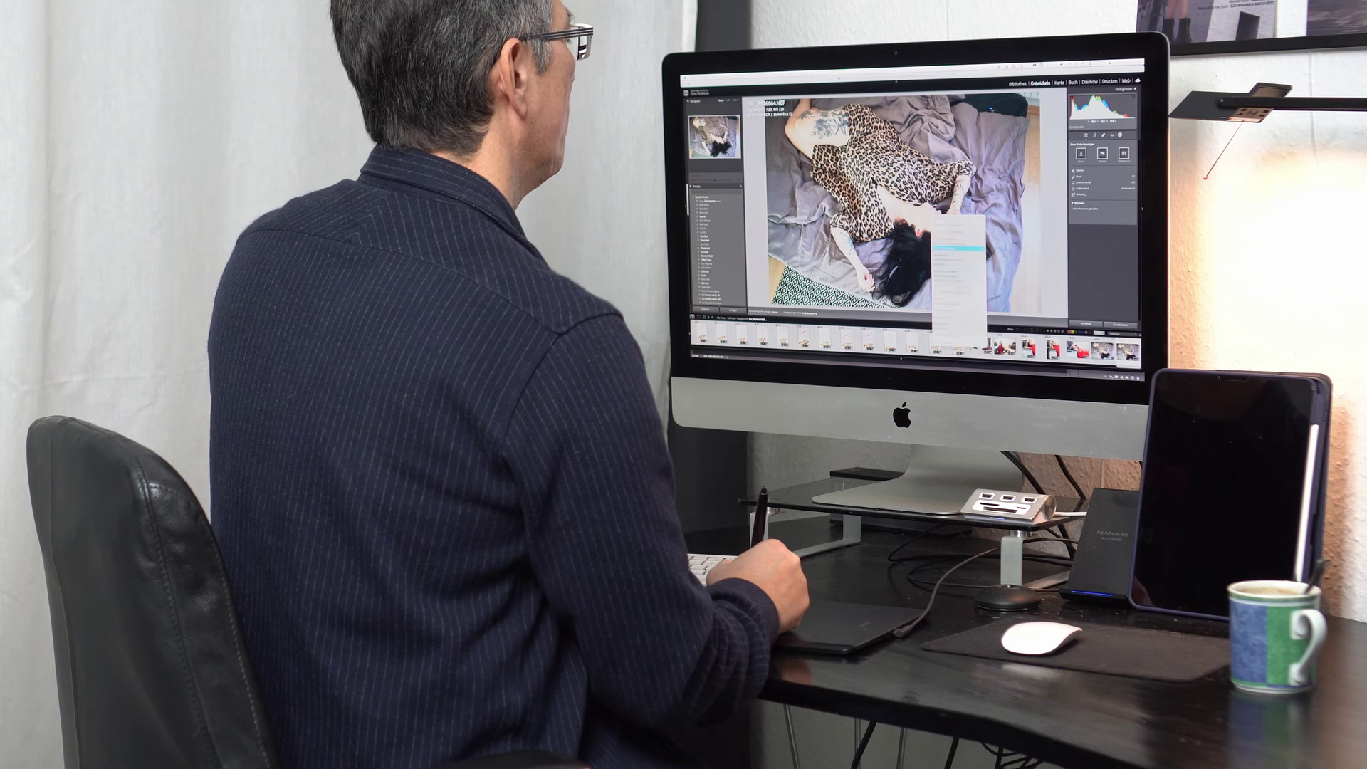
Step: Dismiss the context menu covering the leopard-print photo
left_click(1015, 254)
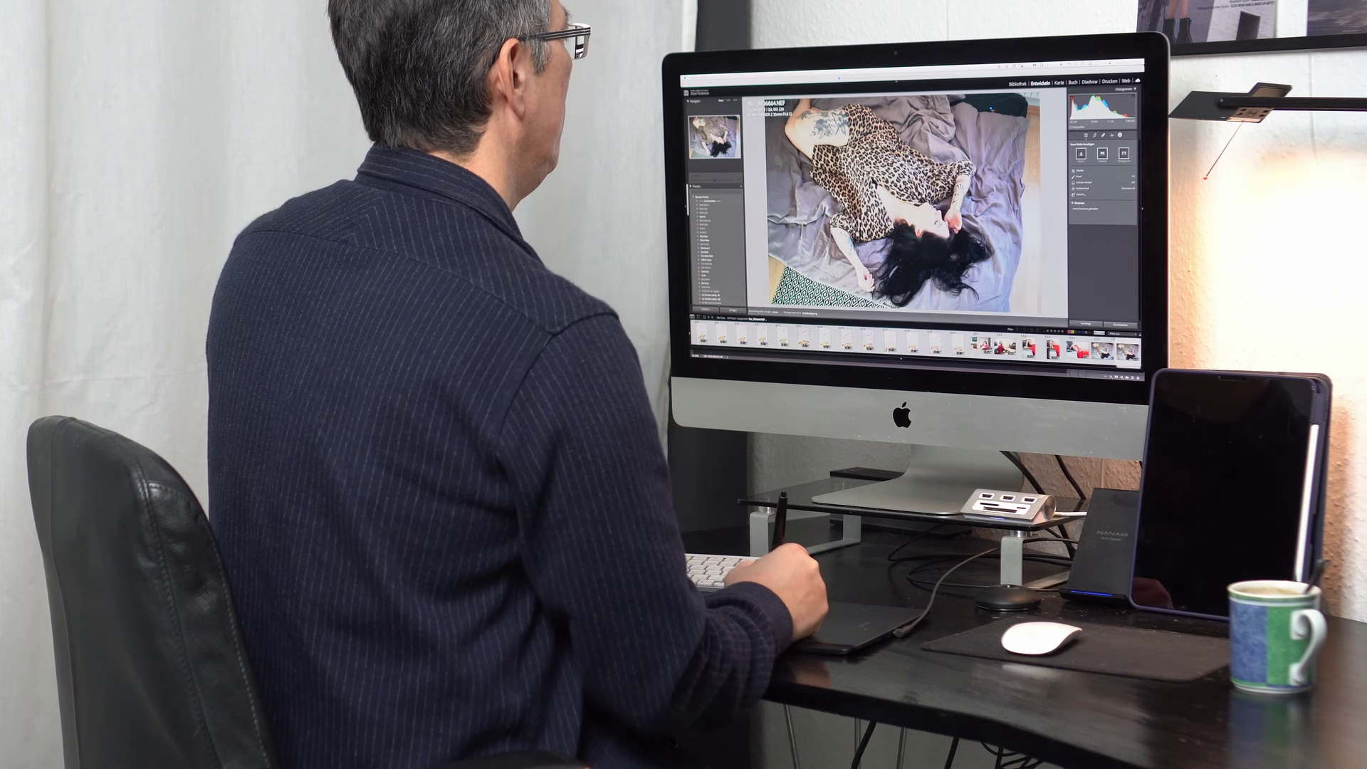